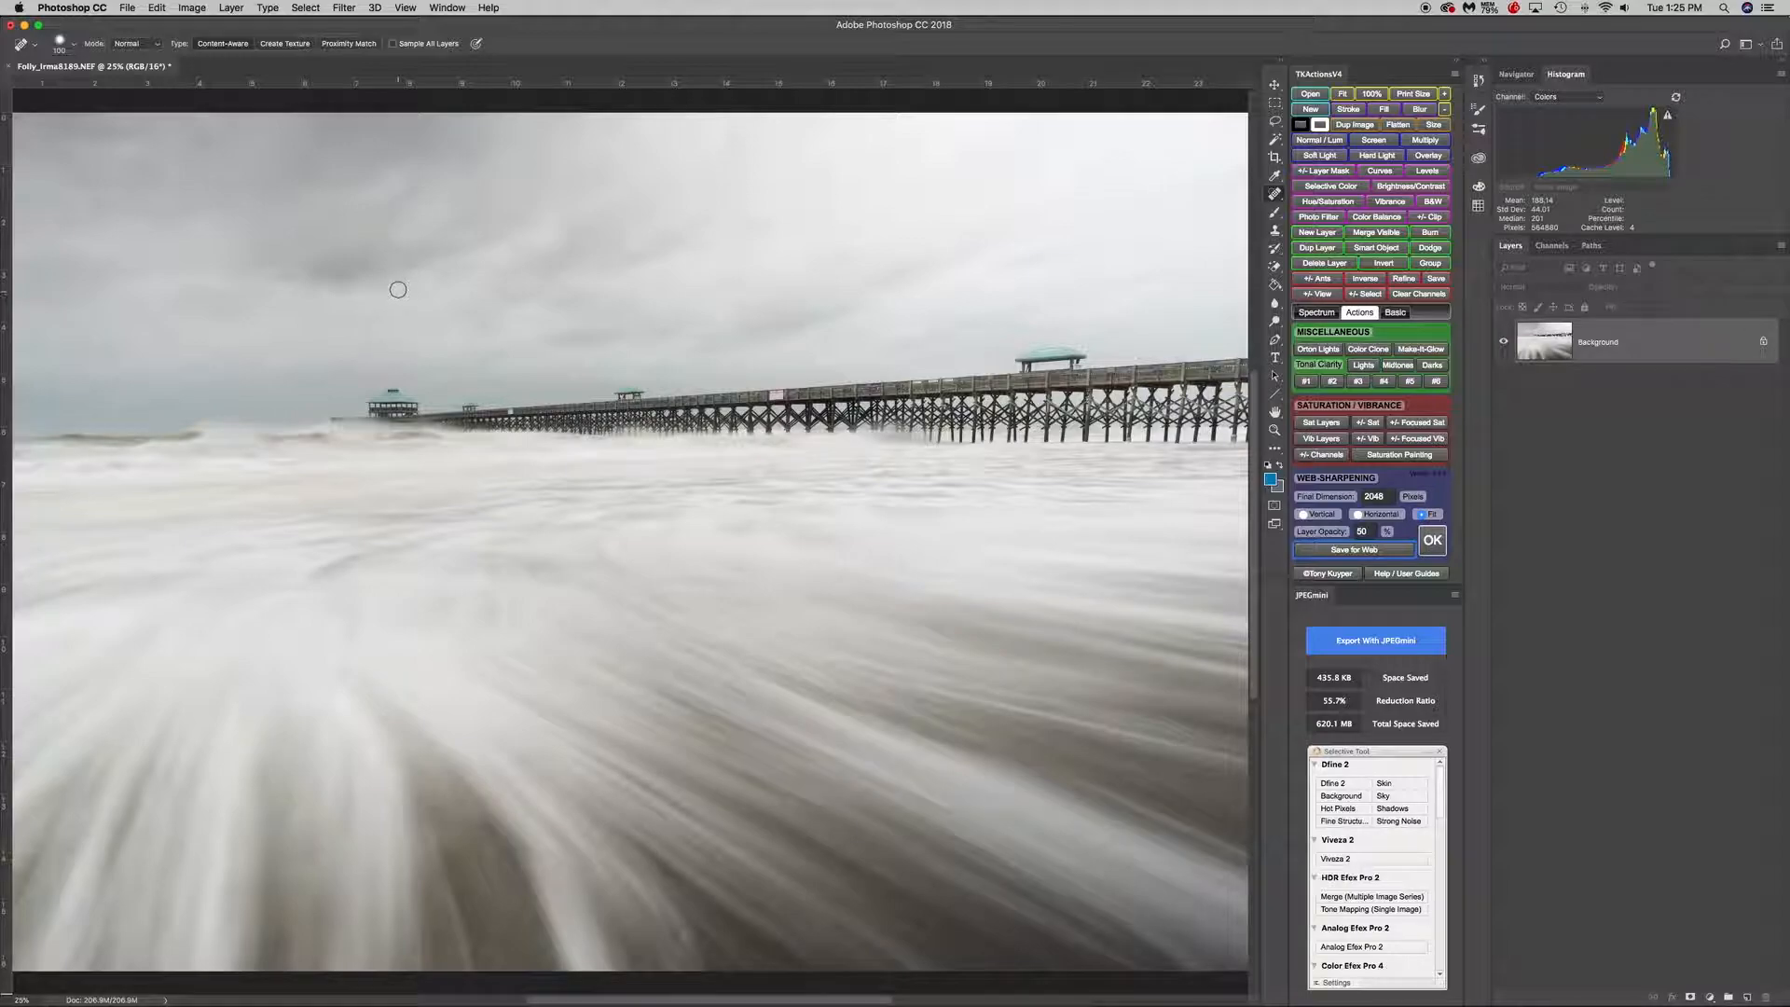
# Open the pier photo's background layer in the Viveza 2 filter.
pyautogui.click(347, 7)
pyautogui.moveTo(391, 261)
pyautogui.moveTo(419, 333)
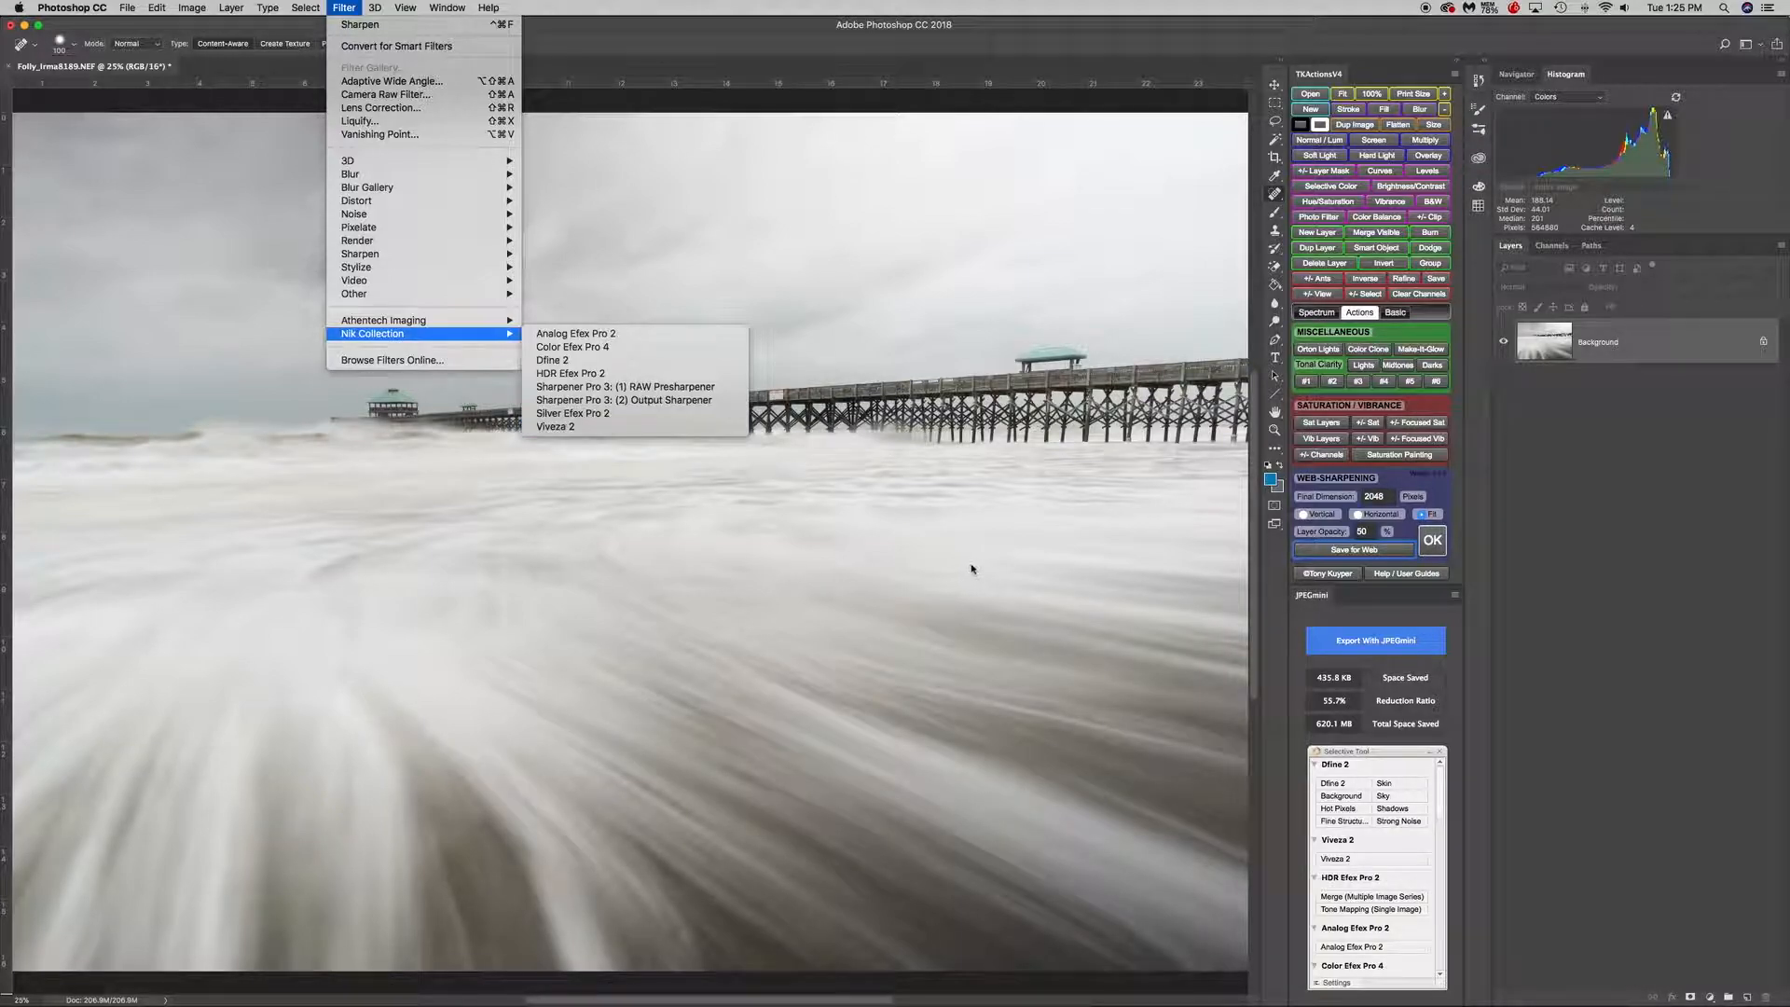
pyautogui.click(1544, 650)
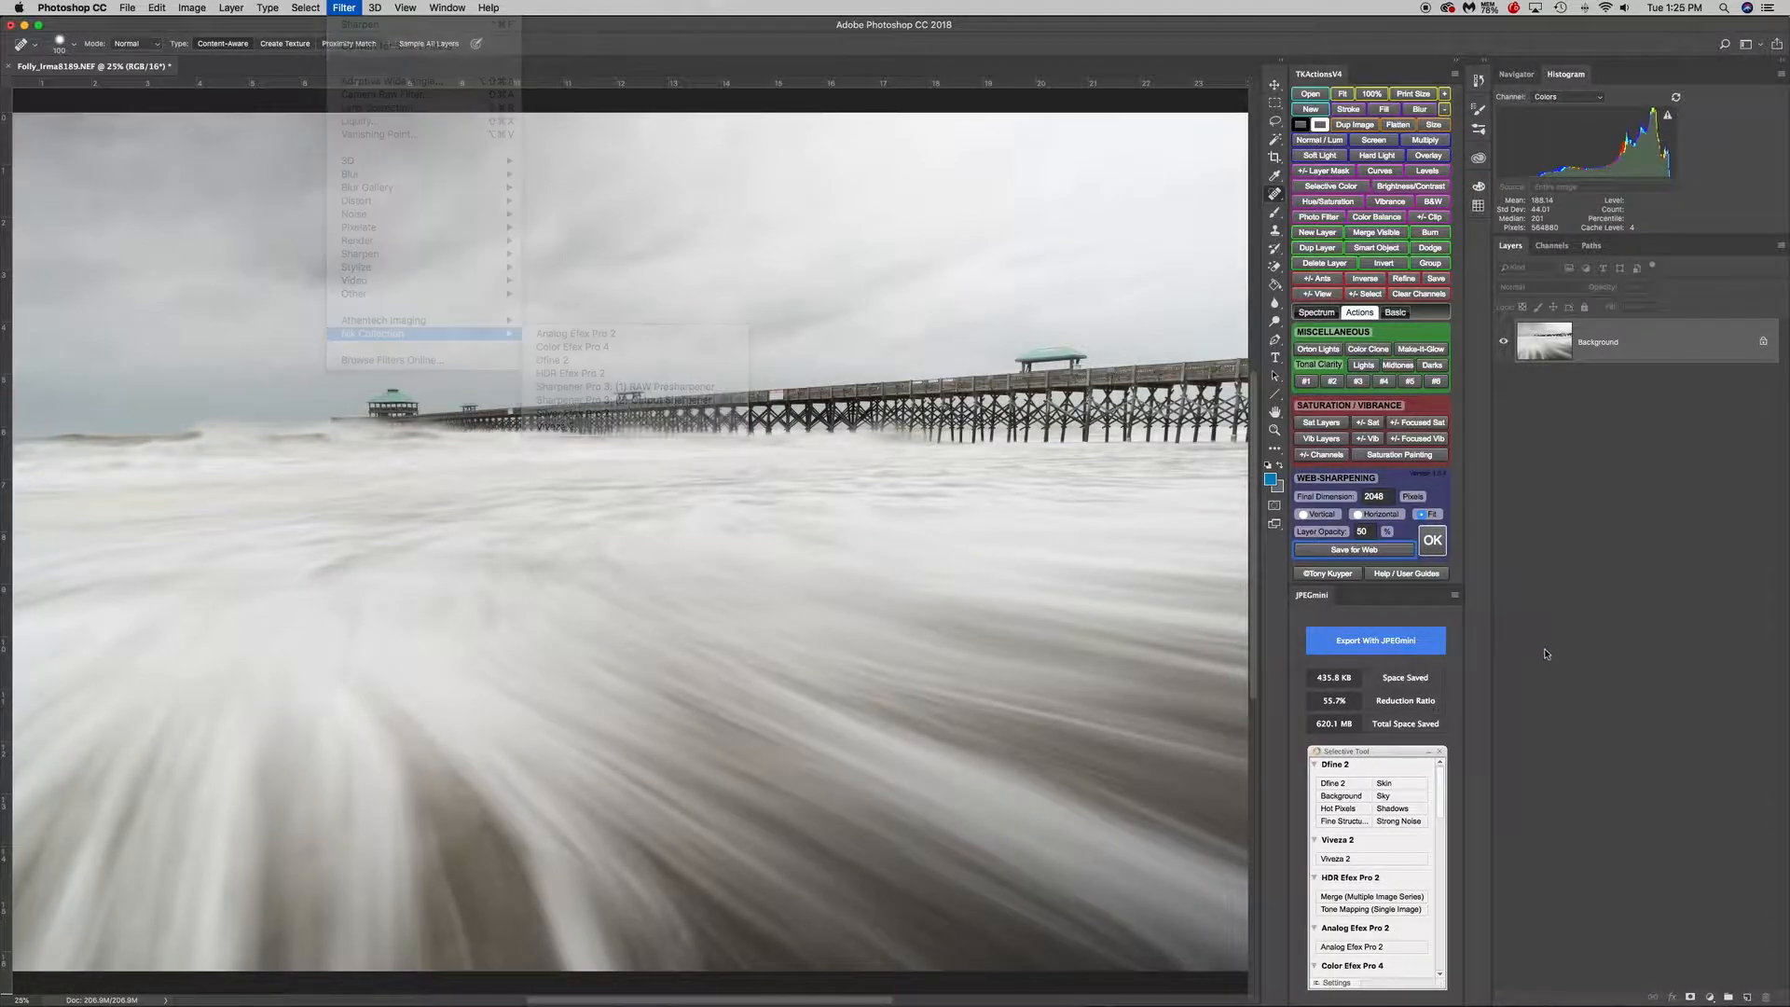
pyautogui.click(1343, 859)
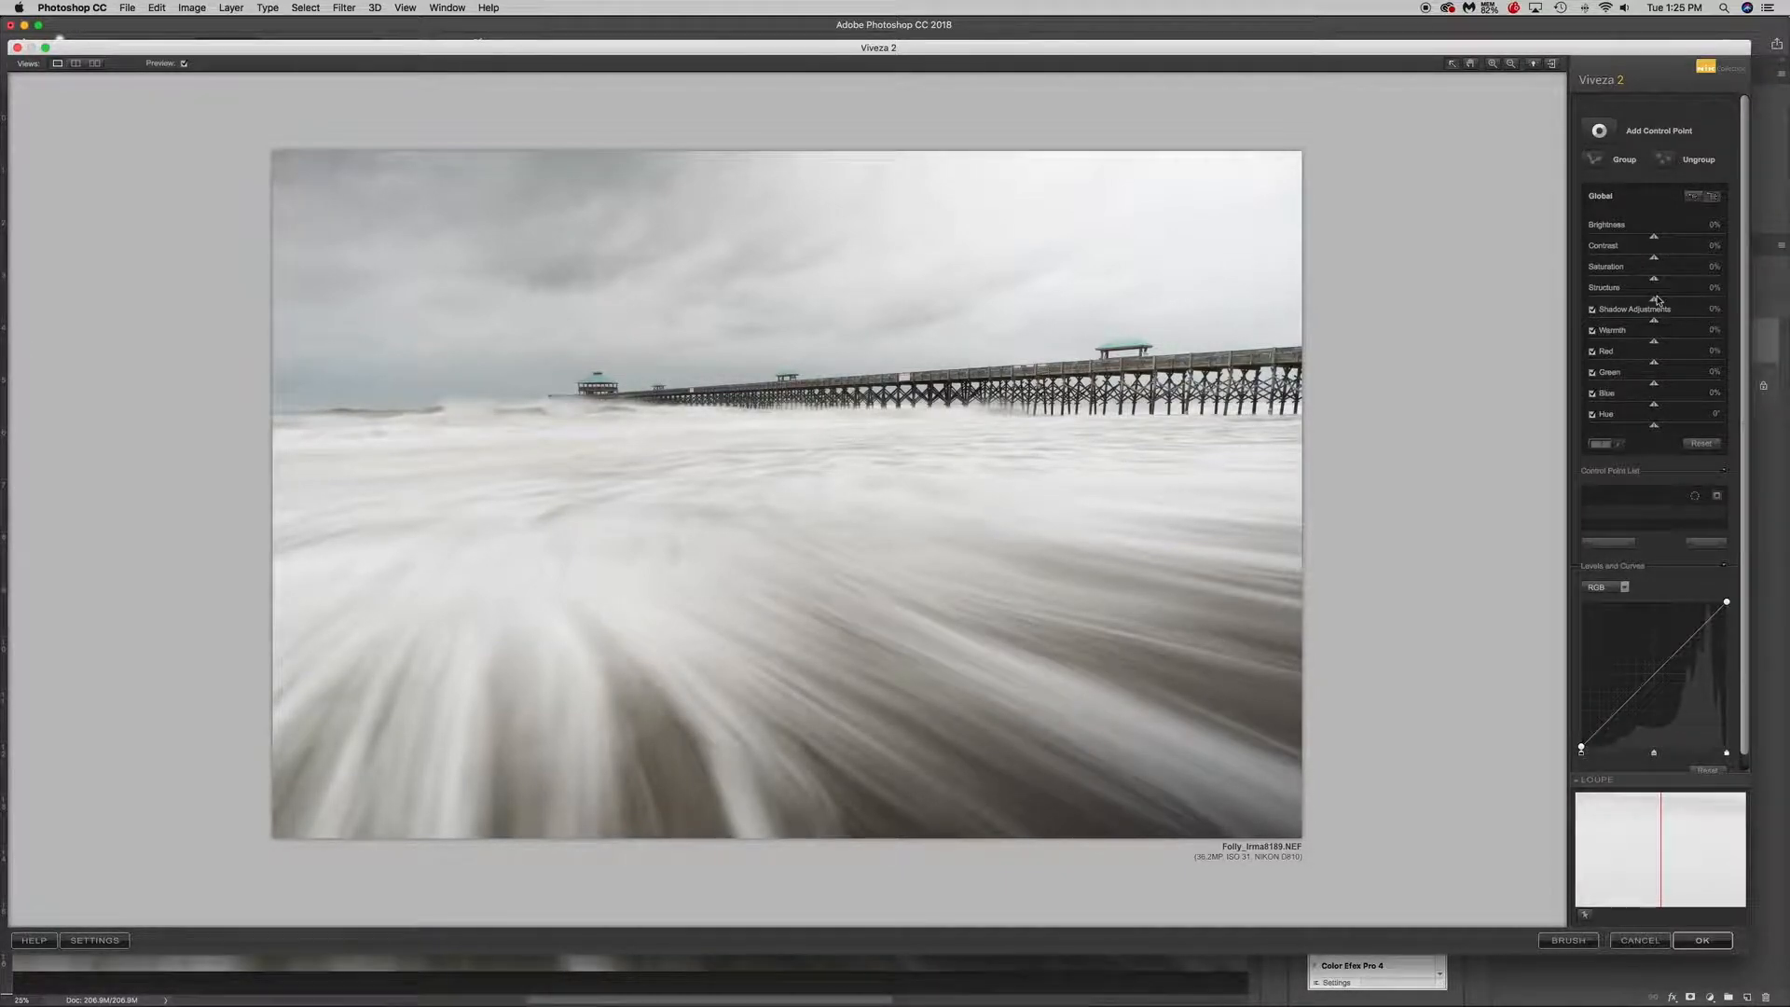
# Try global Structure at 37% and Brightness at -22%, then return both adjustments to neutral.
pyautogui.moveTo(1656, 300); pyautogui.dragTo(1679, 300)
pyautogui.moveTo(1654, 237); pyautogui.dragTo(1637, 240)
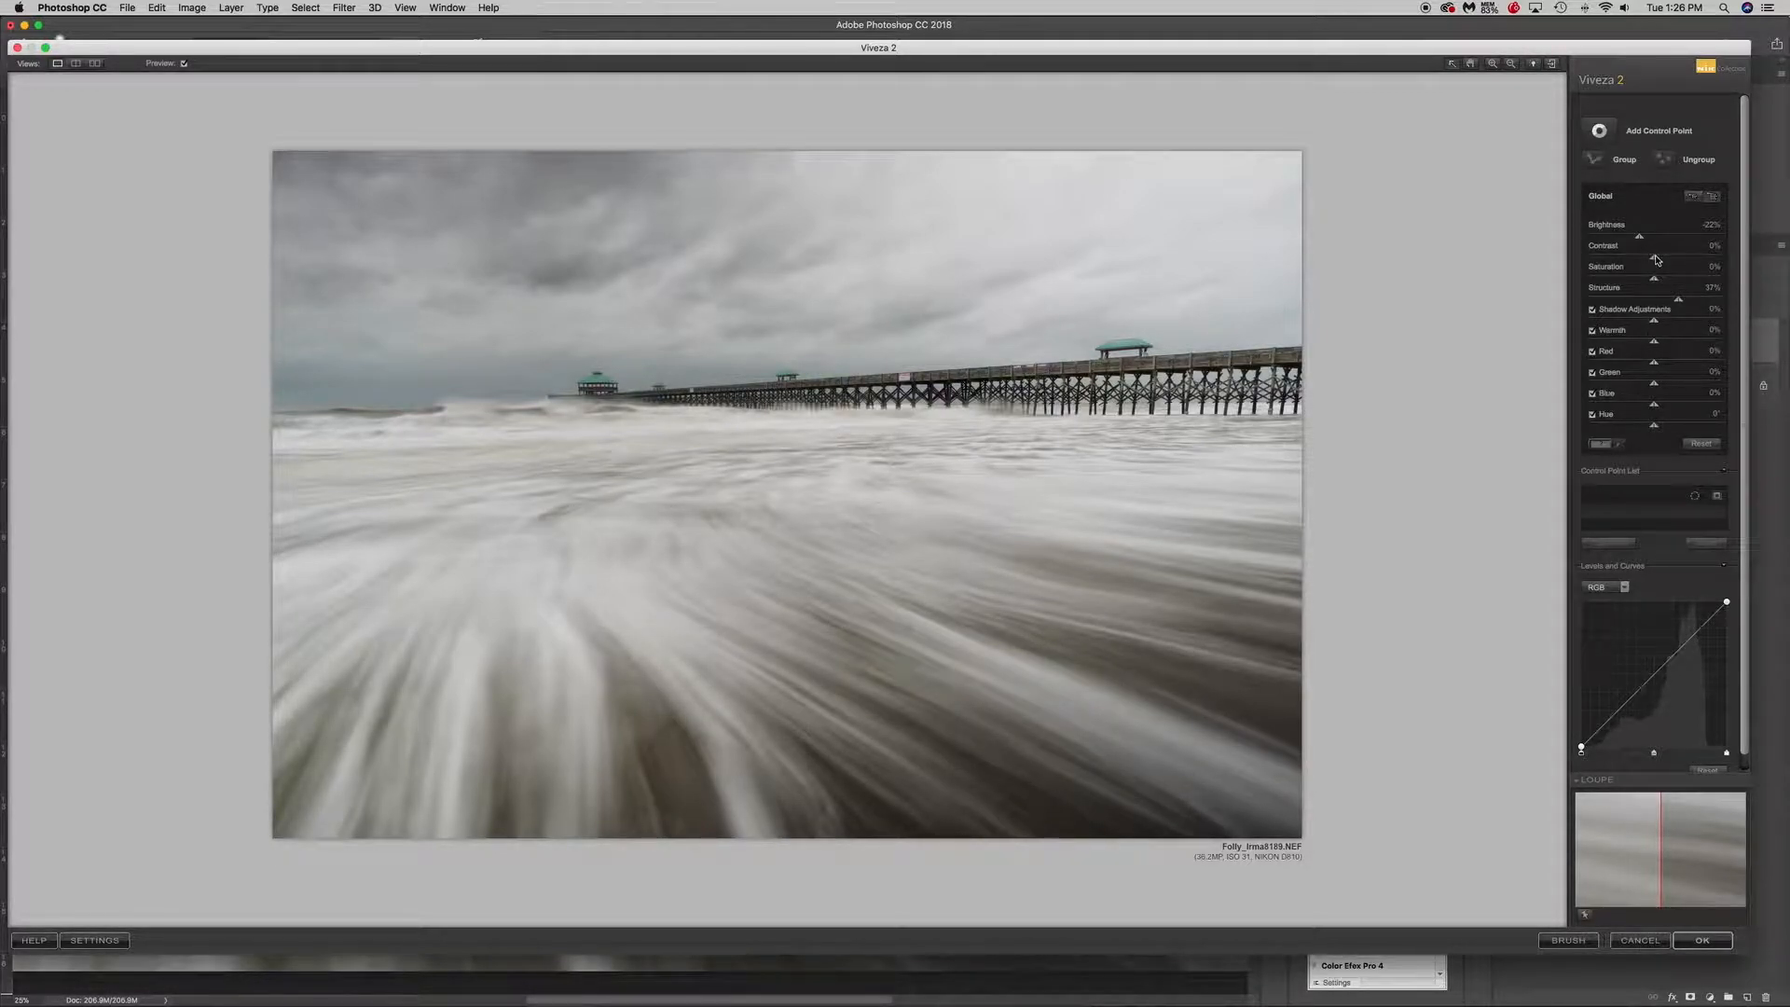
pyautogui.moveTo(1641, 239); pyautogui.dragTo(1654, 238)
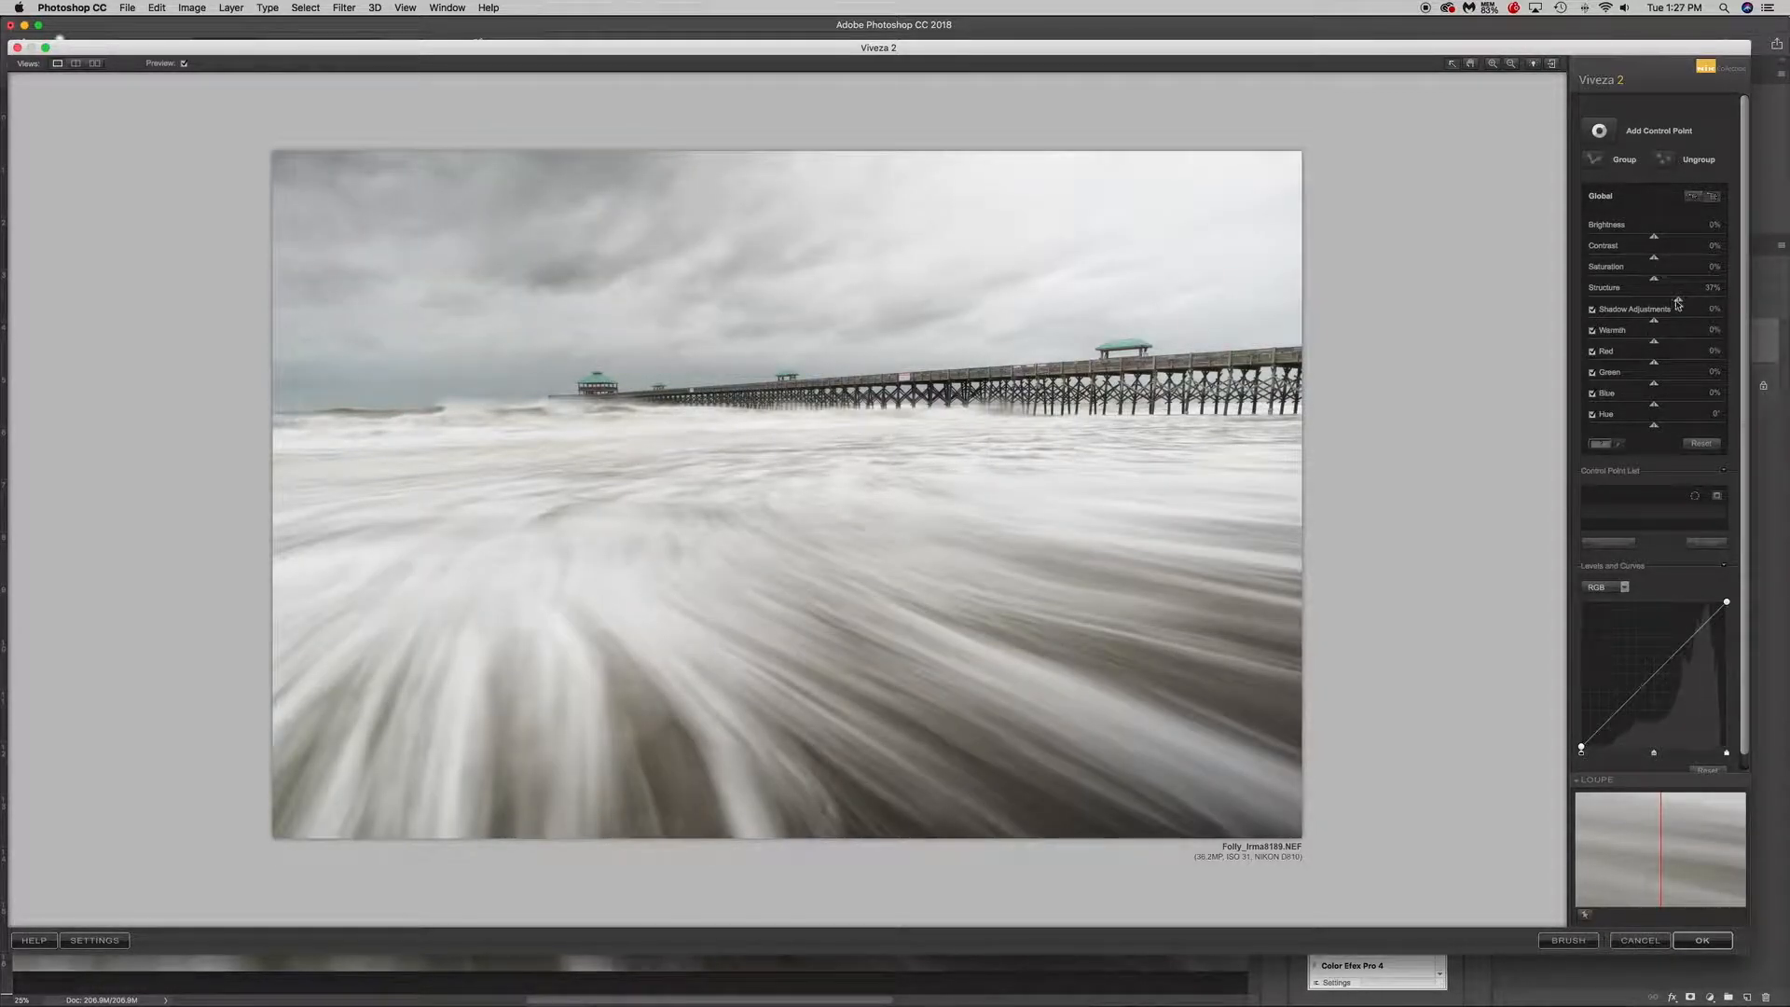
pyautogui.moveTo(1679, 301); pyautogui.dragTo(1654, 300)
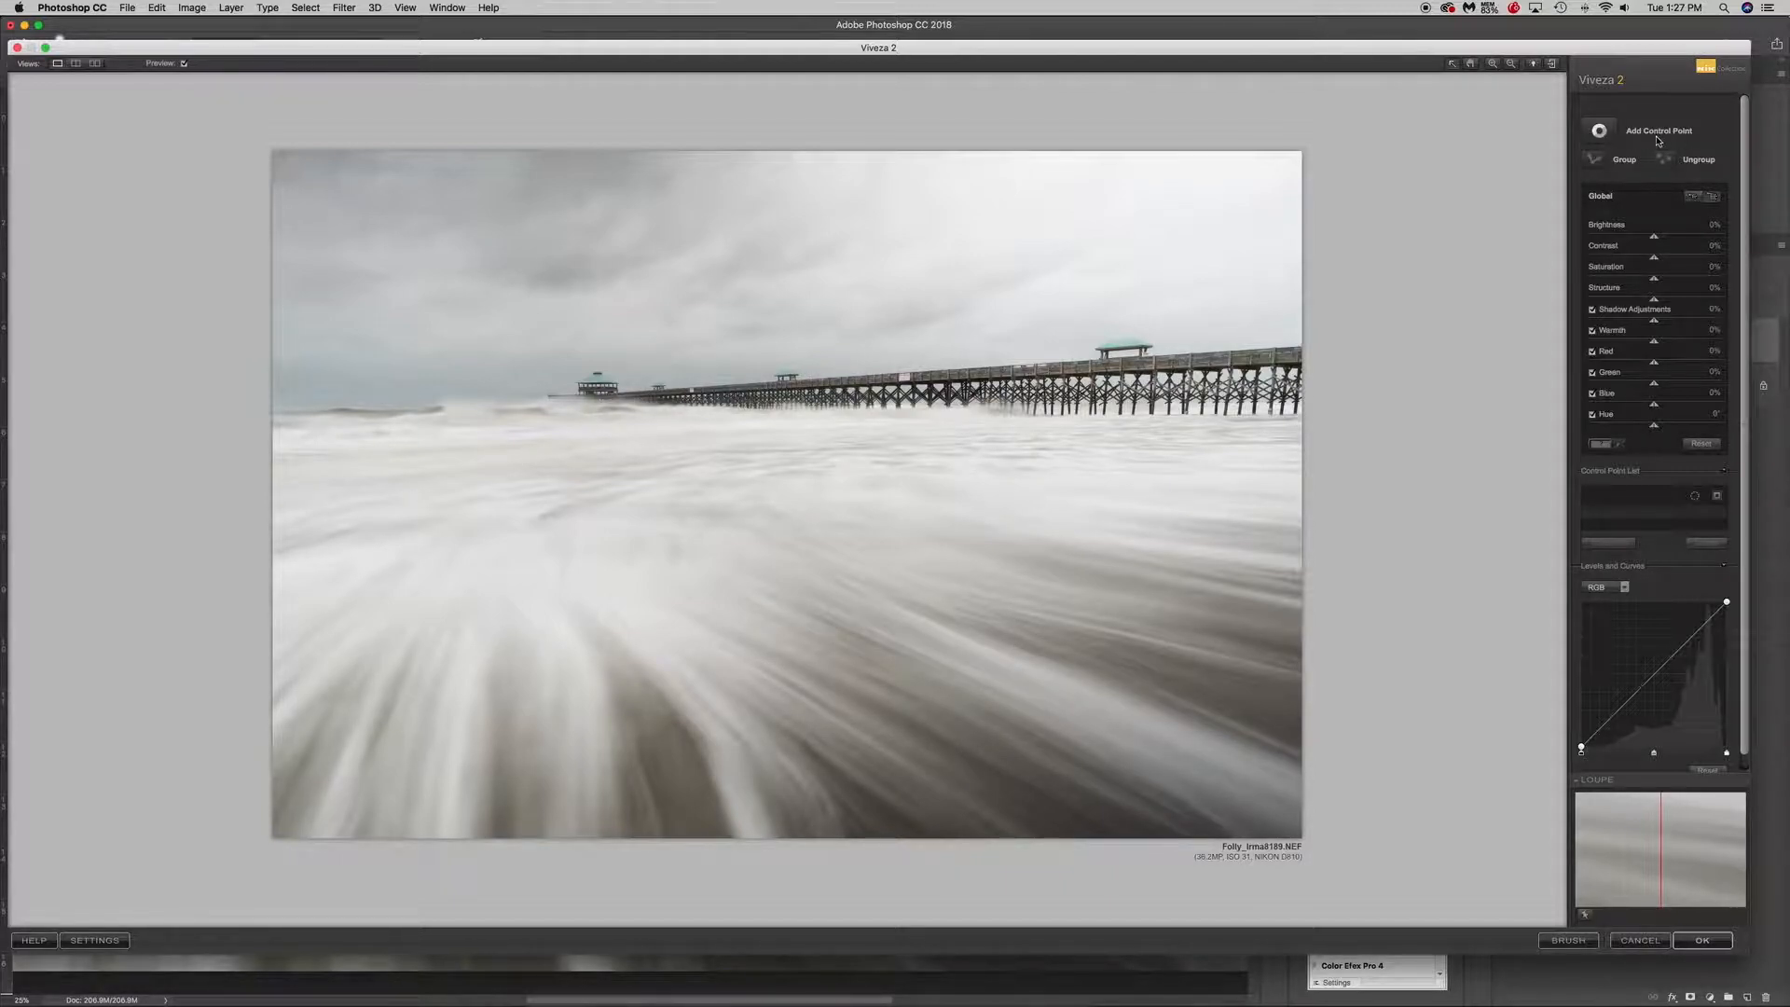
# Add a control point on the dark clouds above the pier's far end and set its size to 23%.
pyautogui.click(1600, 135)
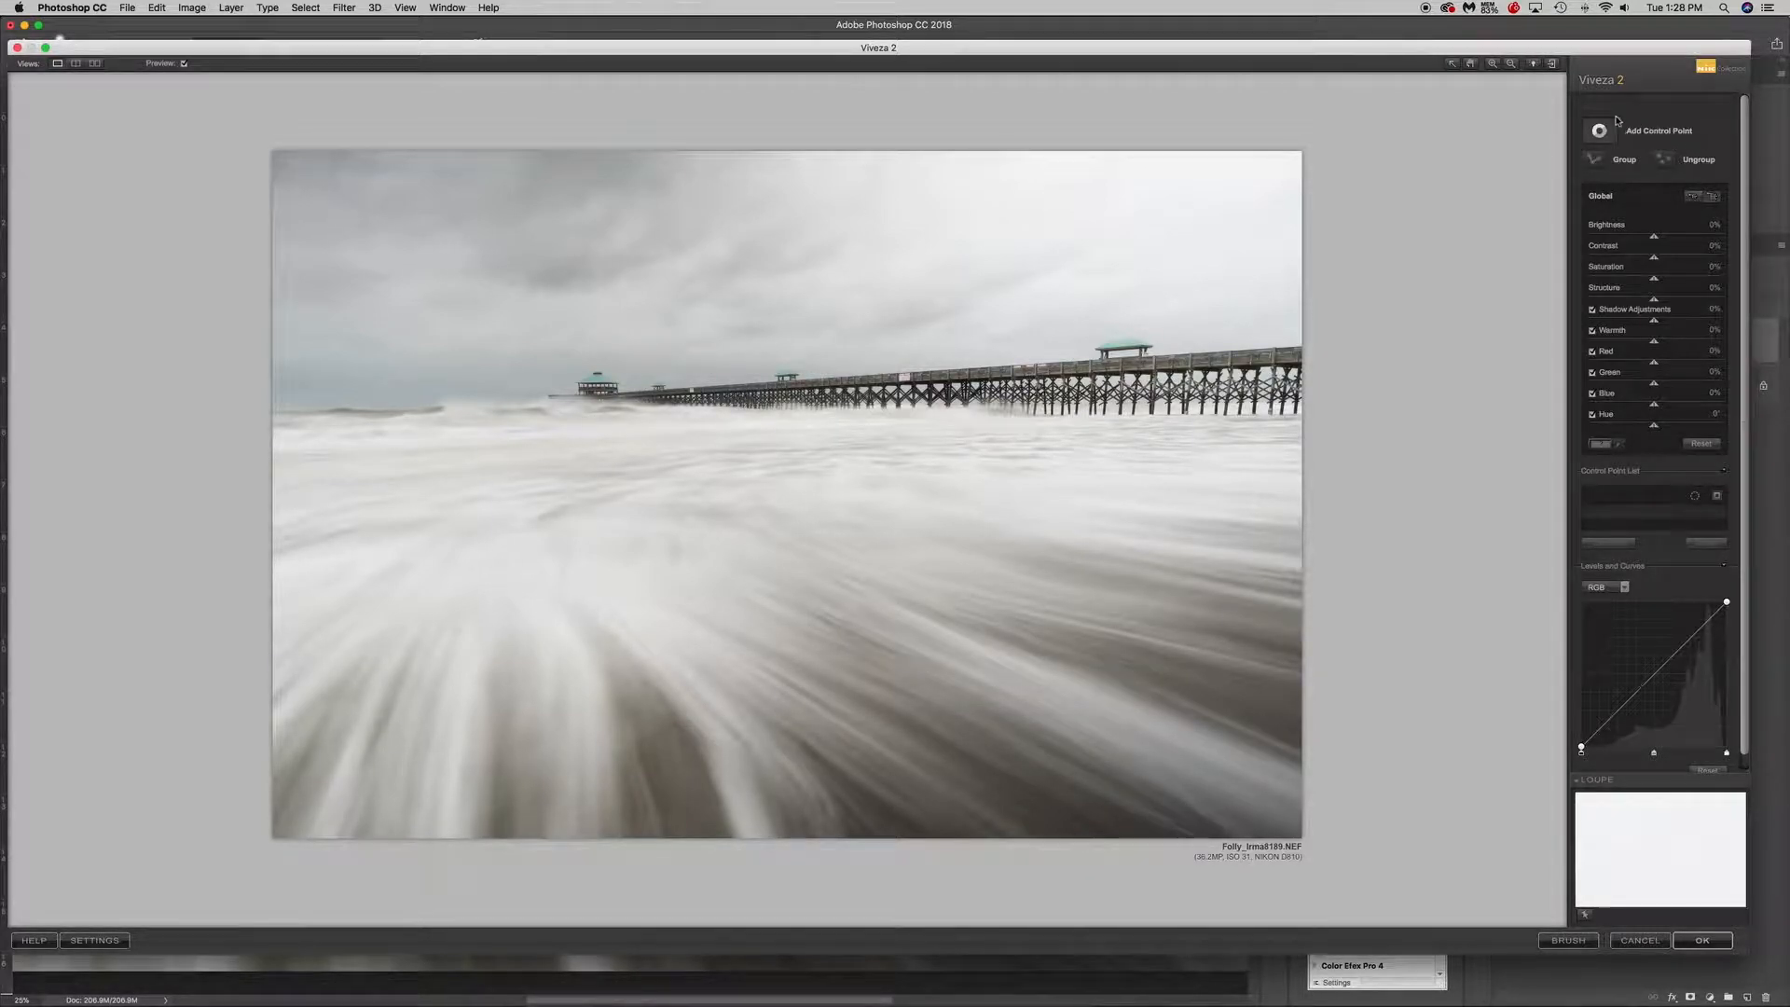
pyautogui.click(466, 276)
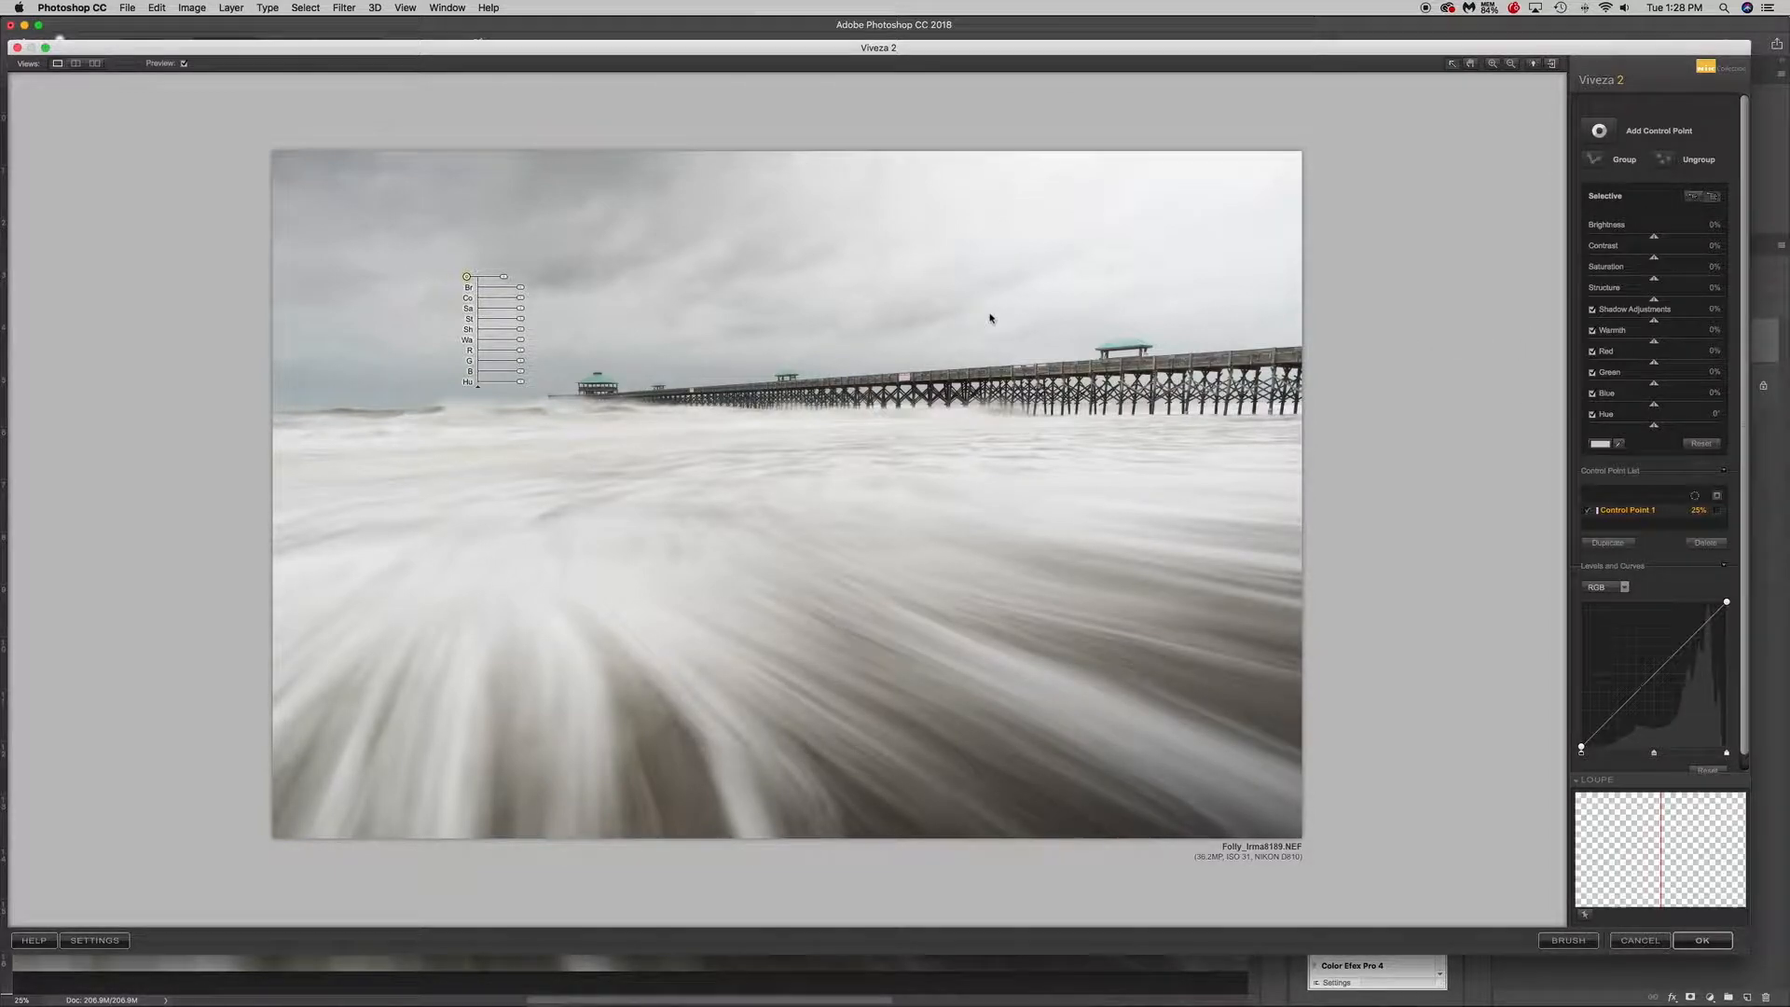
pyautogui.moveTo(521, 291); pyautogui.dragTo(521, 293)
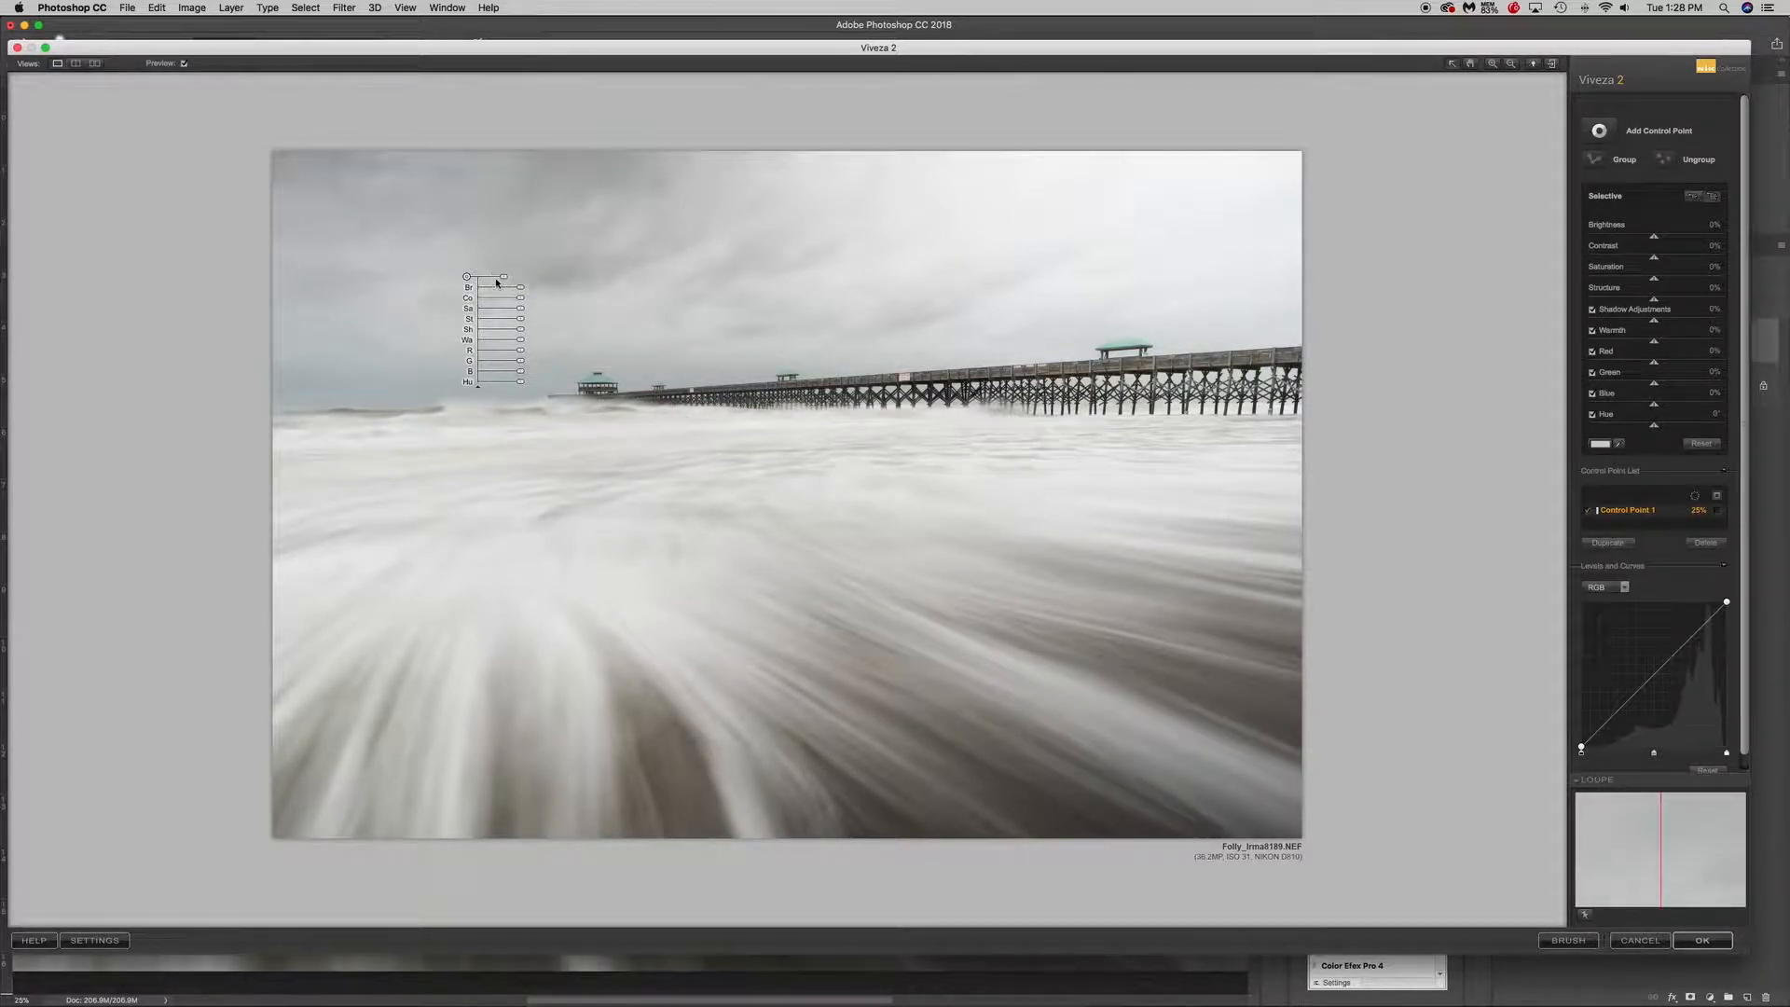
pyautogui.moveTo(504, 280); pyautogui.dragTo(512, 281)
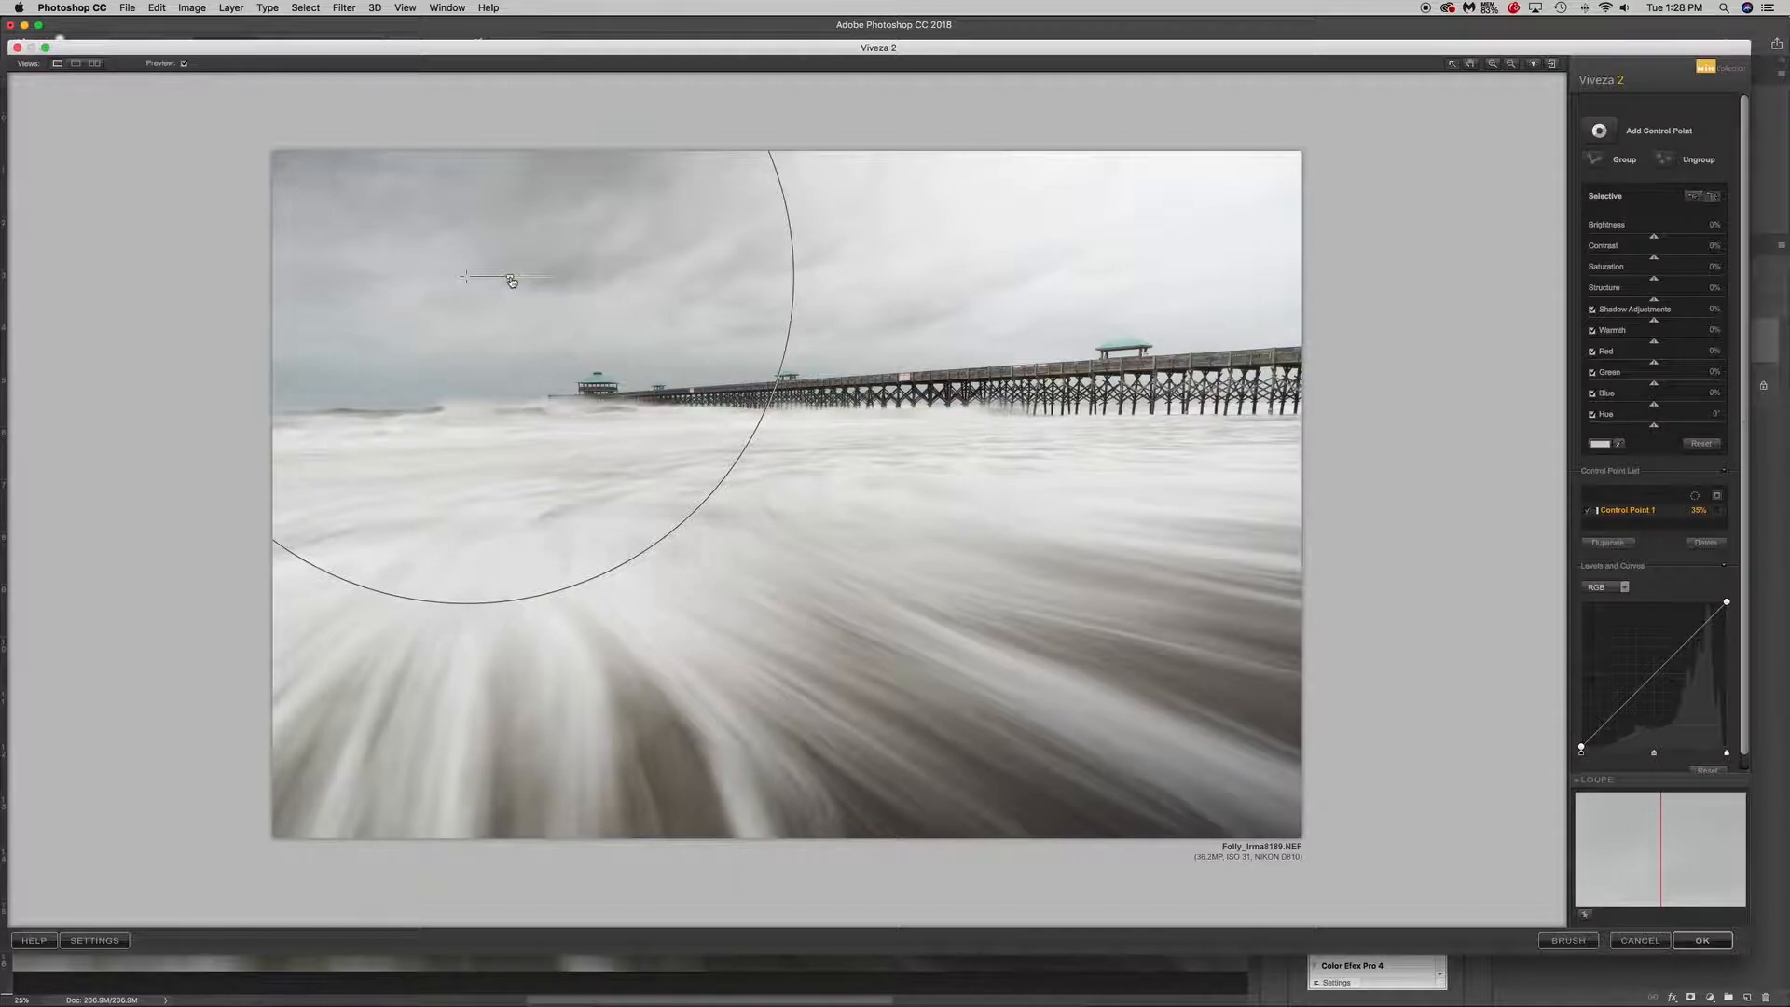
pyautogui.moveTo(511, 281); pyautogui.dragTo(508, 280)
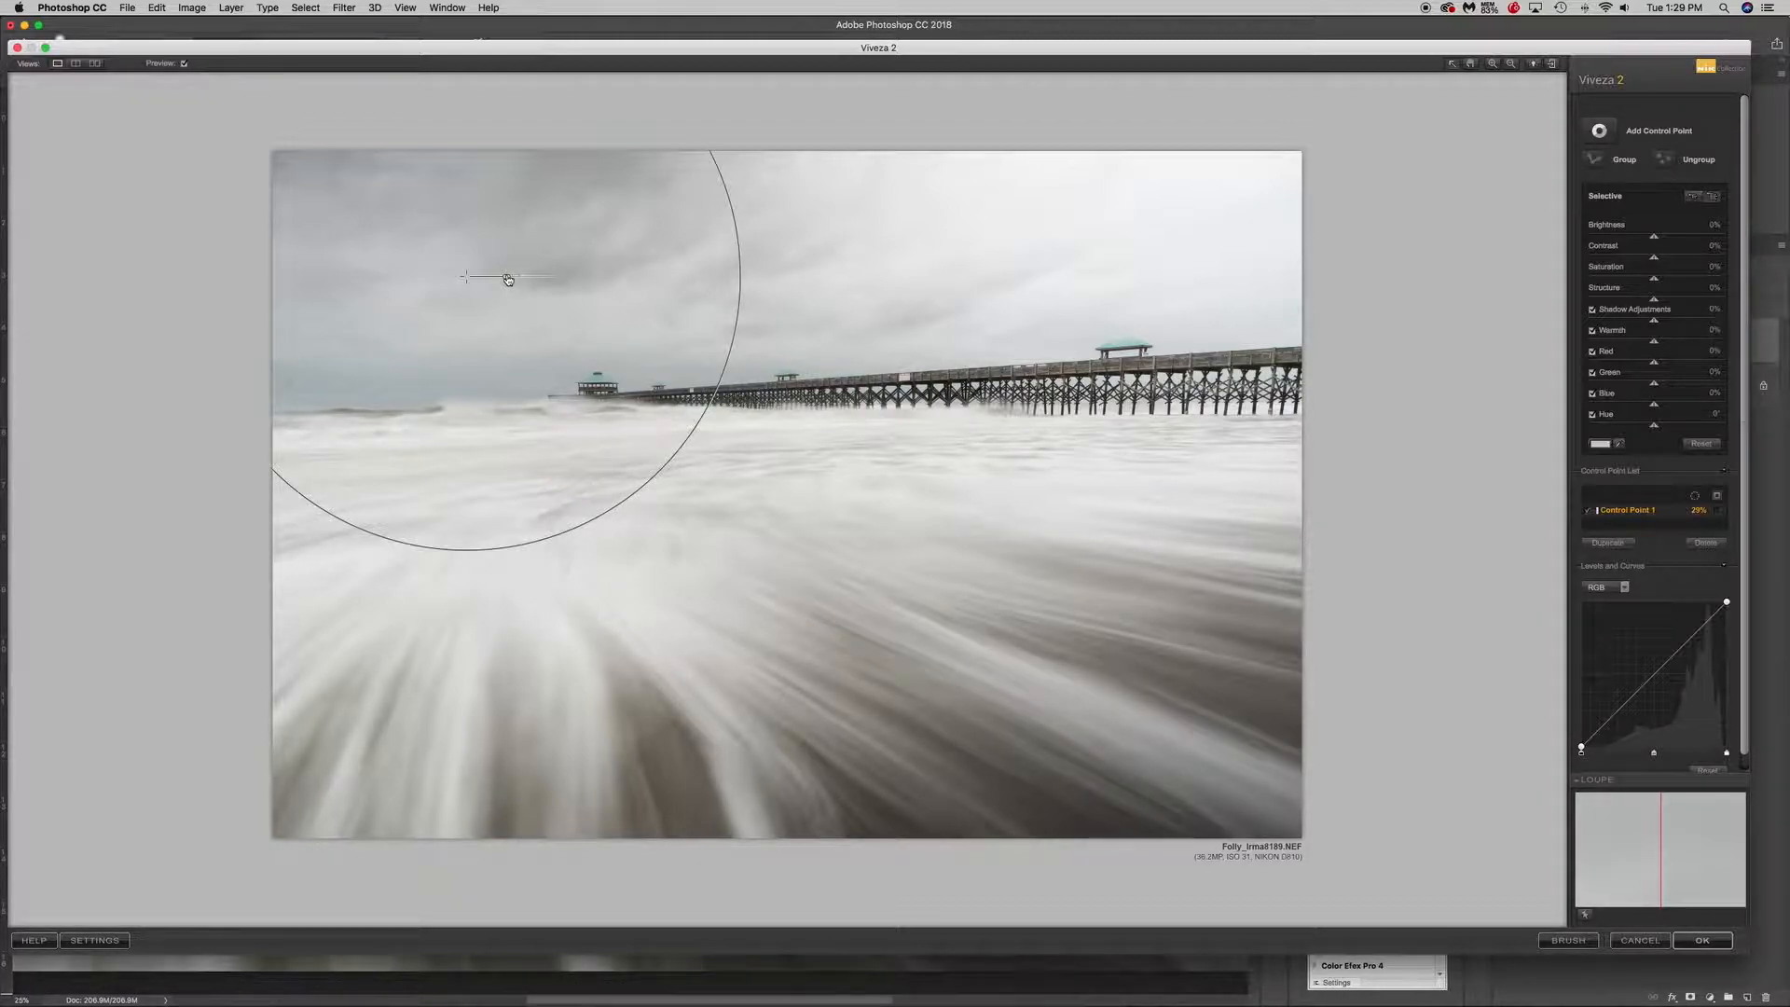
pyautogui.moveTo(509, 280); pyautogui.dragTo(508, 279)
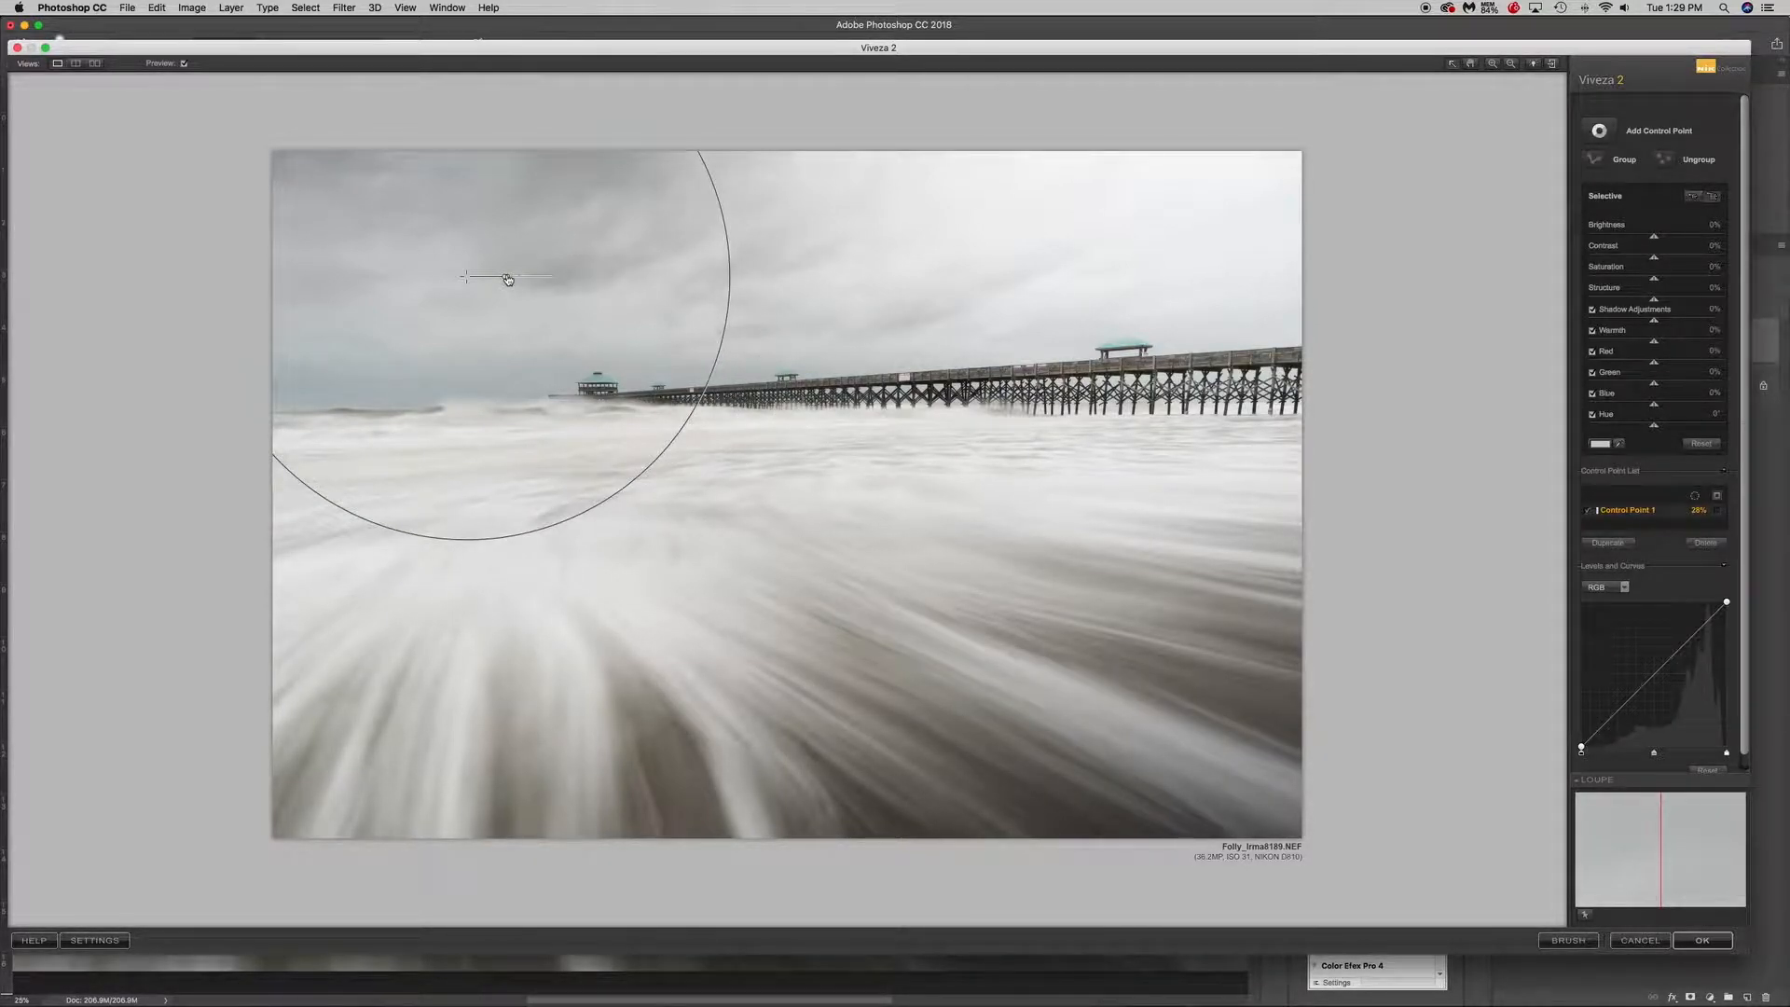
pyautogui.moveTo(504, 280); pyautogui.dragTo(508, 278)
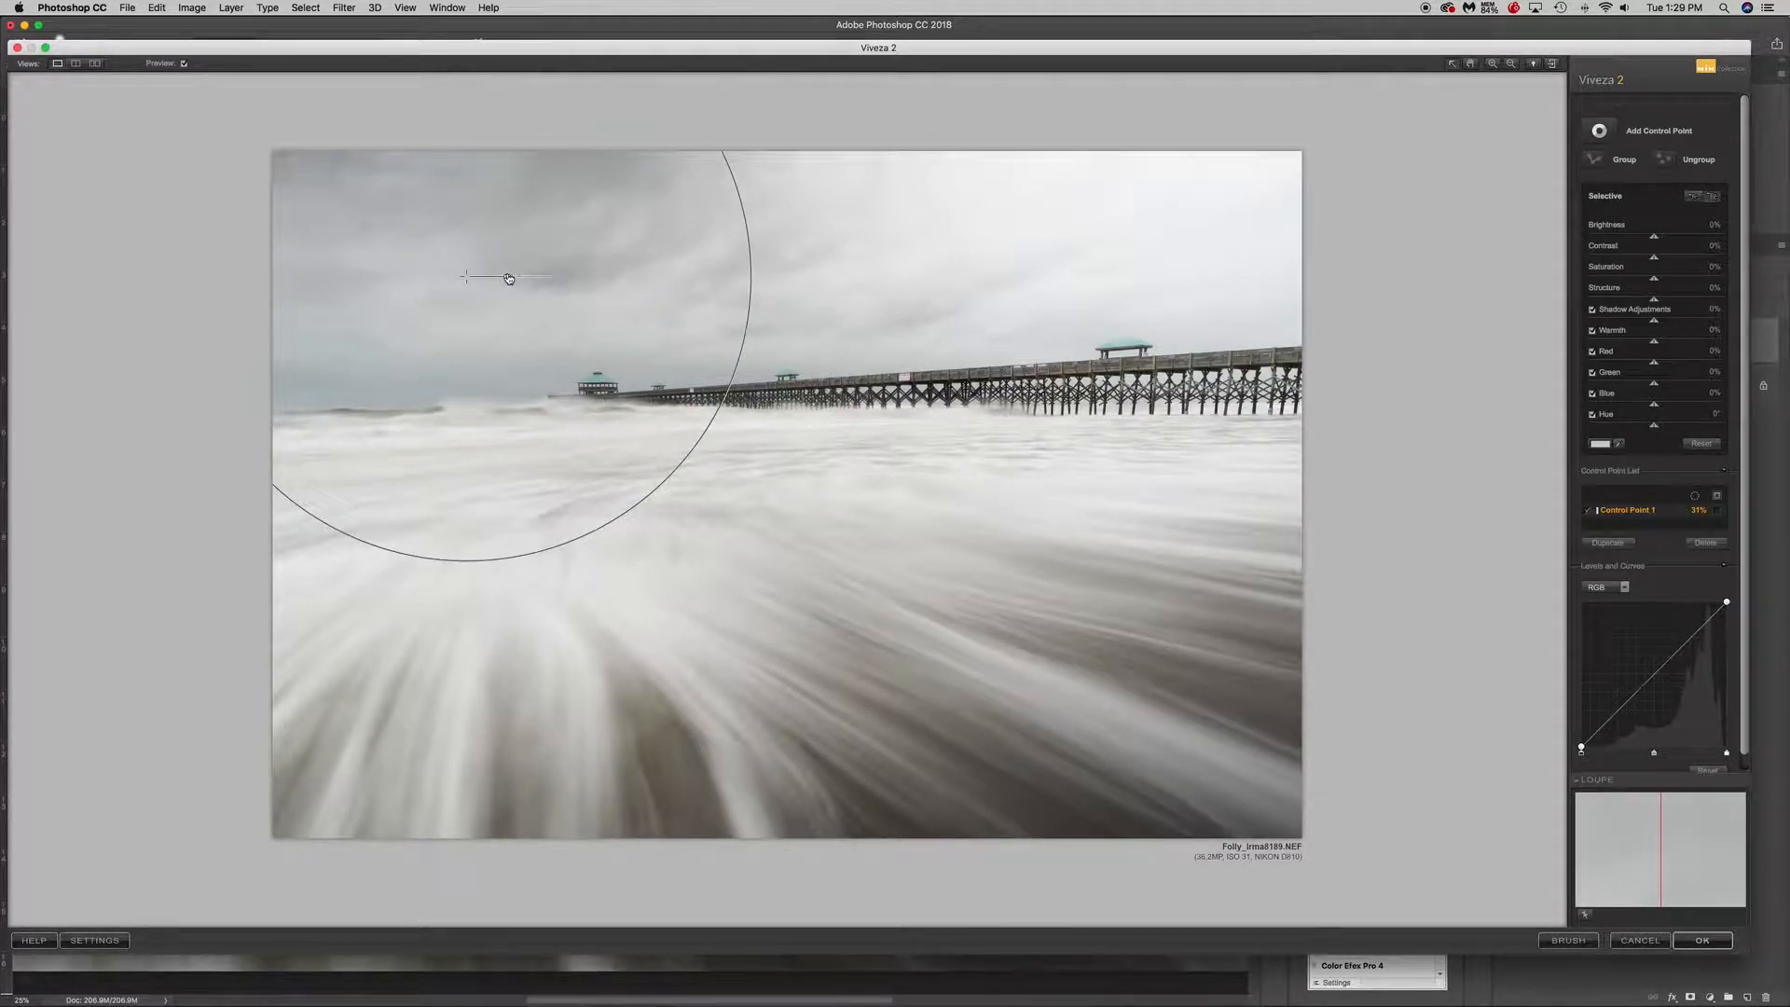
pyautogui.moveTo(509, 278); pyautogui.dragTo(503, 277)
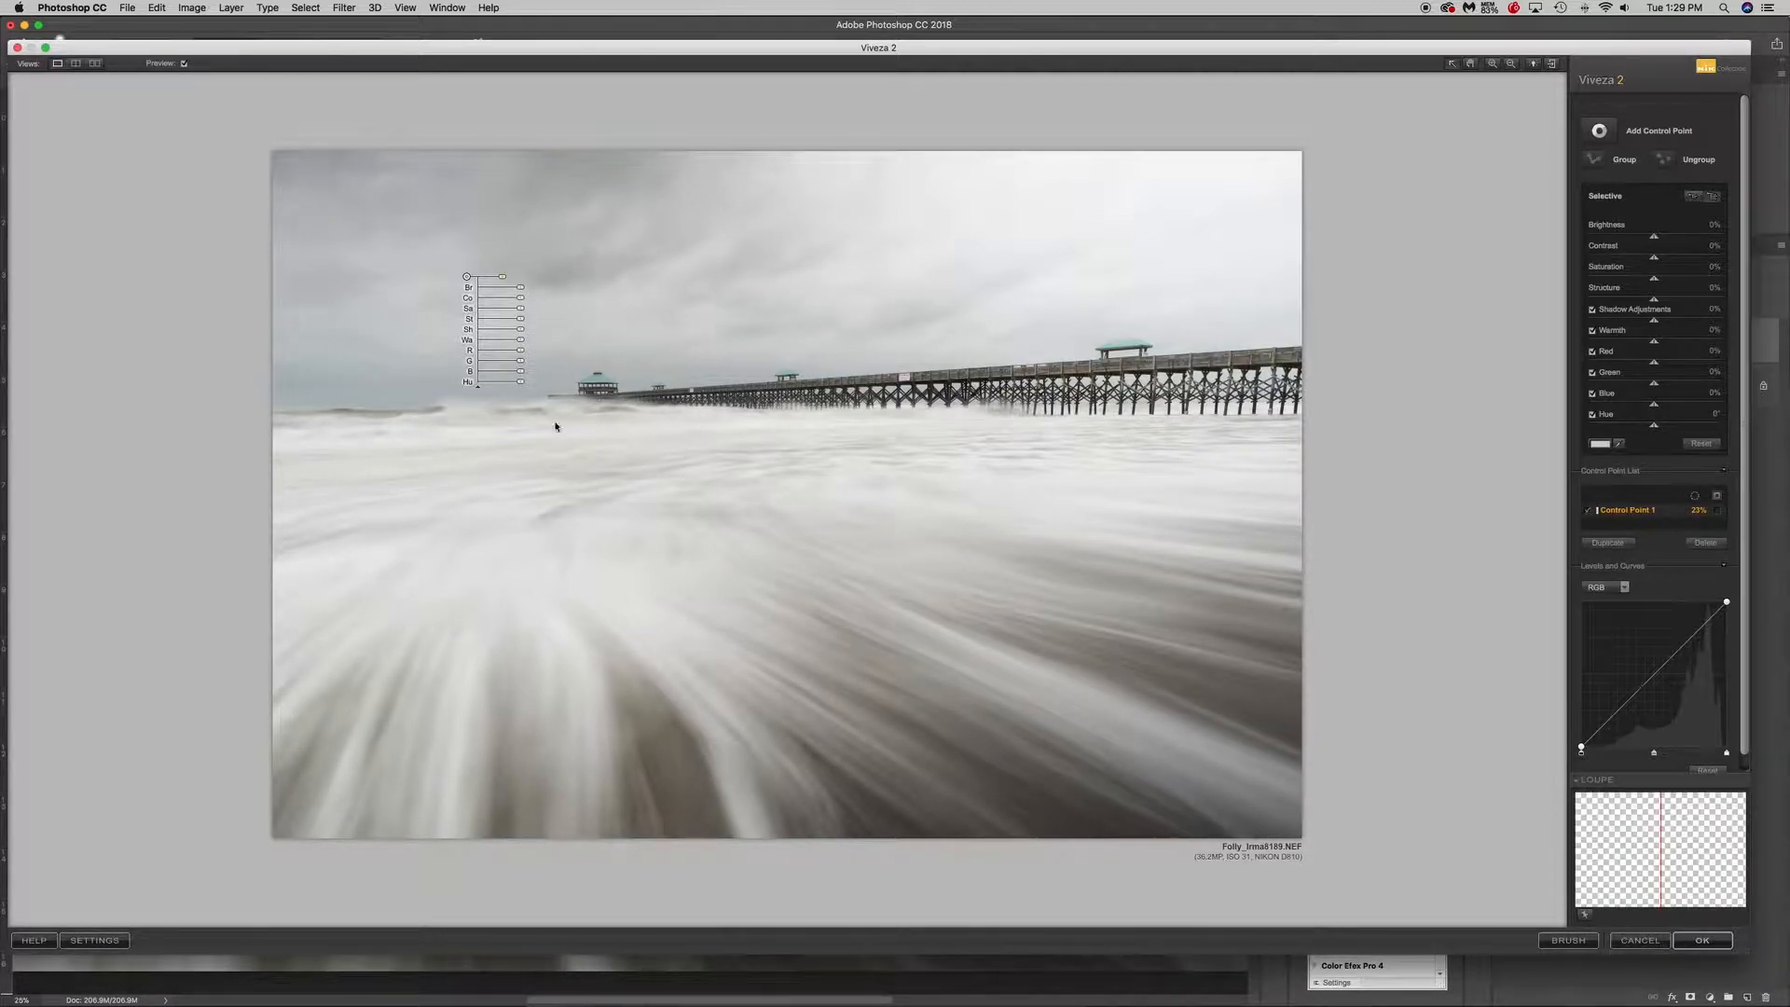
# Set the sky control point's Structure to 57%, Saturation to 13% and Contrast to 11%, and slightly reduce its Brightness.
pyautogui.click(403, 262)
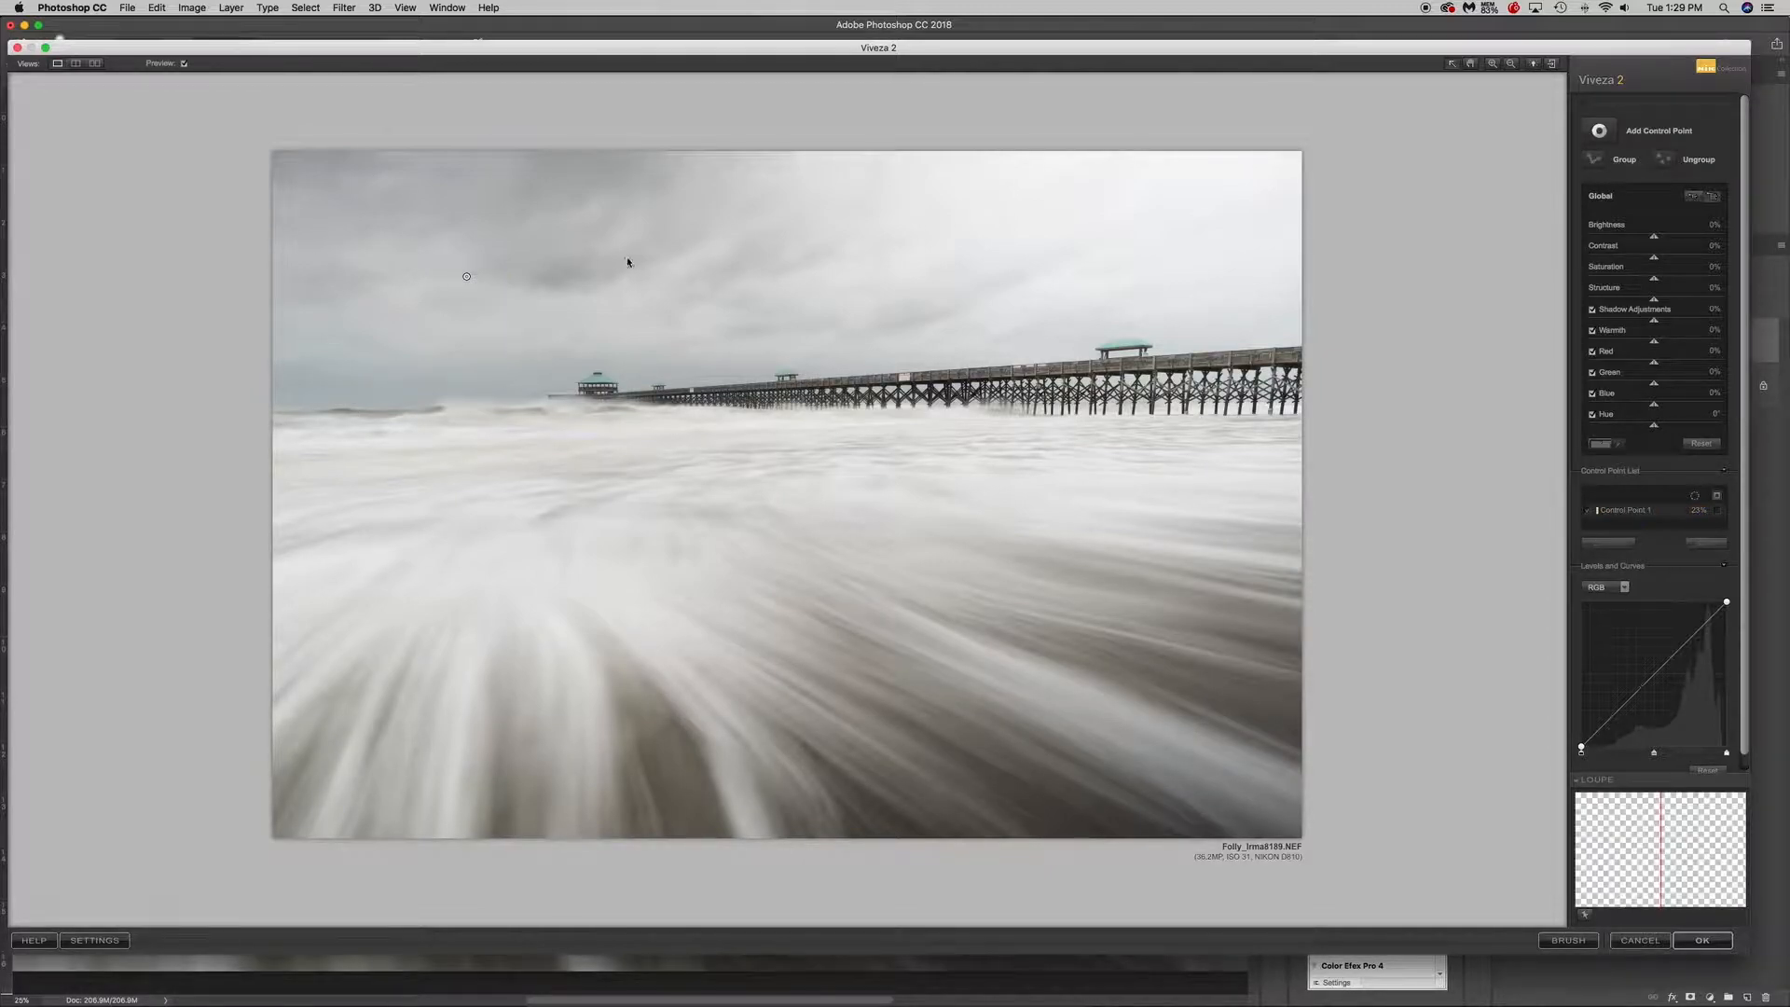
pyautogui.click(468, 278)
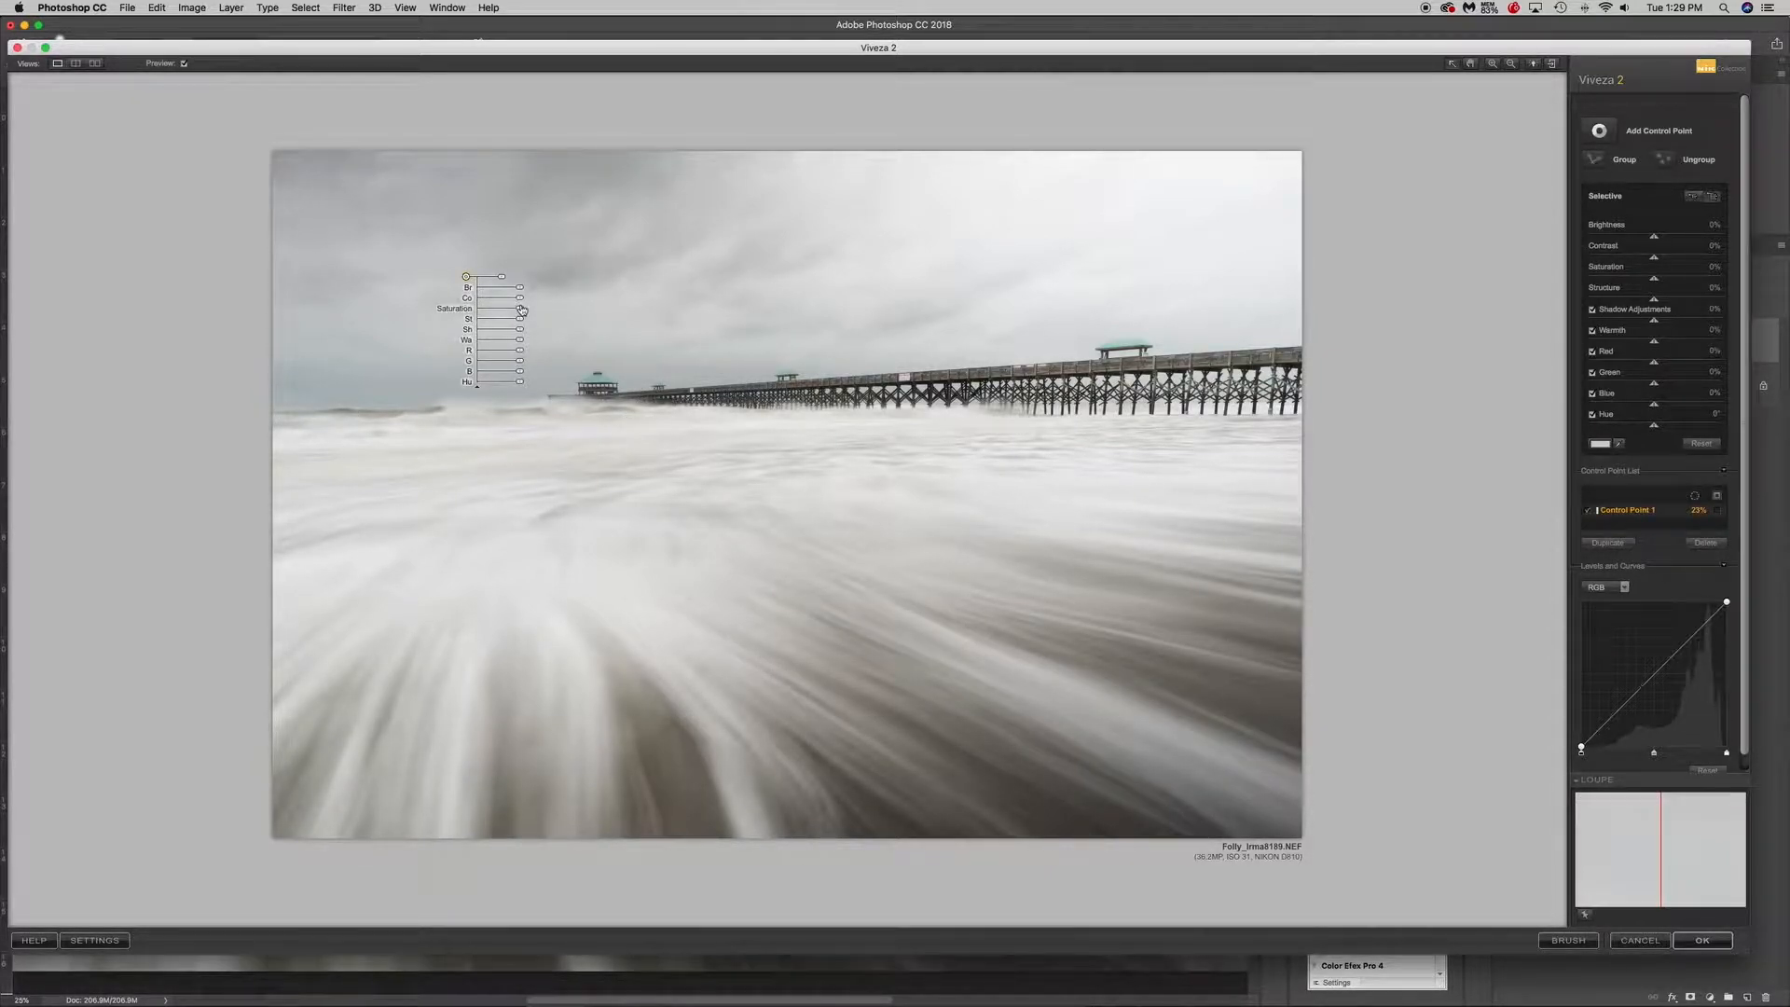
pyautogui.moveTo(521, 319); pyautogui.dragTo(538, 321)
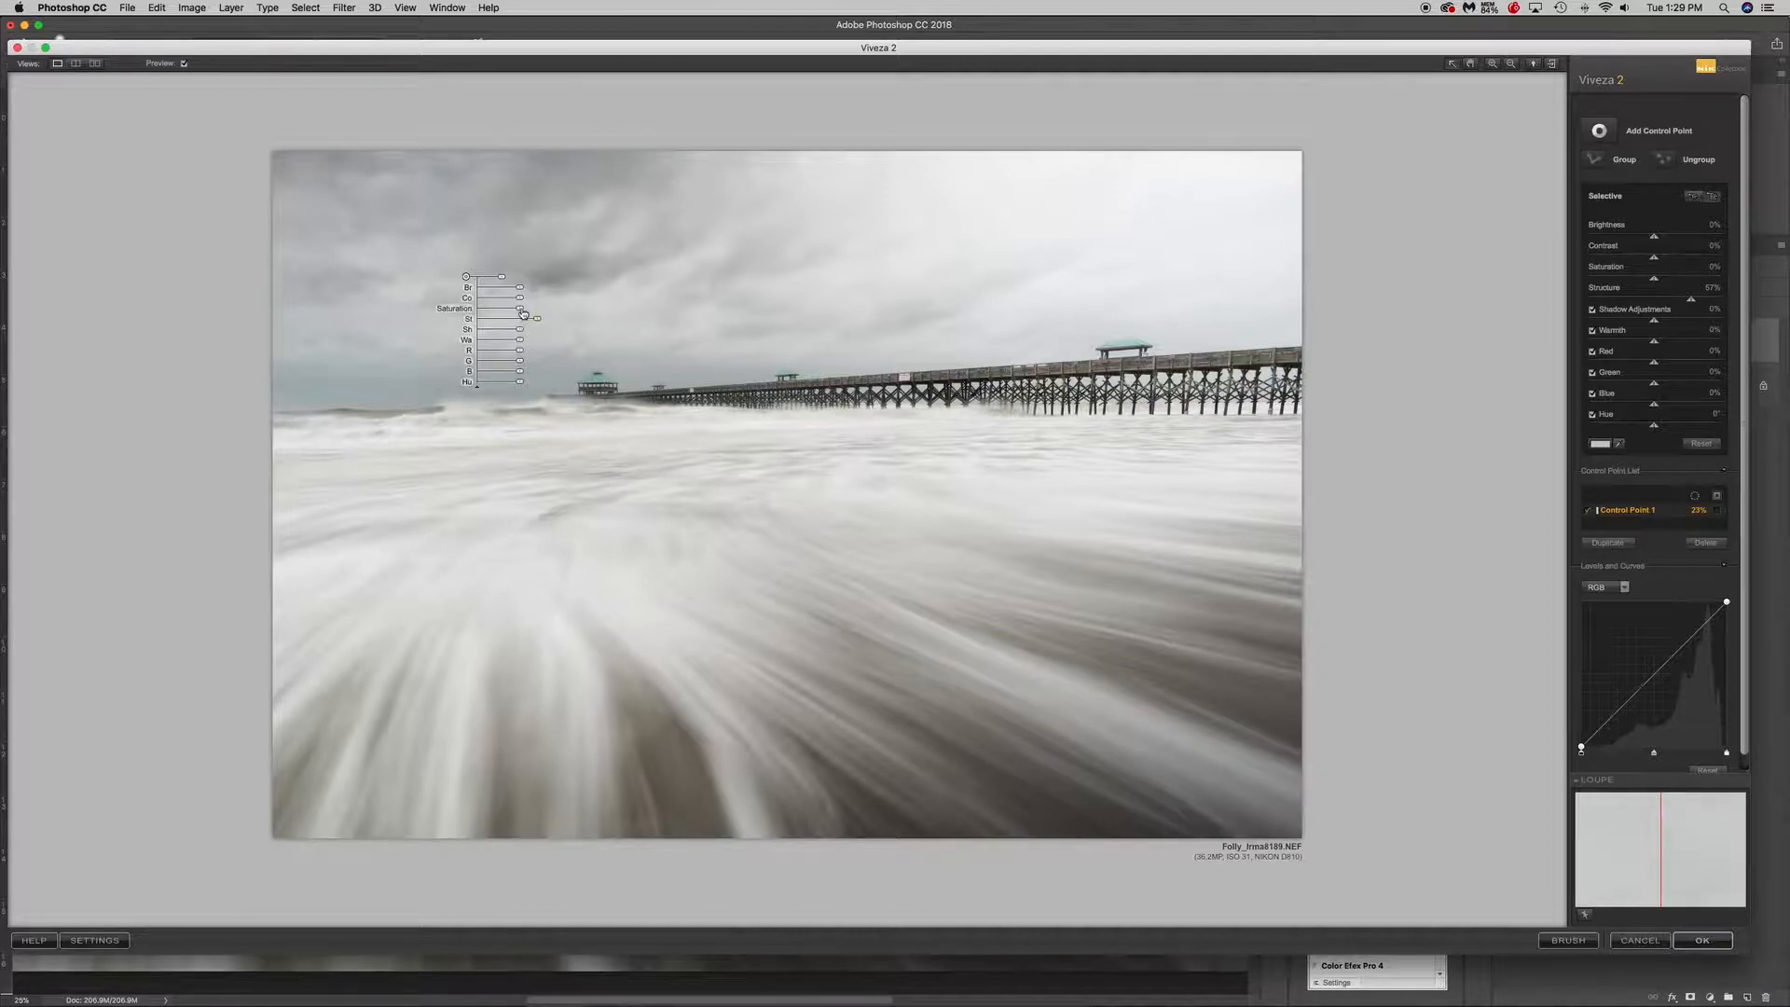
pyautogui.moveTo(523, 313); pyautogui.dragTo(518, 292)
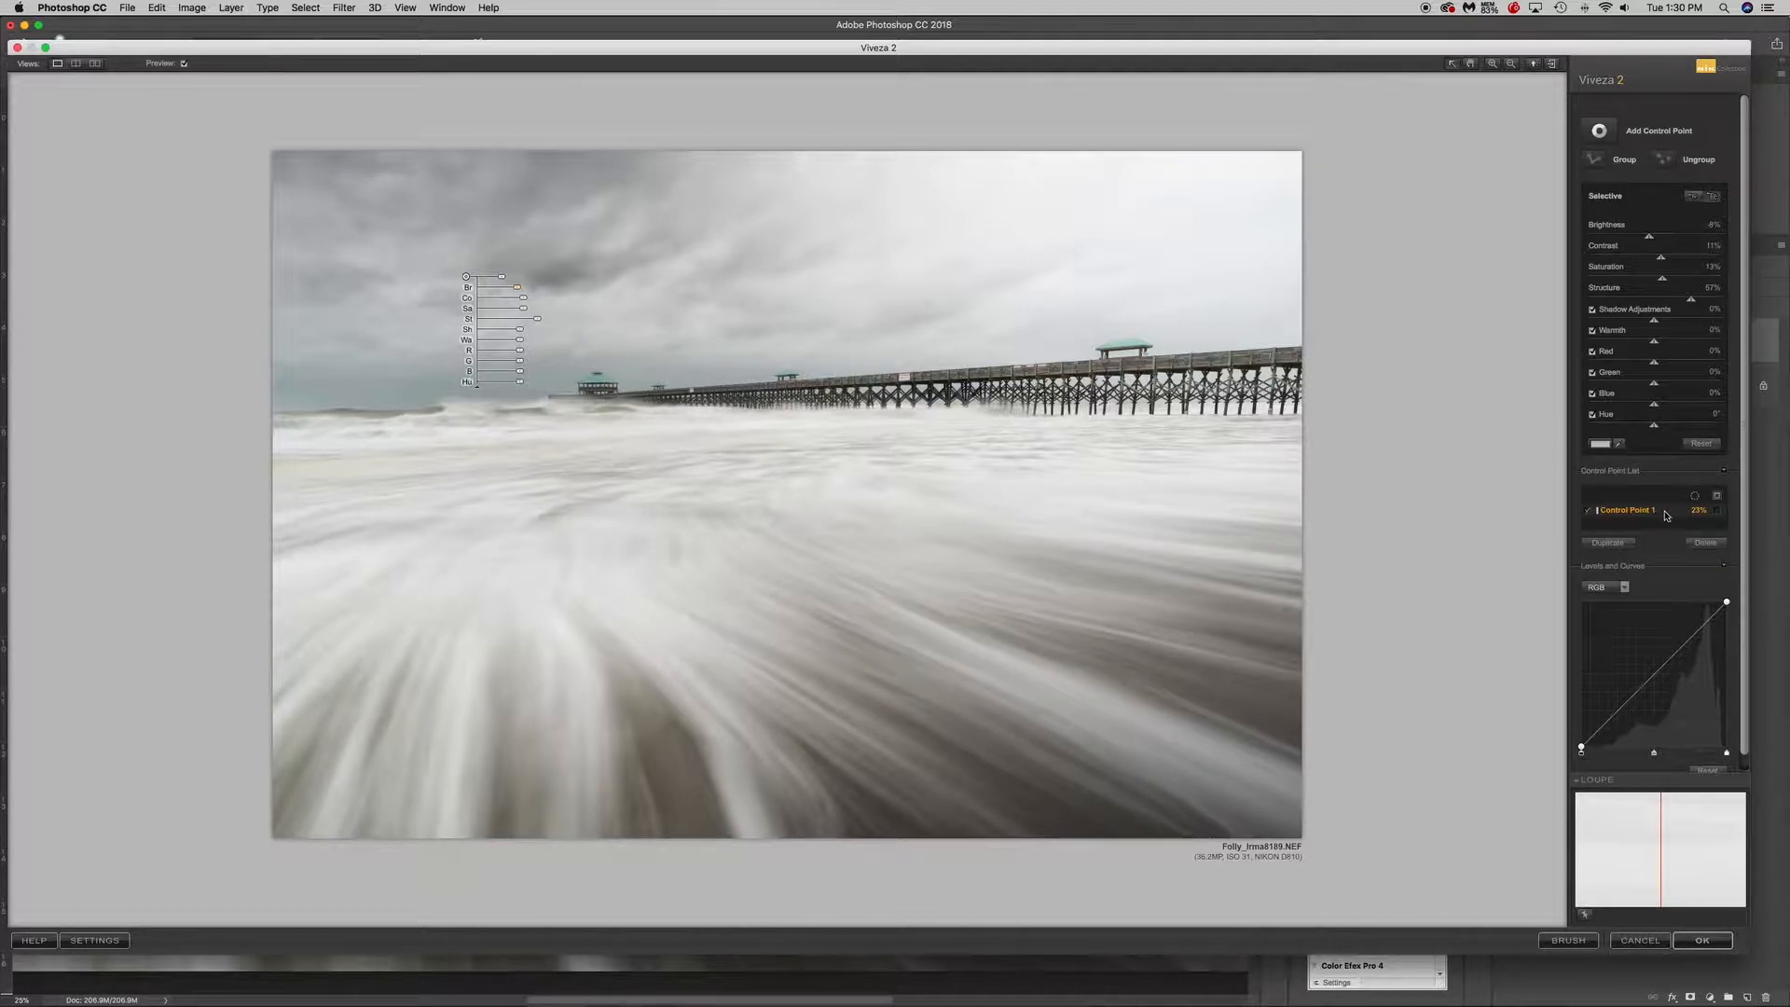
# Toggle the sky control point off and on repeatedly to compare the sky before and after its adjustments.
pyautogui.click(1591, 513)
pyautogui.click(1591, 512)
pyautogui.click(1591, 513)
pyautogui.click(1591, 513)
pyautogui.click(1590, 513)
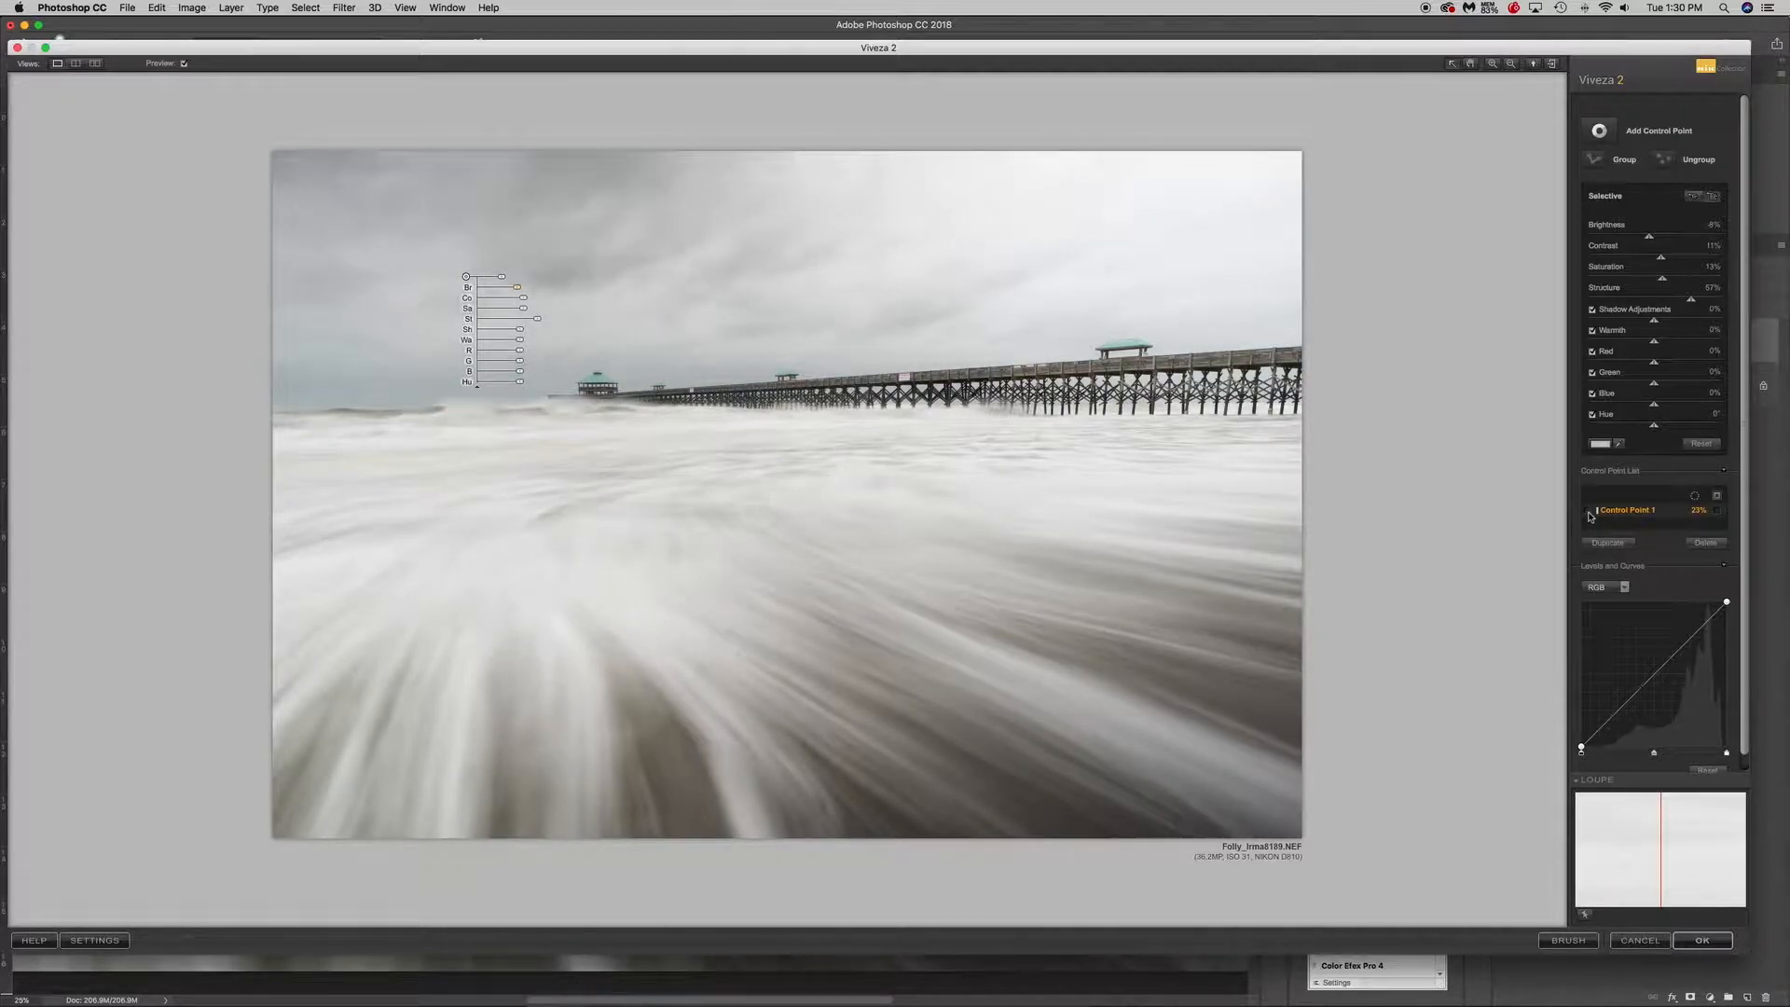
pyautogui.click(1590, 513)
pyautogui.click(1591, 513)
pyautogui.click(1591, 513)
pyautogui.click(1591, 513)
pyautogui.click(1590, 513)
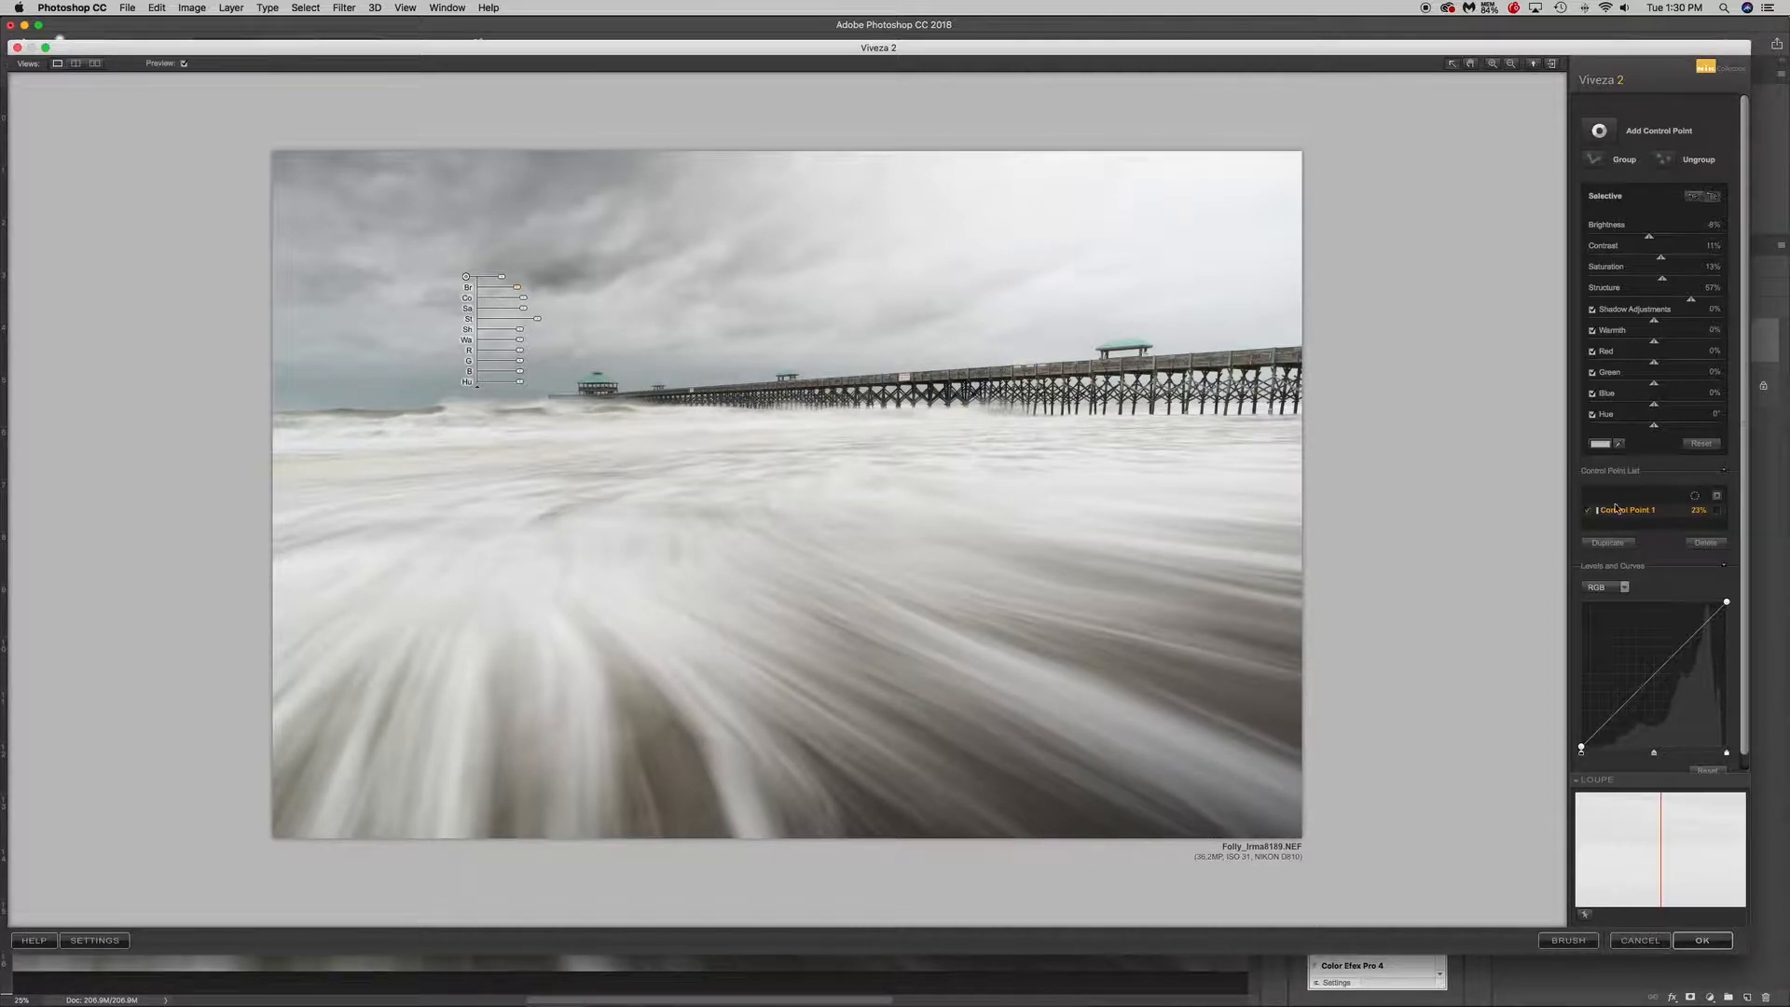
# Show and hide the sky control point's mask to examine which areas it affects.
pyautogui.click(1719, 514)
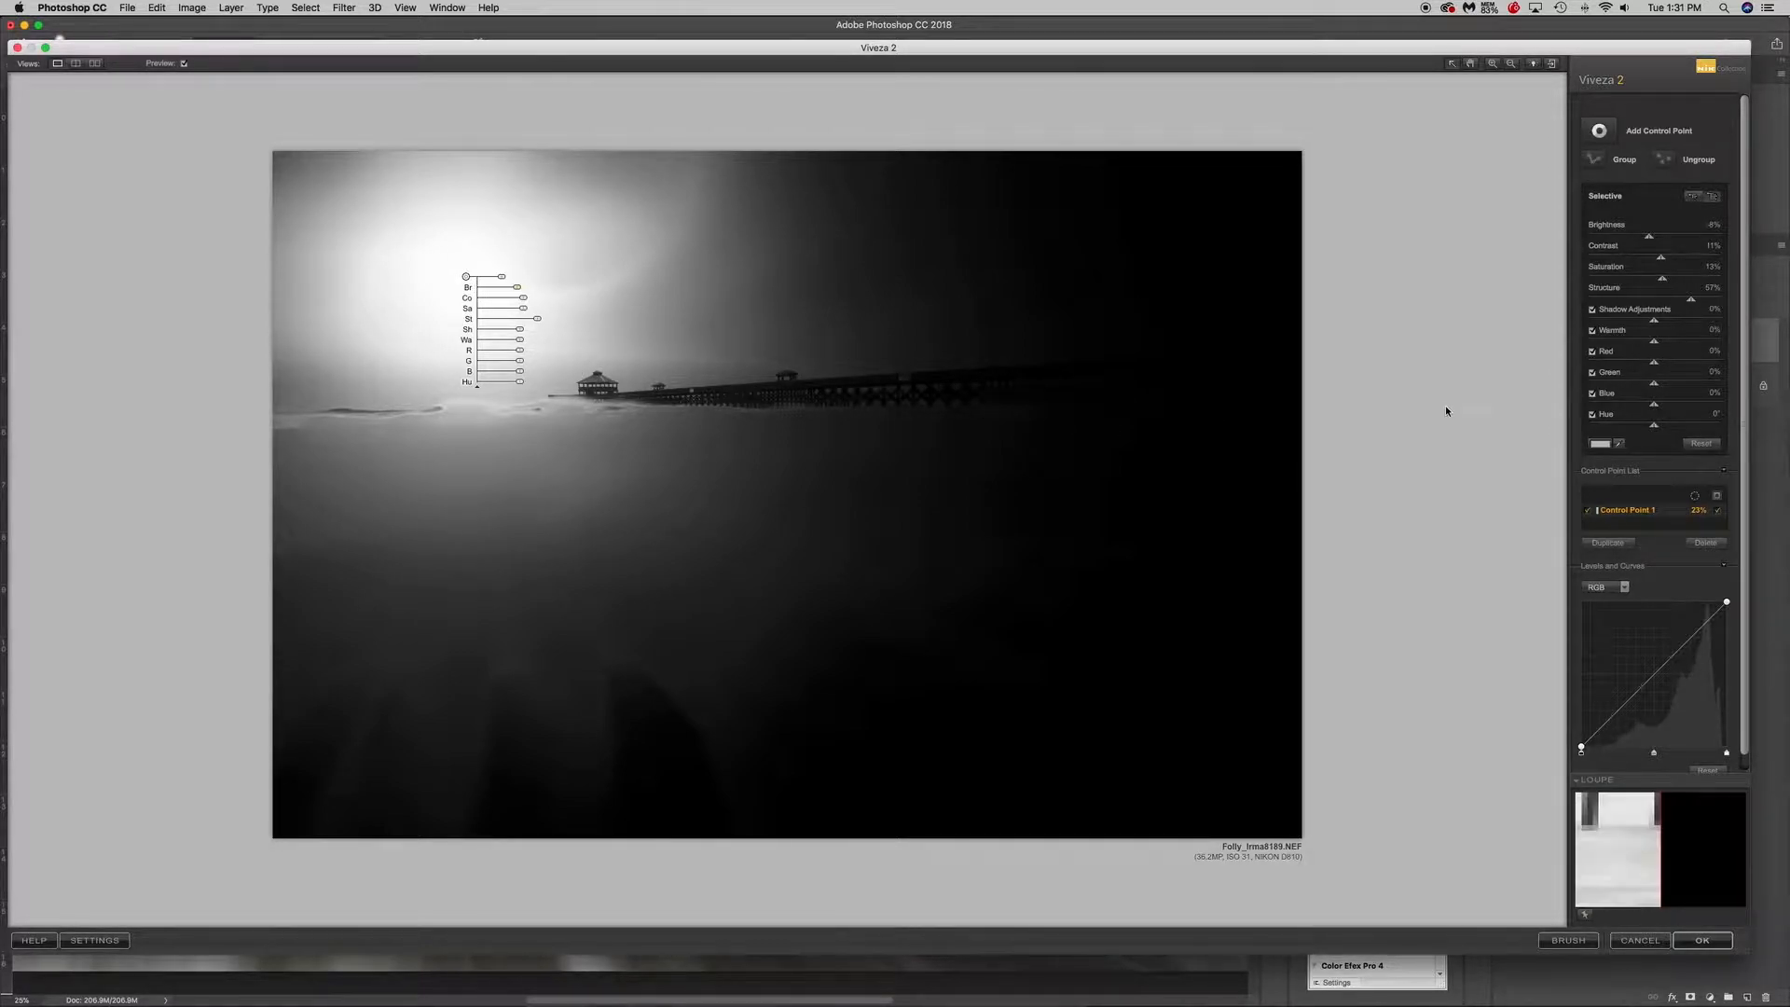
pyautogui.click(1720, 516)
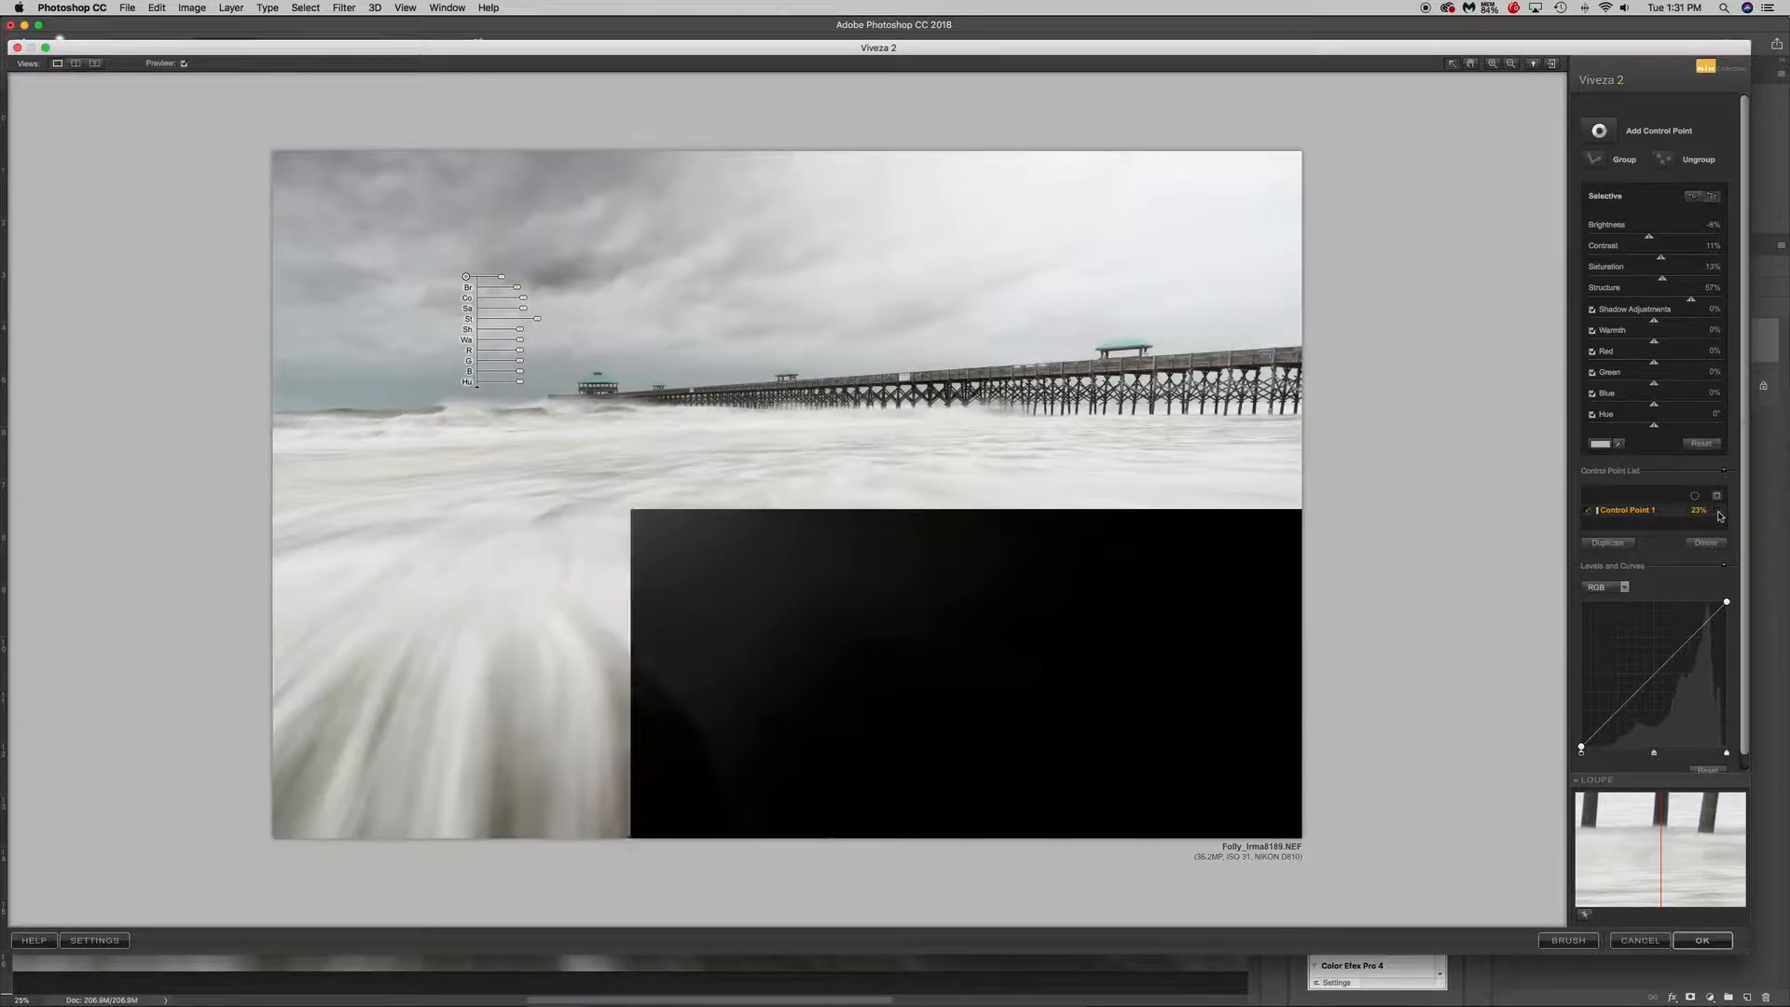
pyautogui.click(1721, 515)
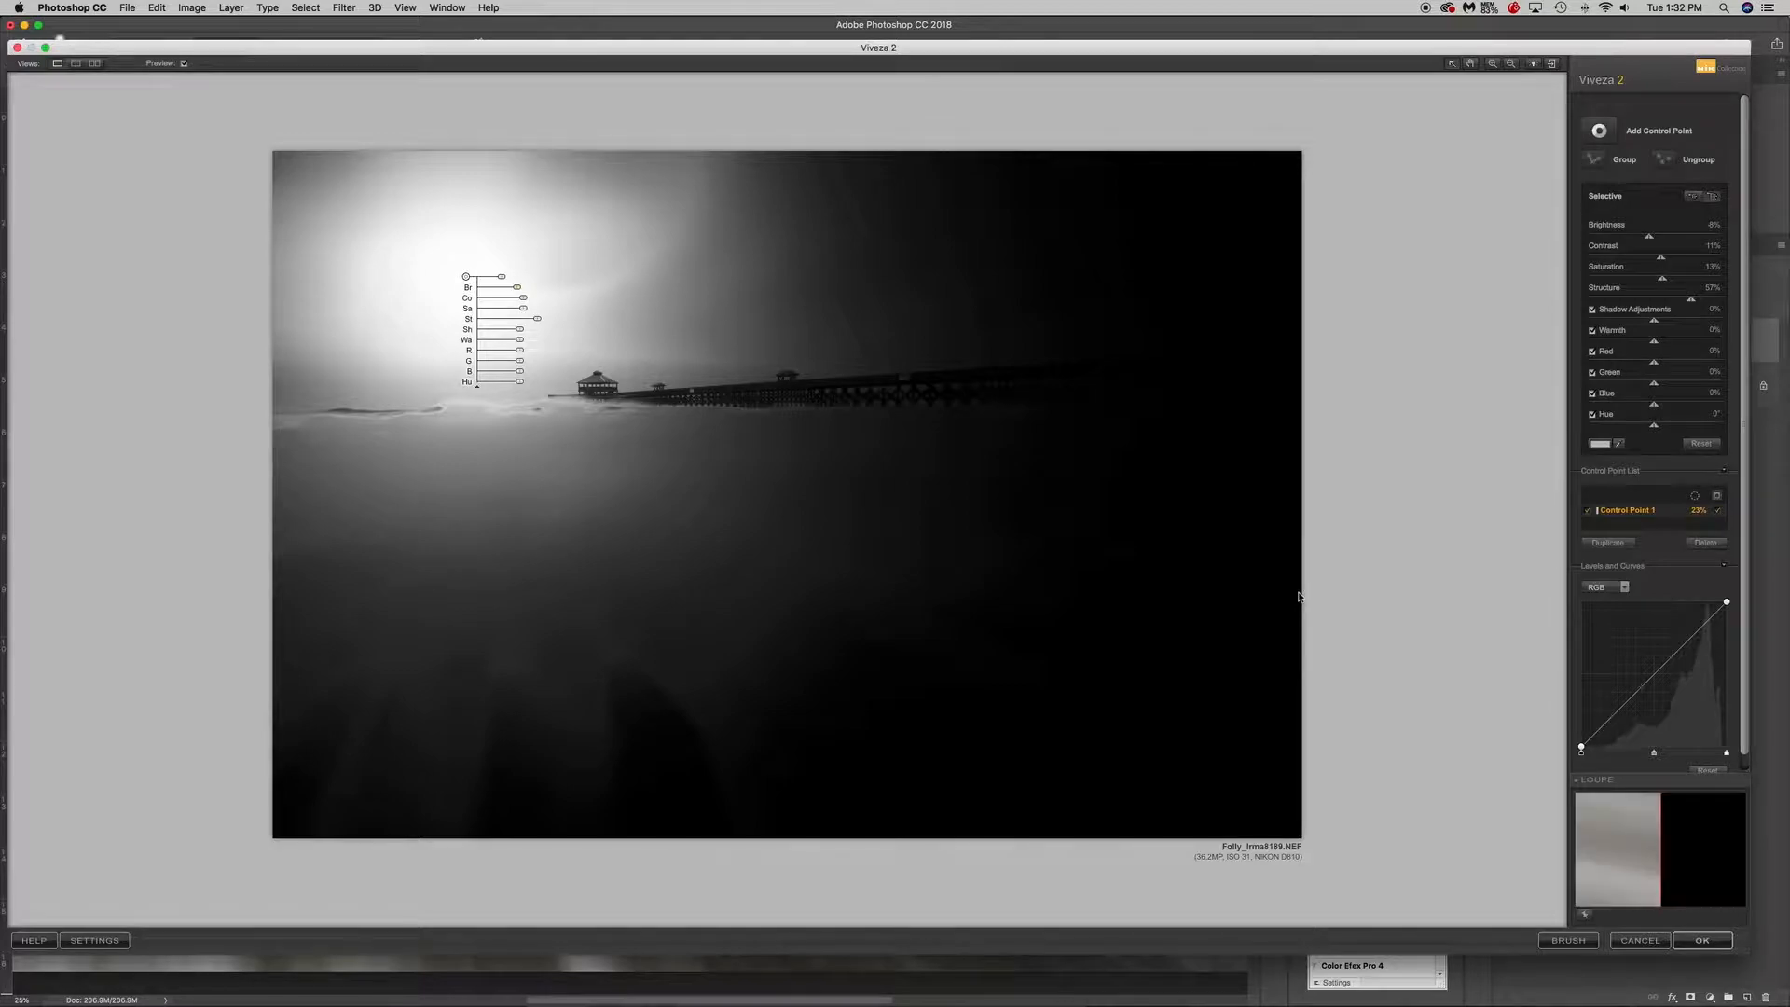
pyautogui.click(1718, 512)
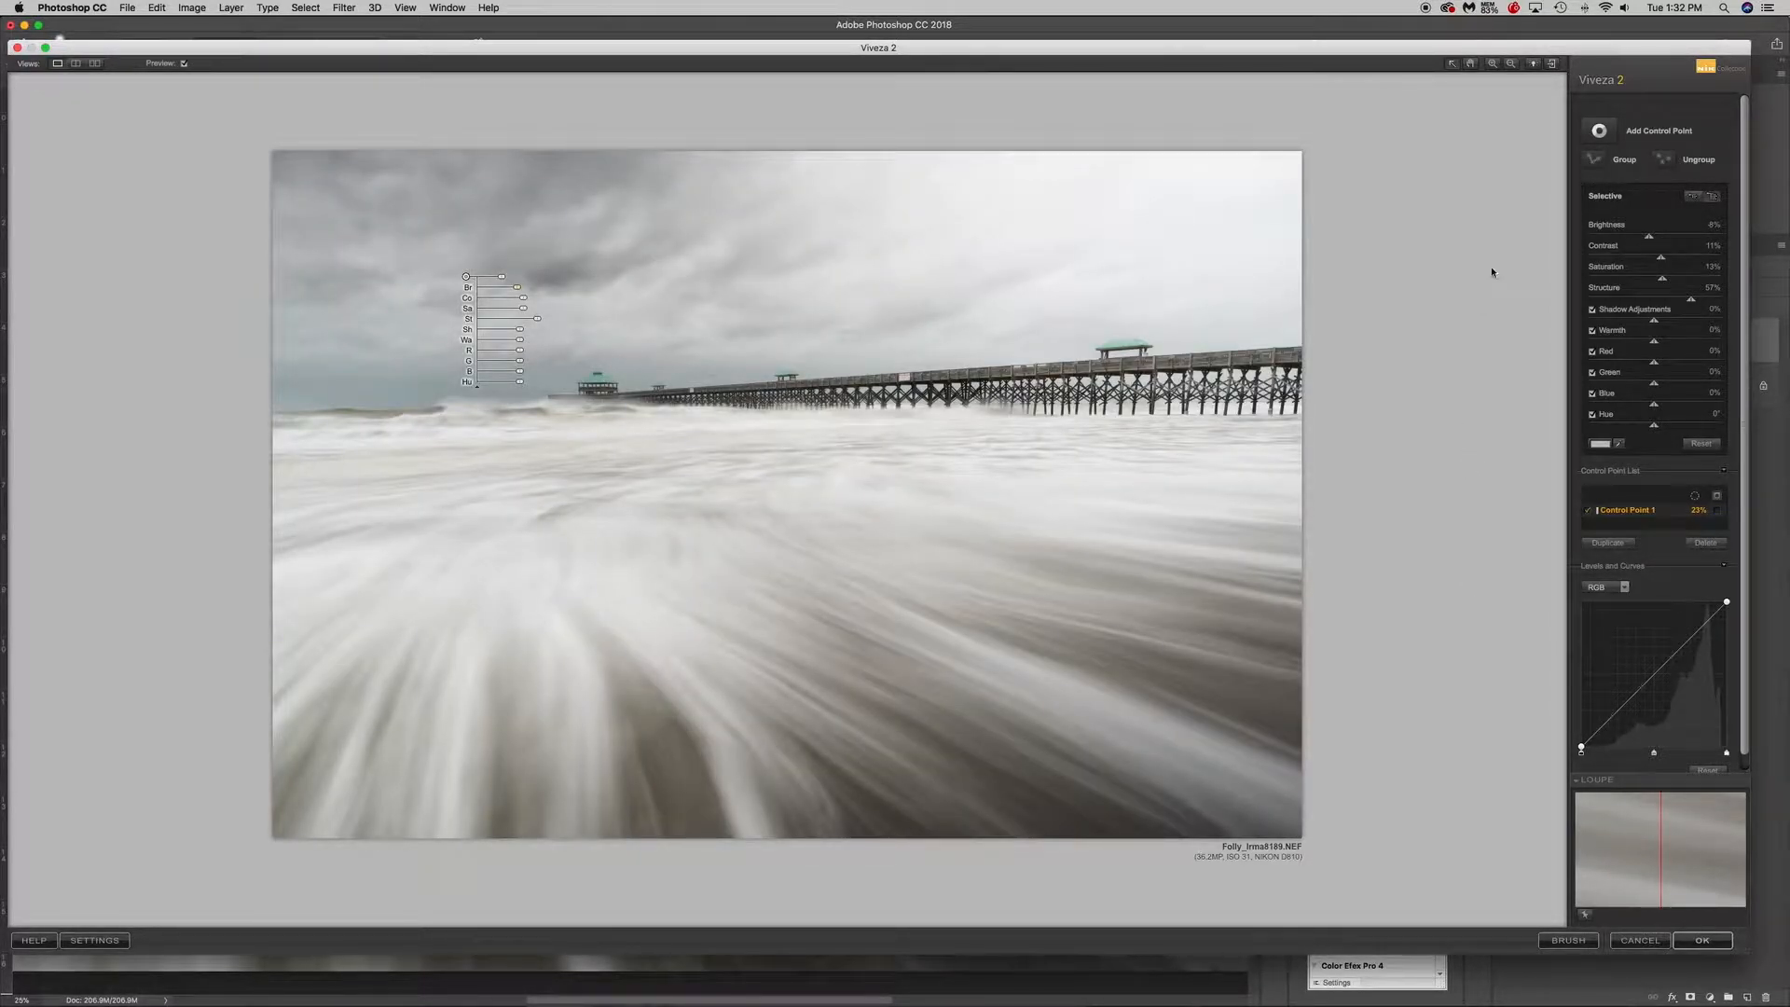
# Add a second control point on the white water below the pier's far end and set its size to 27%.
pyautogui.click(1600, 137)
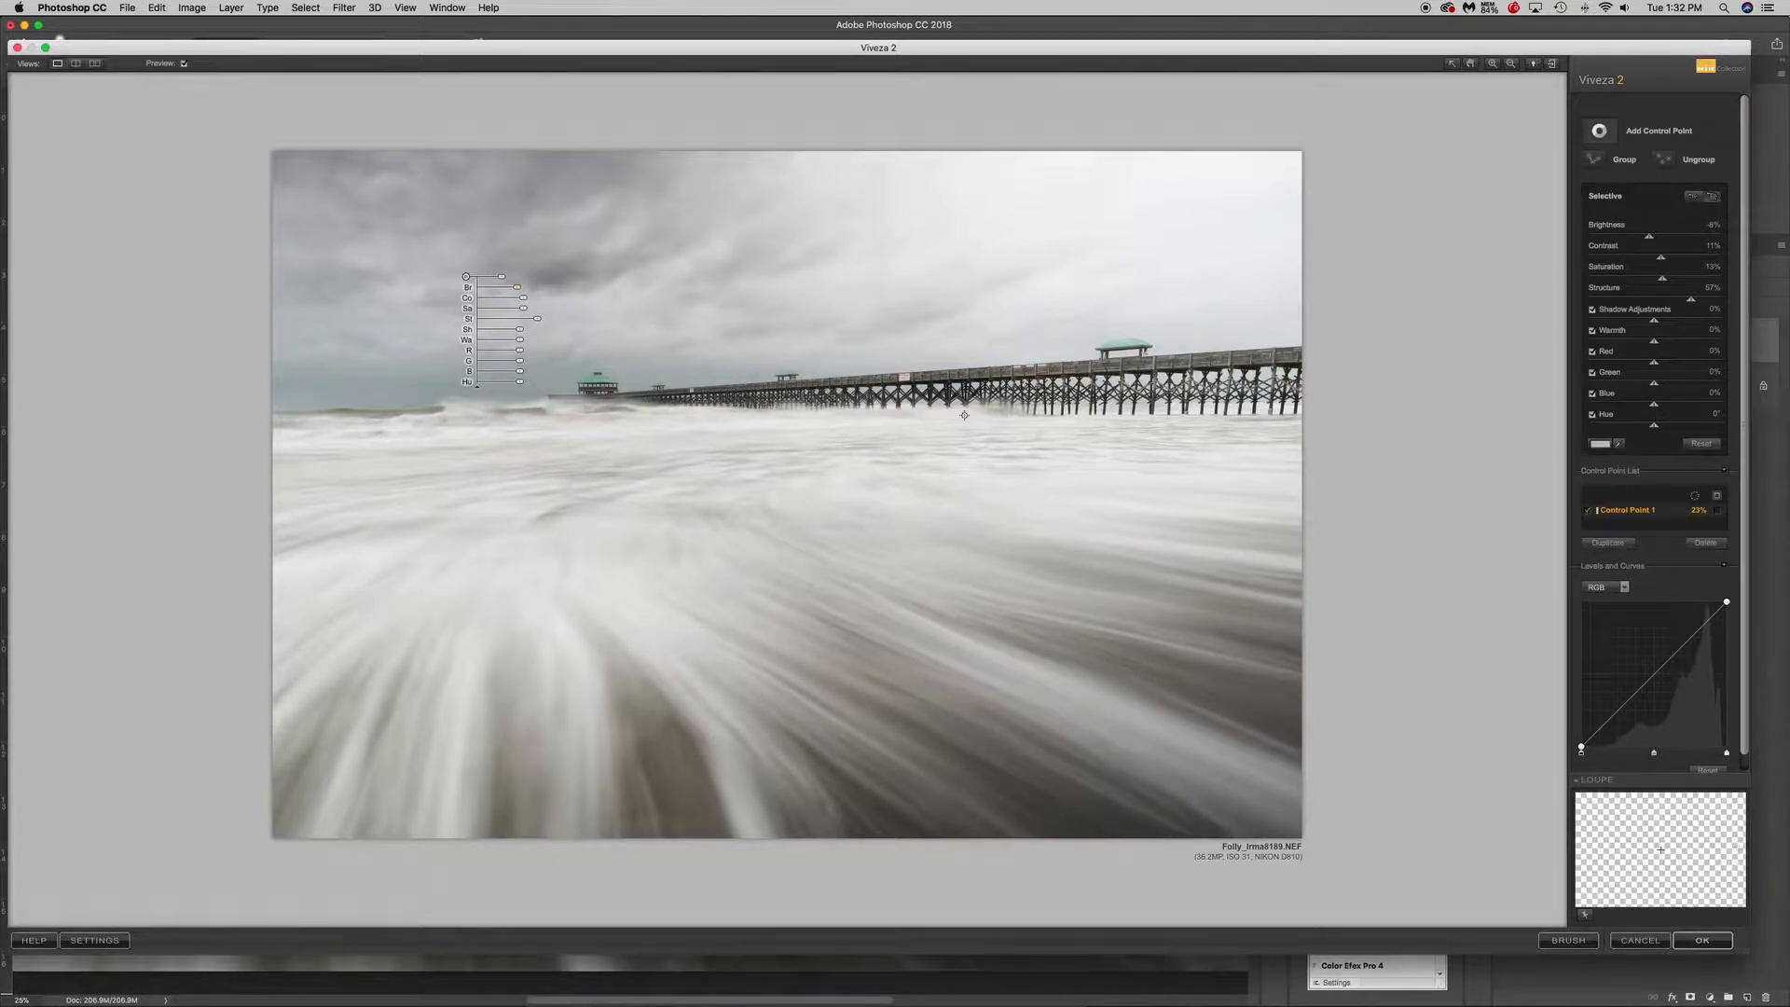
pyautogui.click(514, 510)
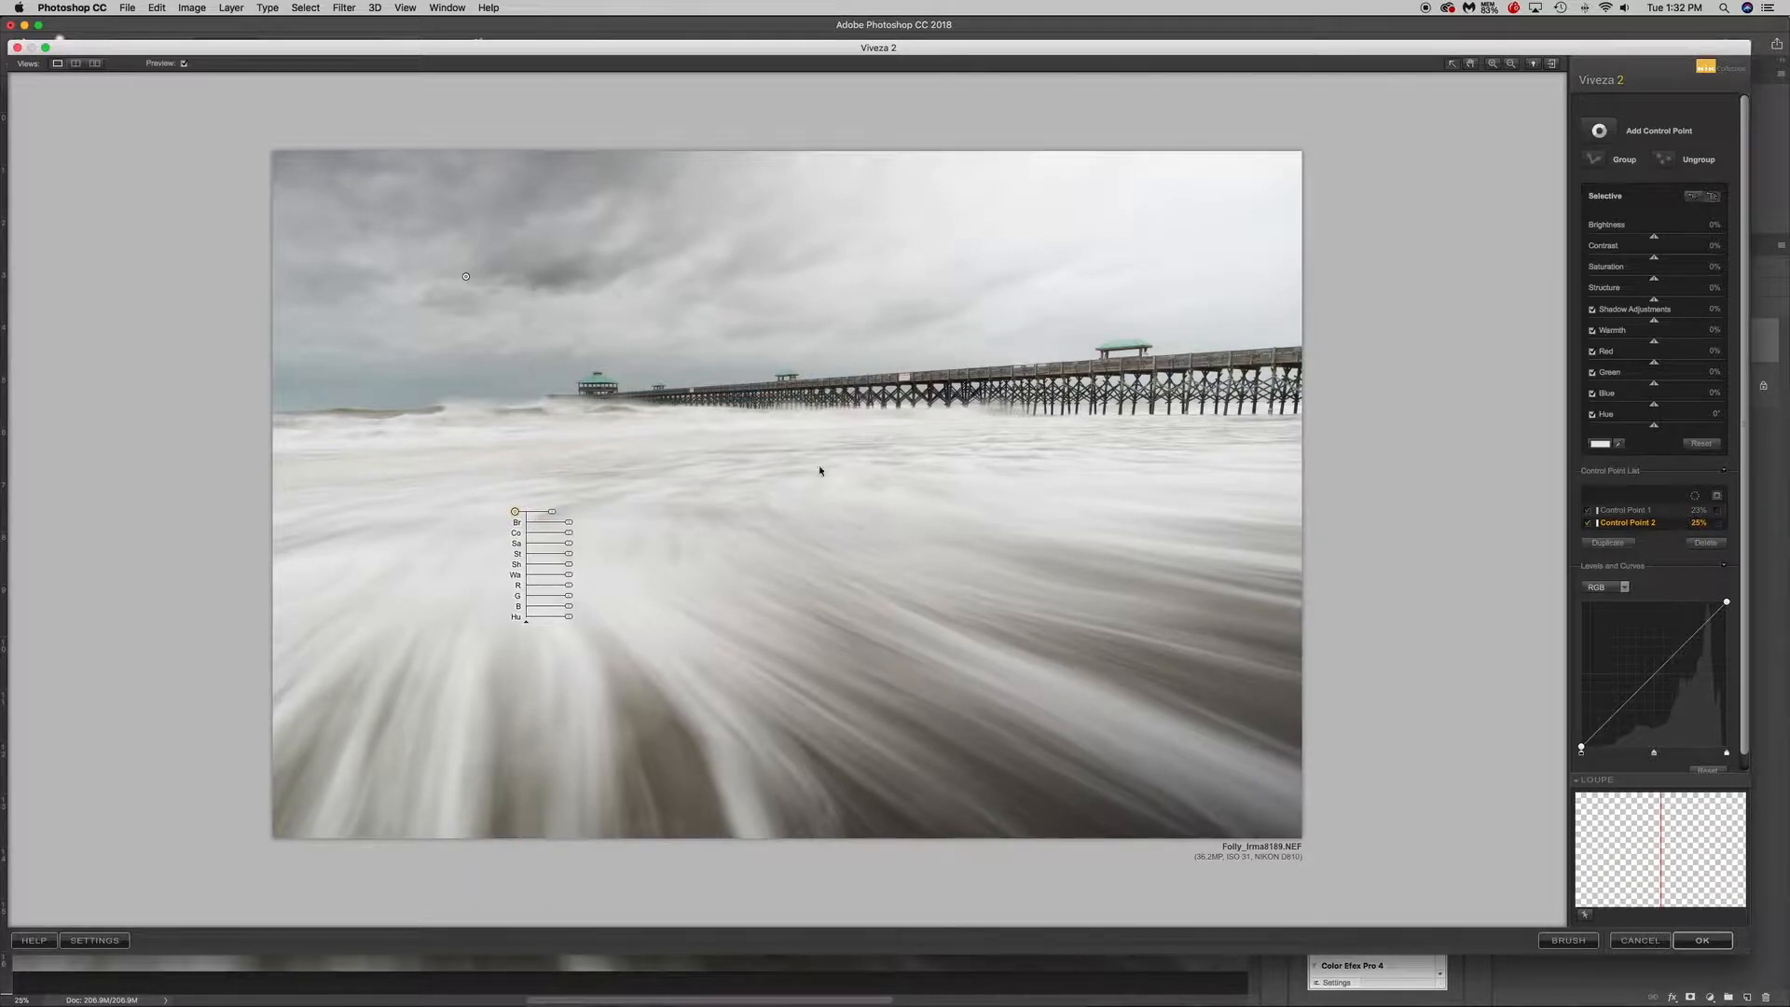
pyautogui.moveTo(552, 511); pyautogui.dragTo(560, 516)
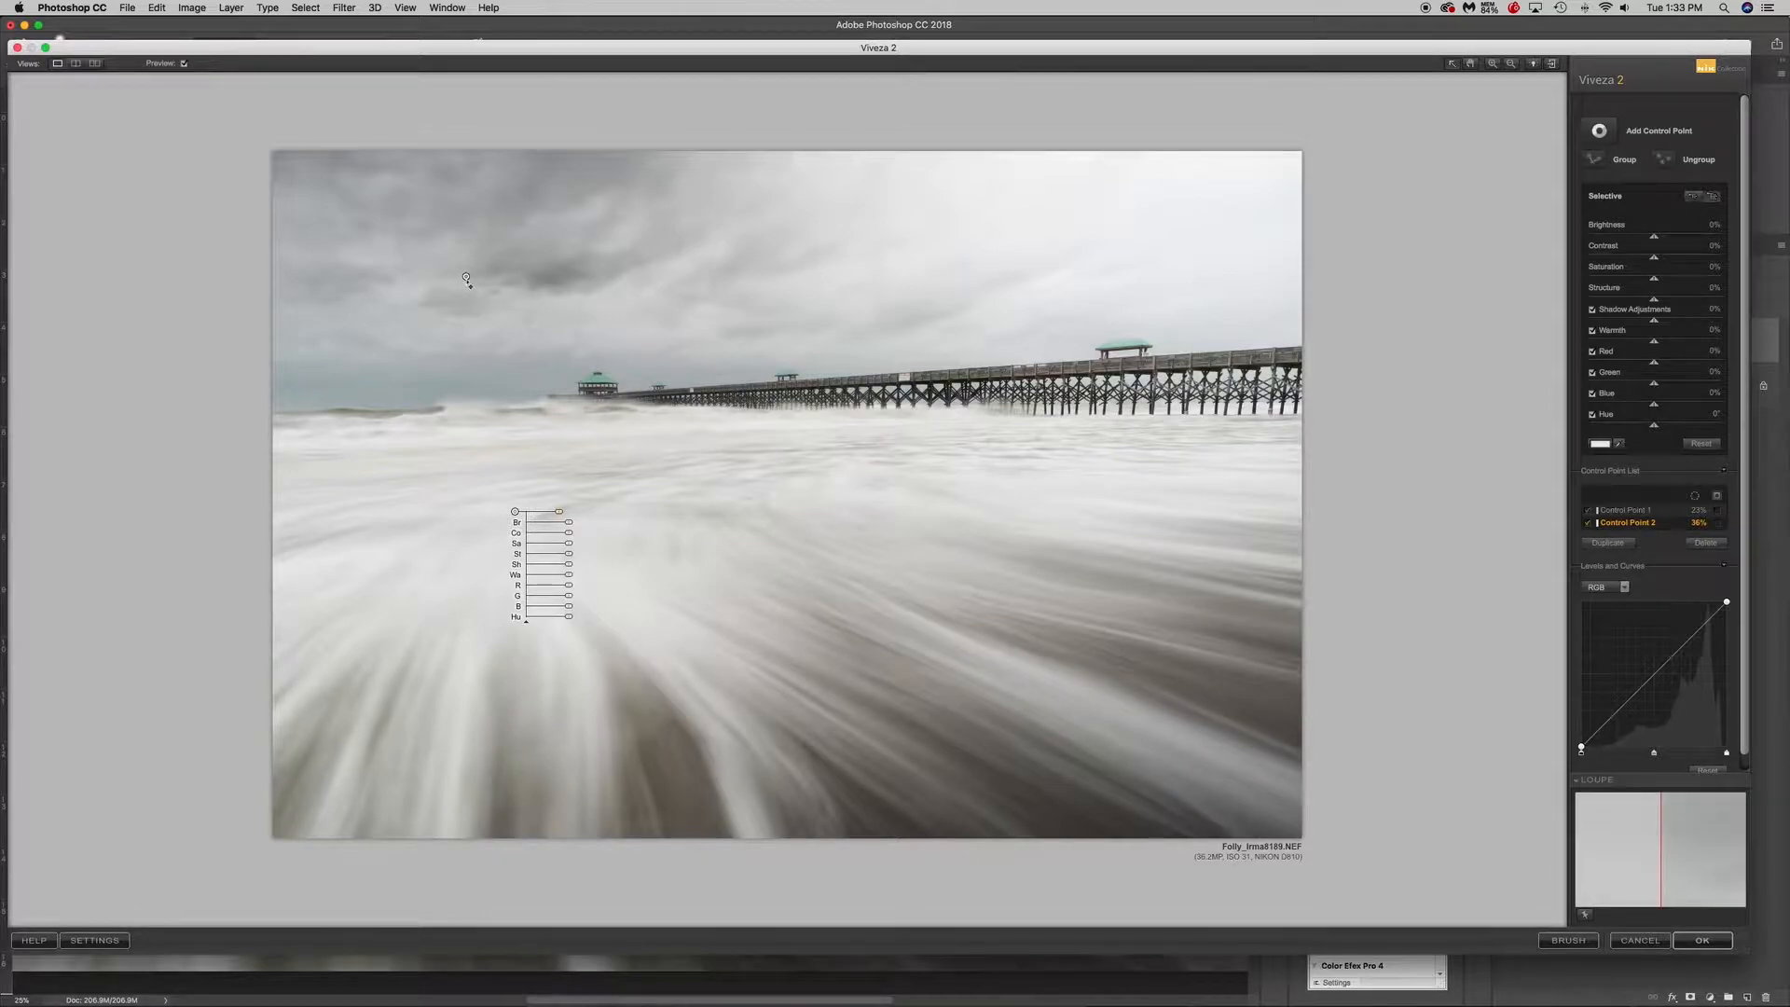
pyautogui.moveTo(559, 512)
pyautogui.mouseDown()
pyautogui.moveTo(533, 514)
pyautogui.moveTo(550, 515)
pyautogui.mouseUp()
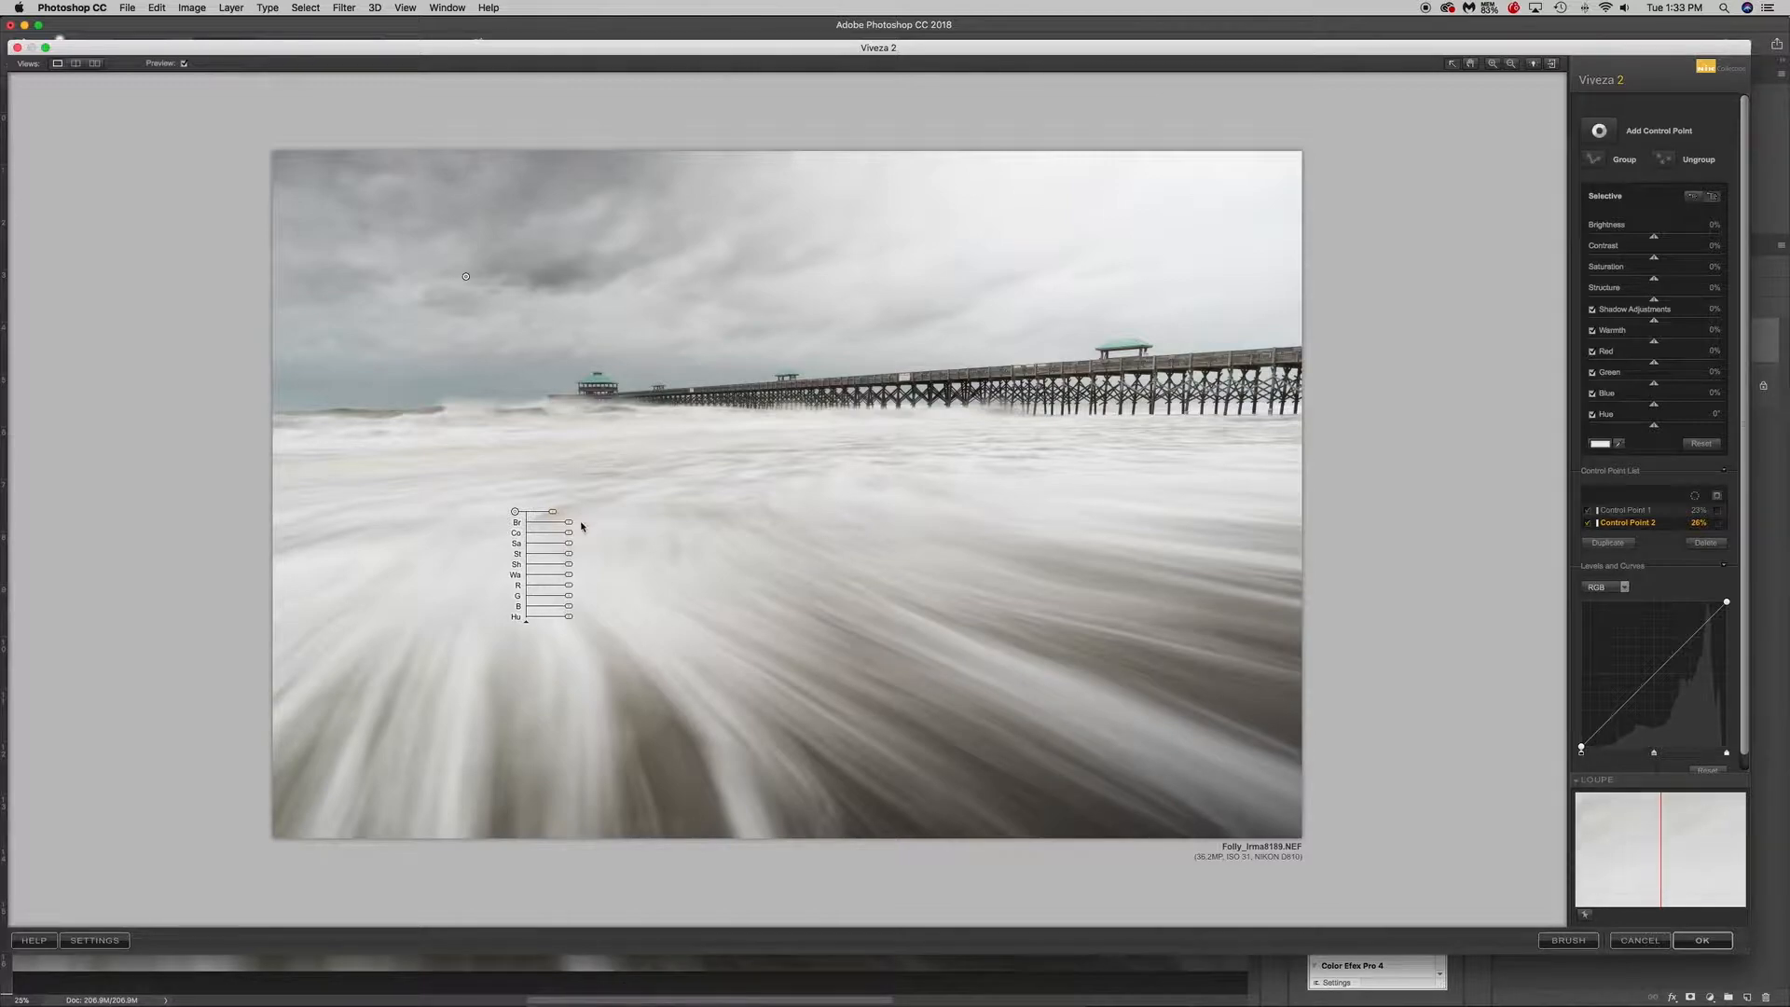
pyautogui.moveTo(555, 515)
pyautogui.mouseDown()
pyautogui.moveTo(538, 515)
pyautogui.moveTo(558, 514)
pyautogui.mouseUp()
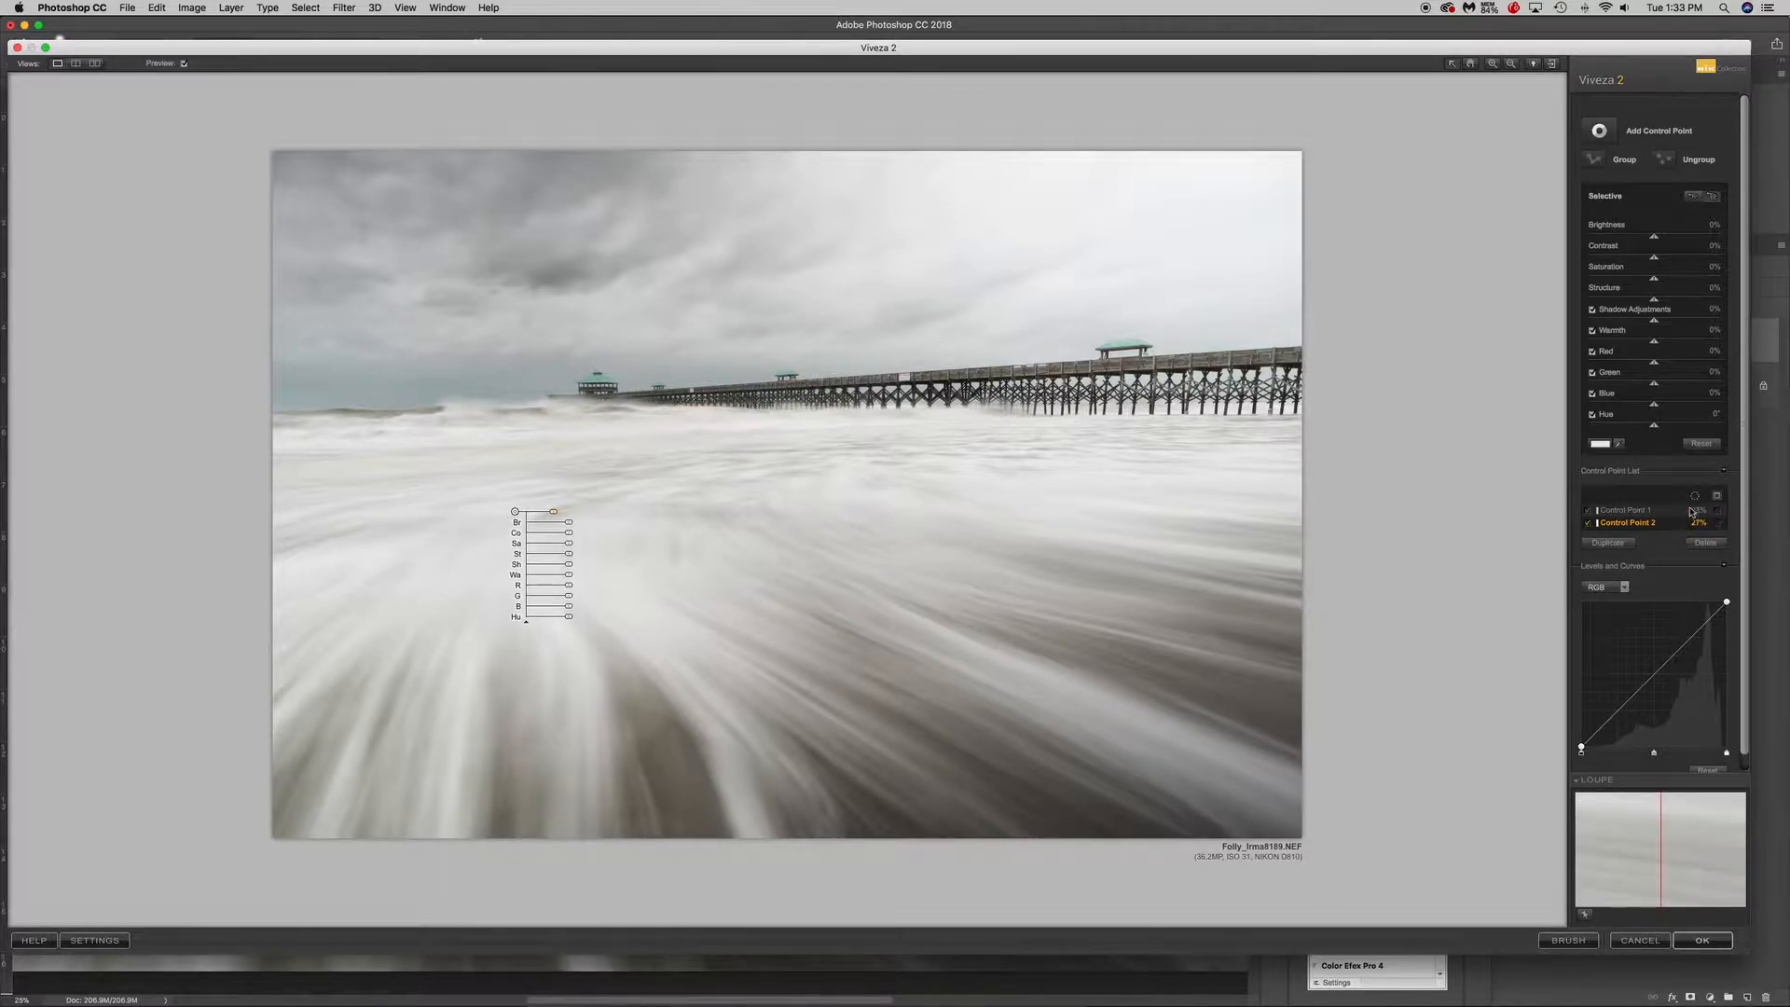
# Compare the masks of the sky and water control points, separately and combined, and return to the normal photo view.
pyautogui.click(1721, 514)
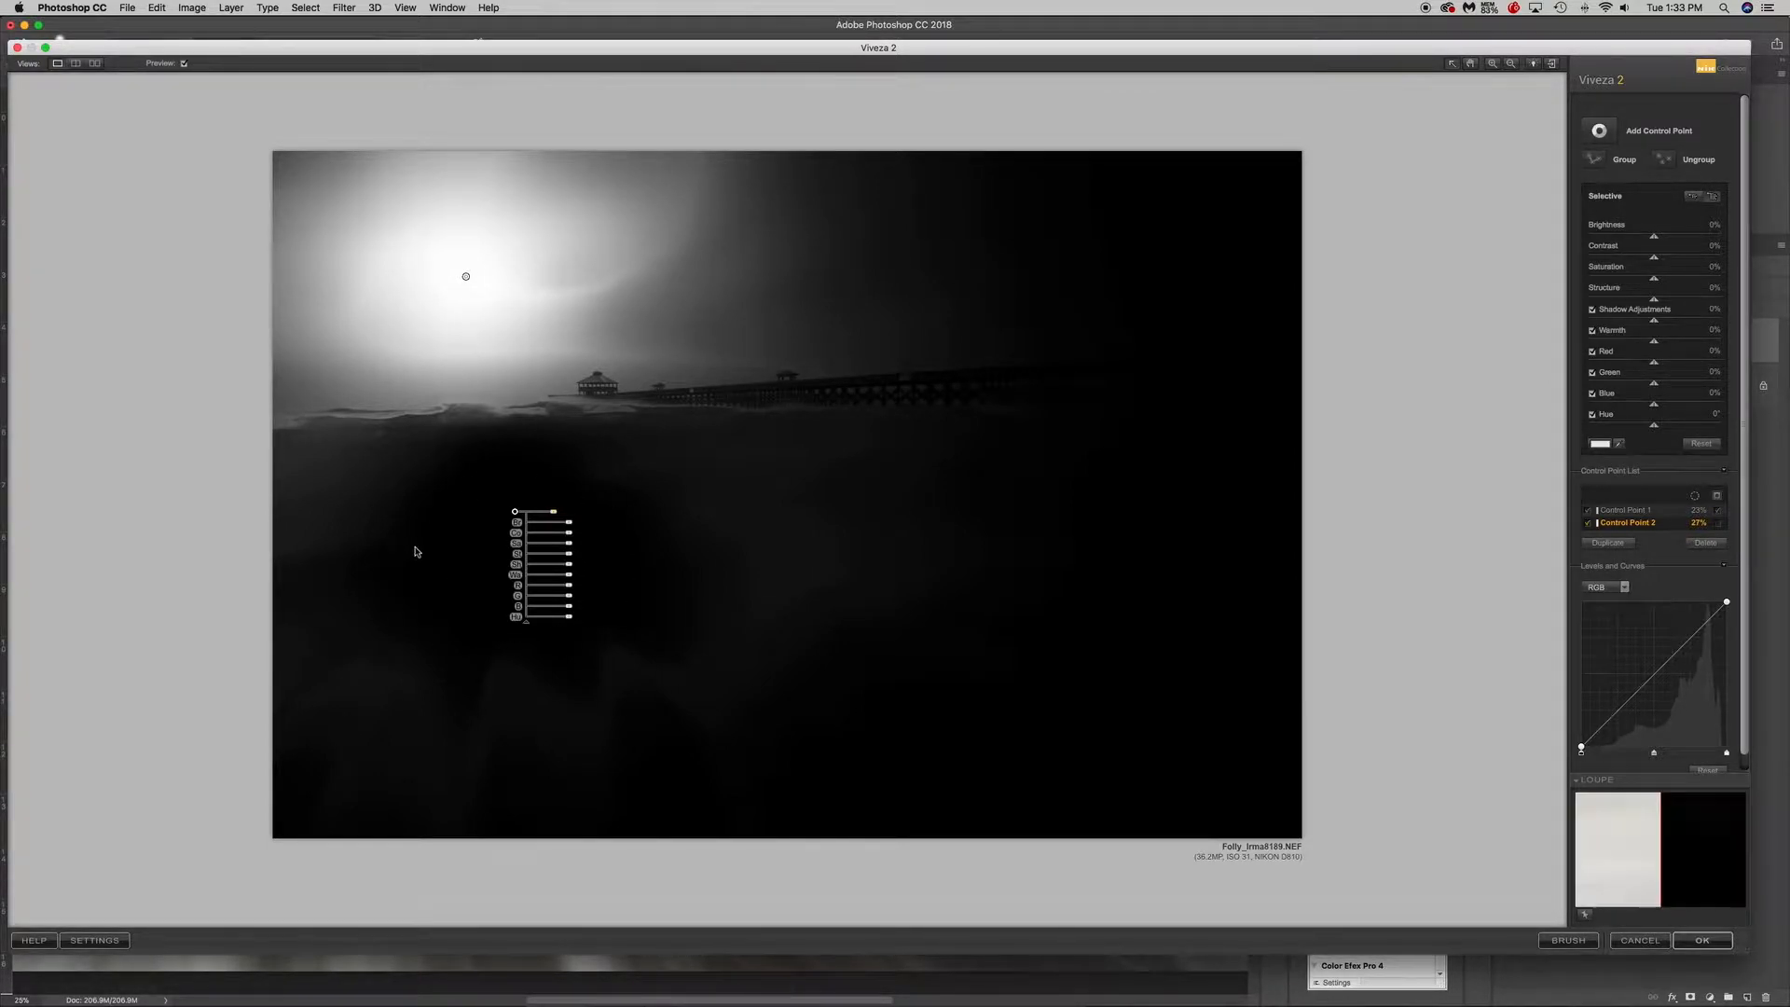
pyautogui.click(1719, 525)
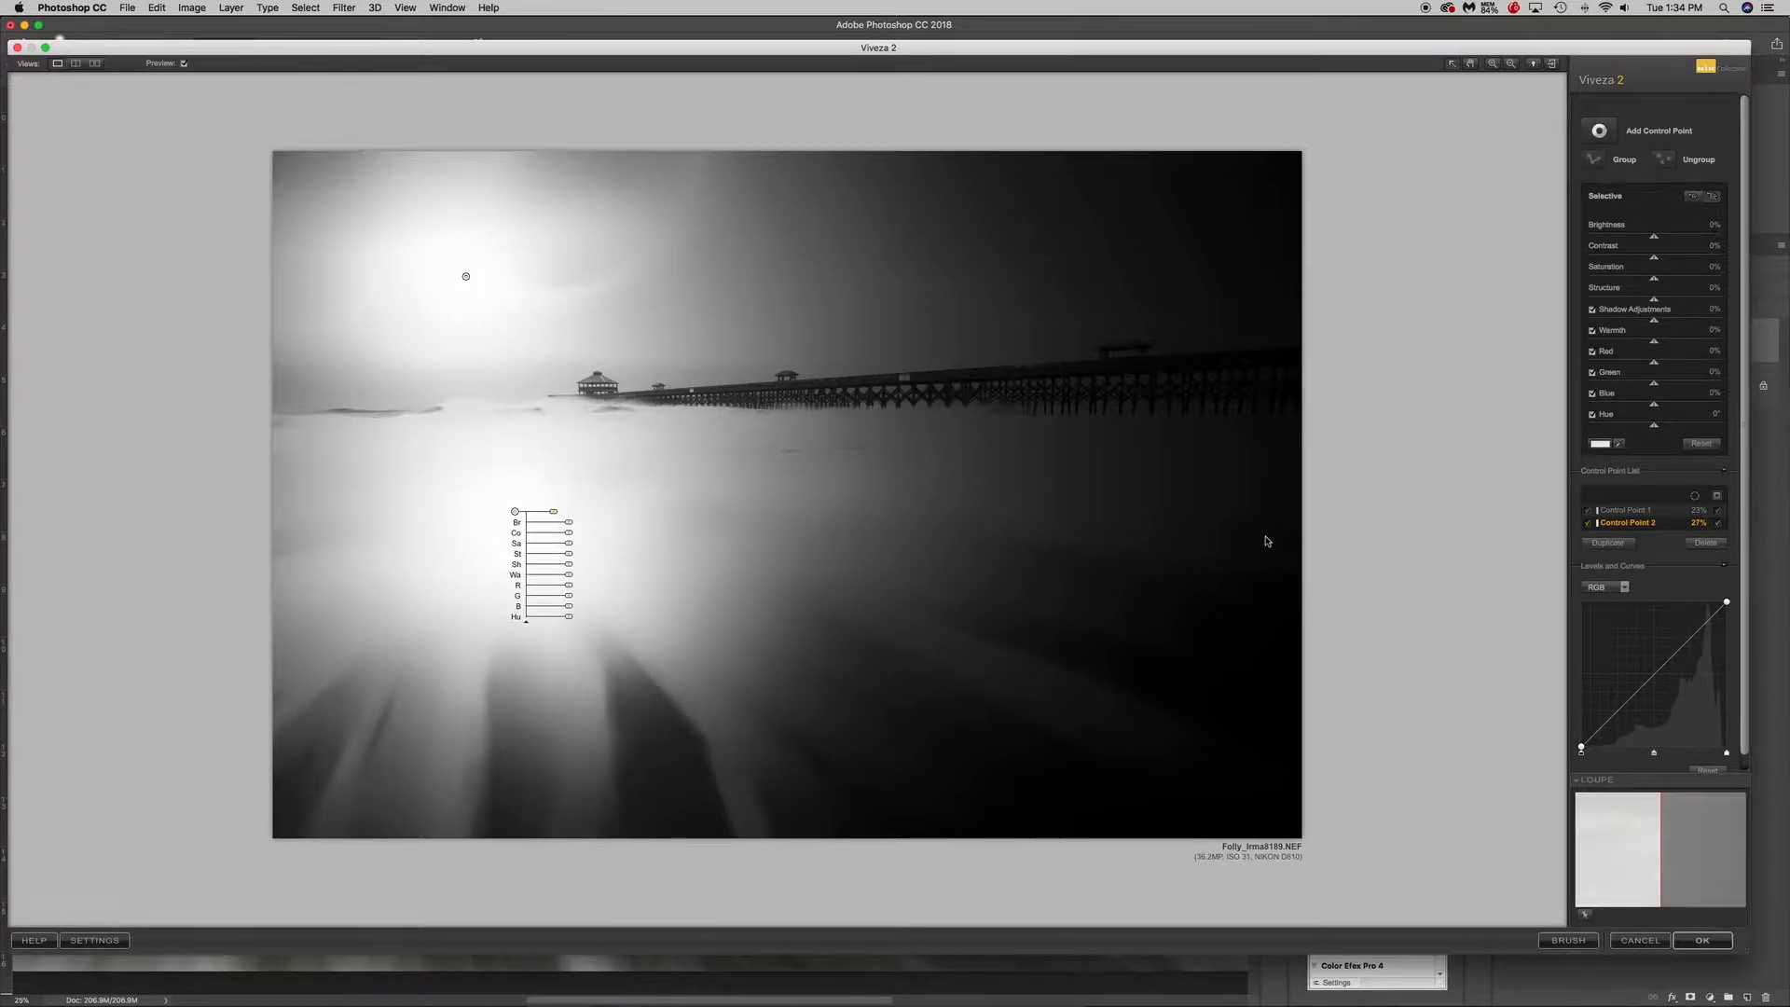
pyautogui.click(1720, 515)
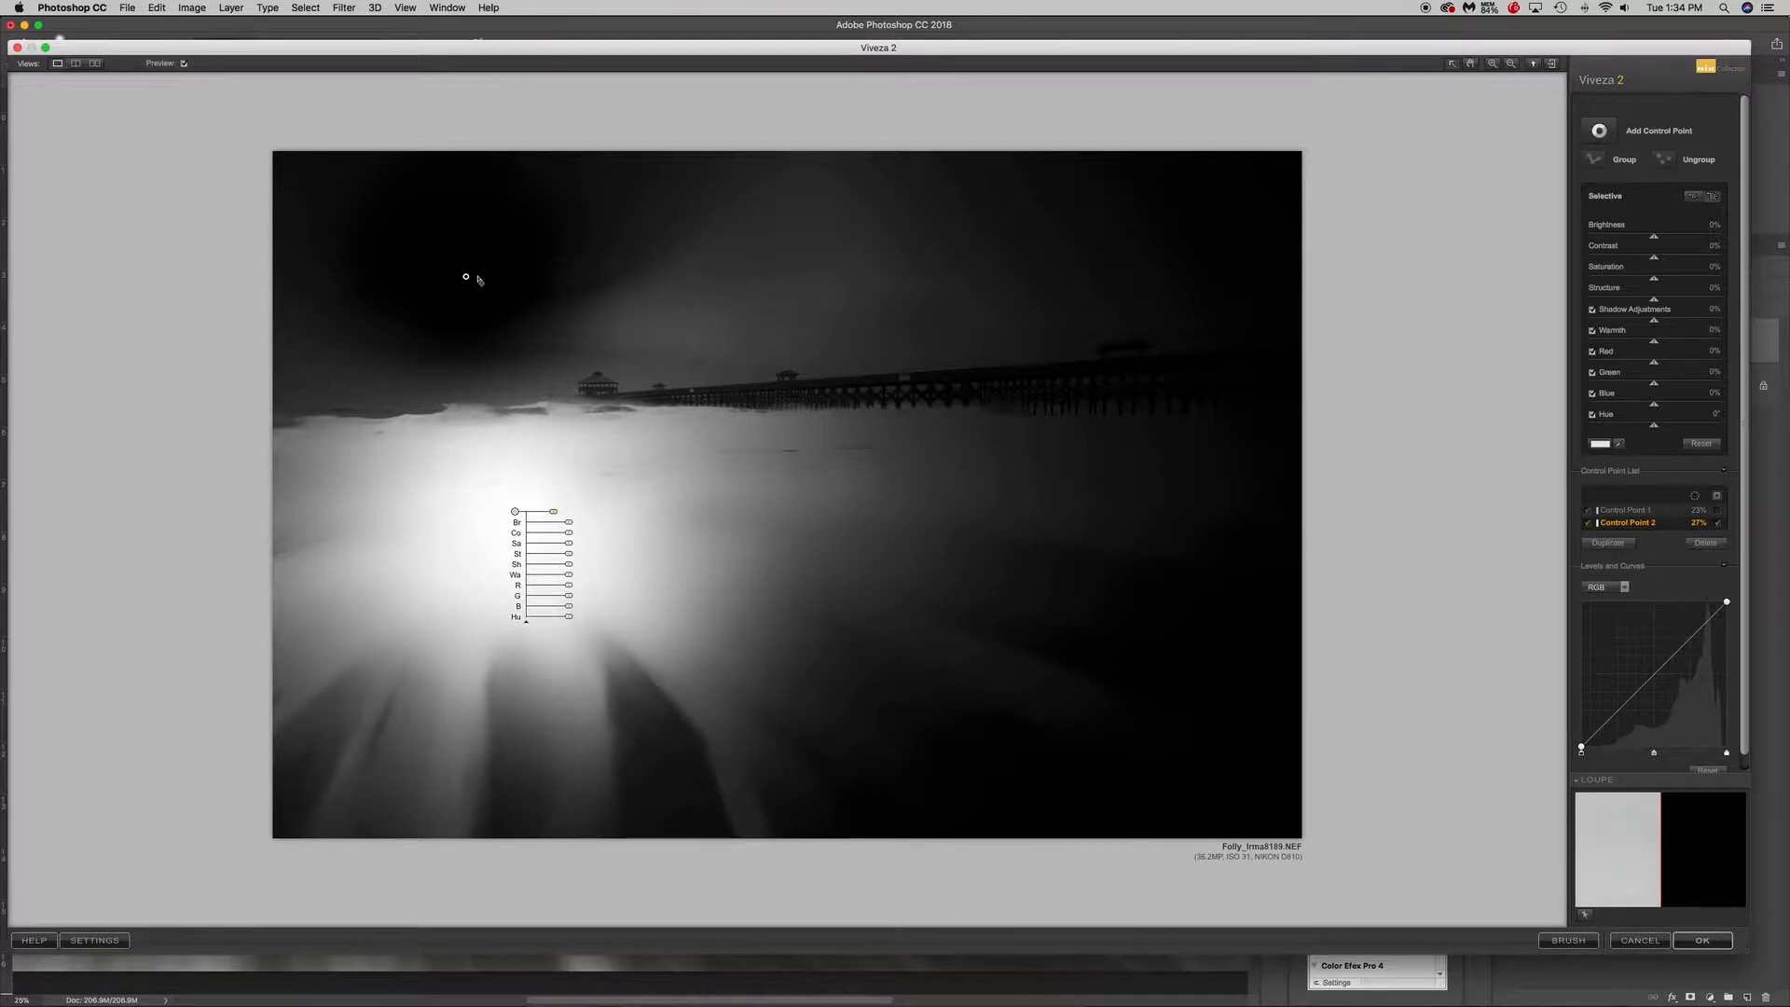
pyautogui.click(1717, 511)
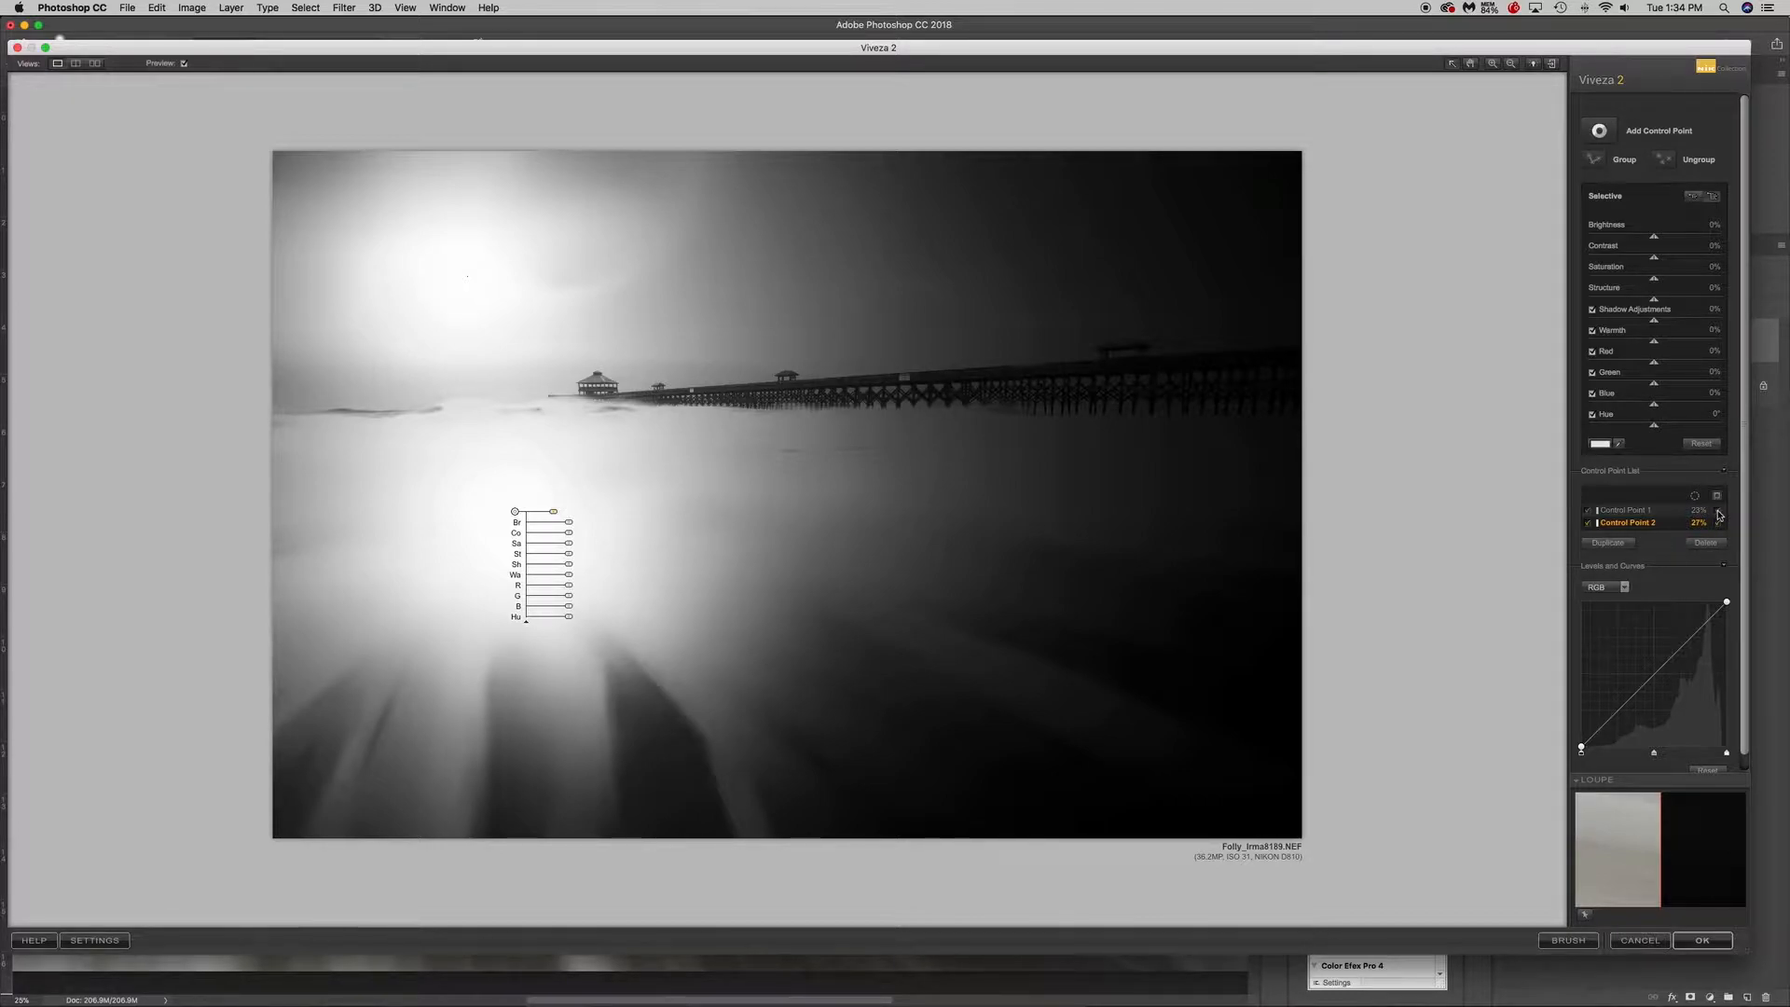
pyautogui.click(1718, 512)
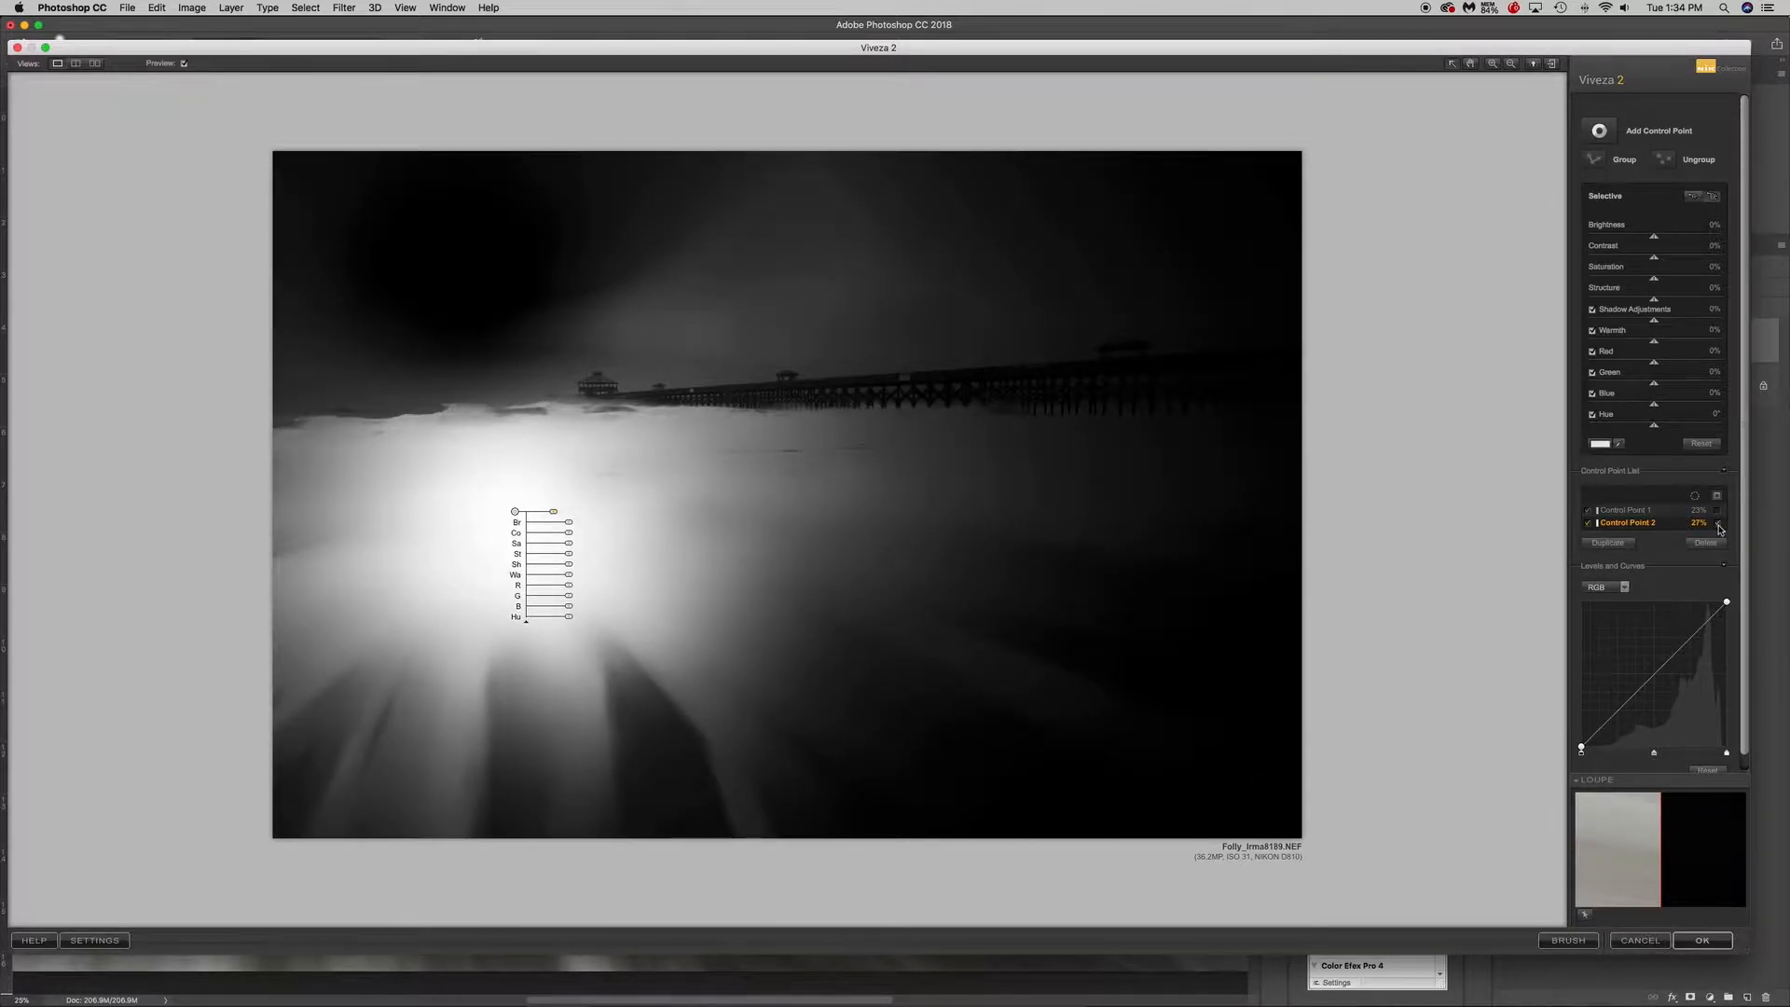
pyautogui.click(1718, 523)
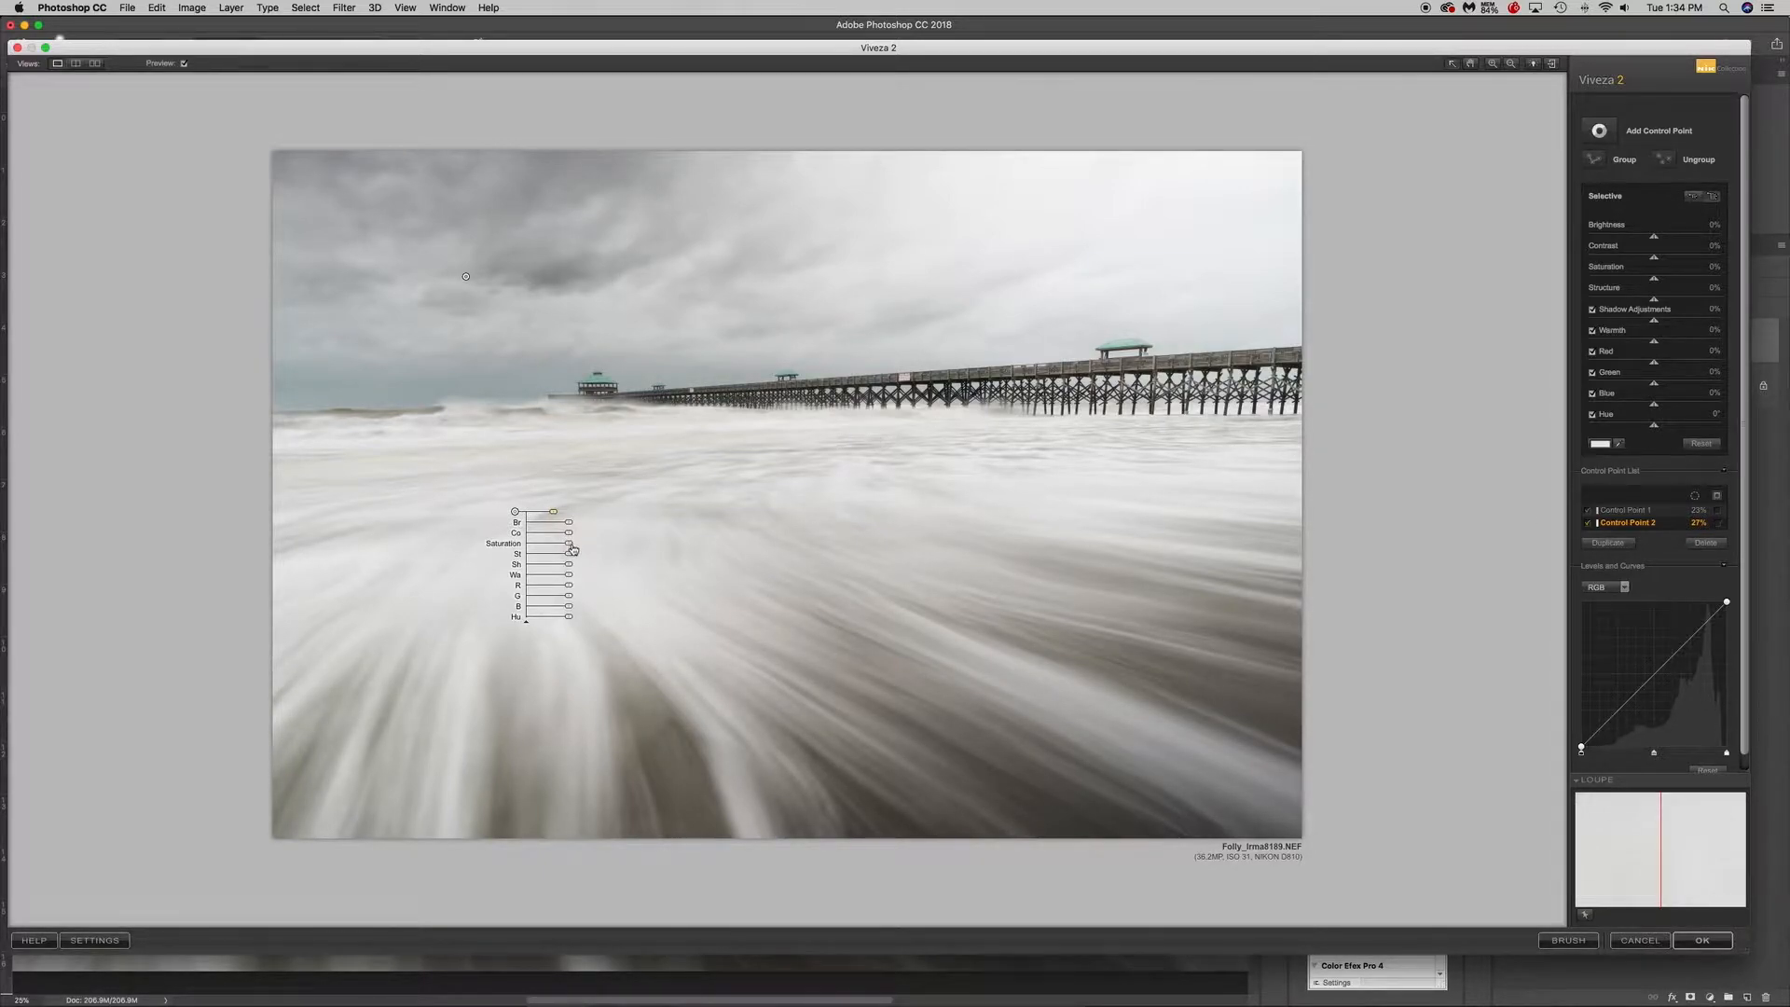
# Try strong Structure values on the water control point, then settle on about 28%.
pyautogui.moveTo(569, 556); pyautogui.dragTo(598, 558)
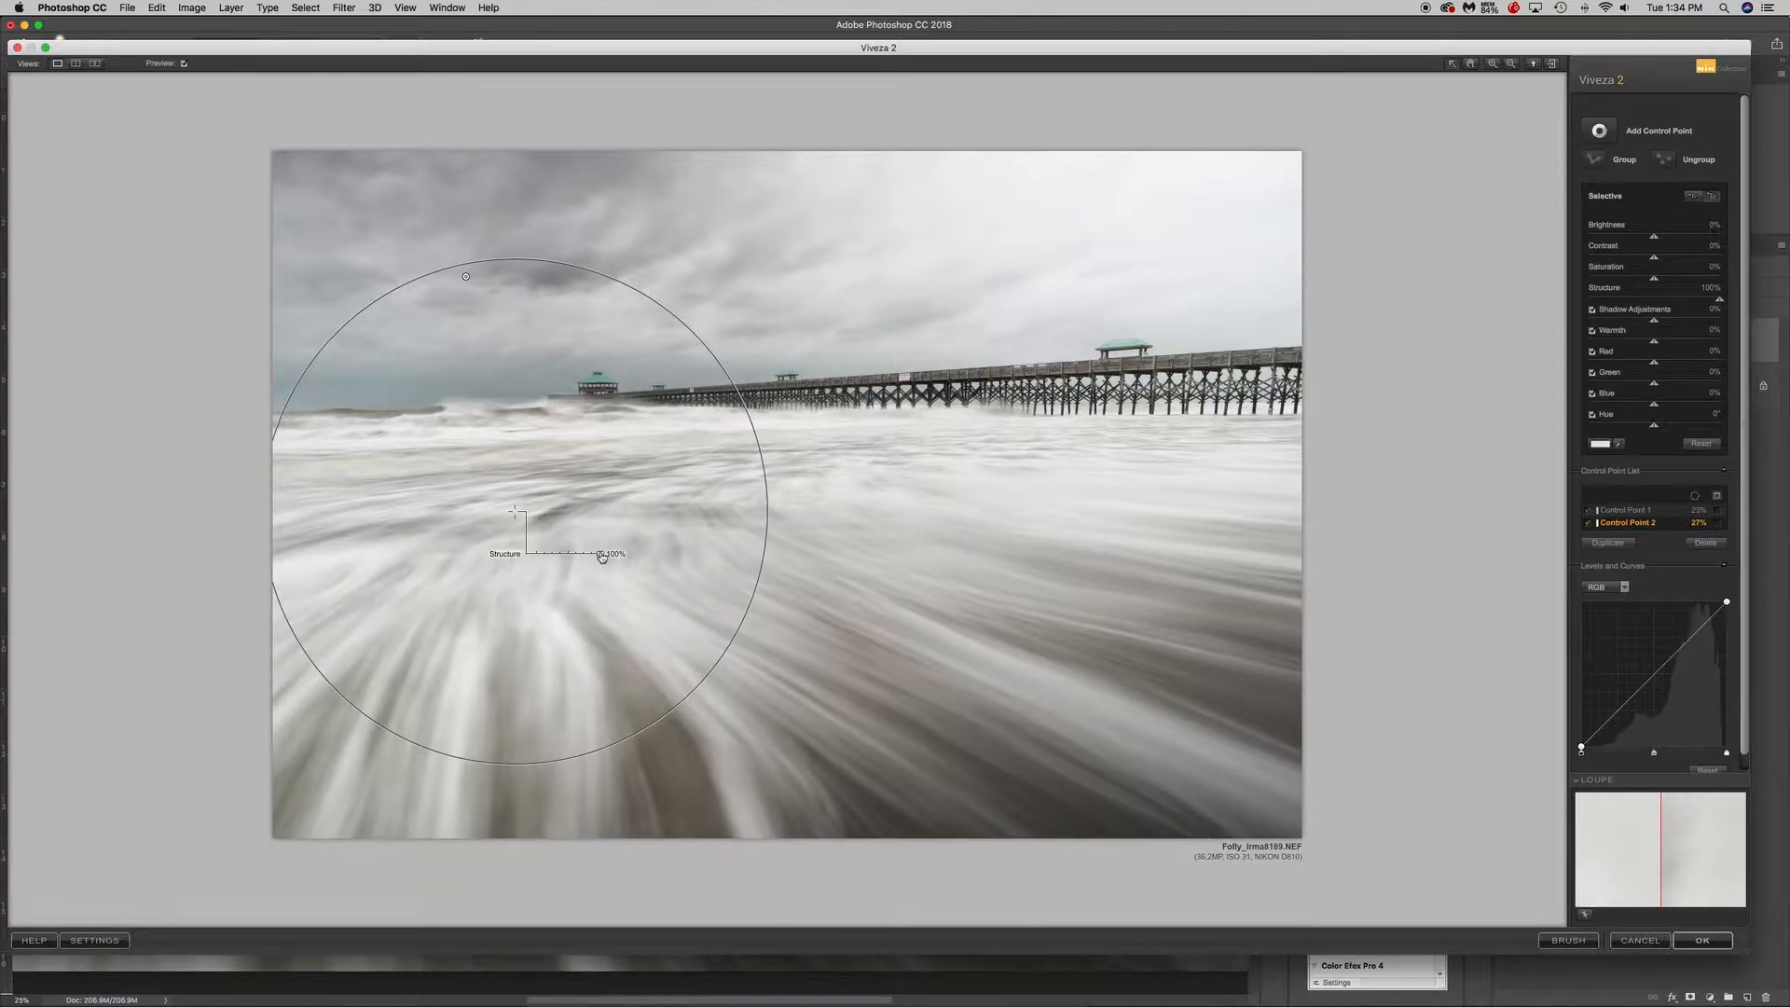
pyautogui.moveTo(596, 556); pyautogui.dragTo(596, 555)
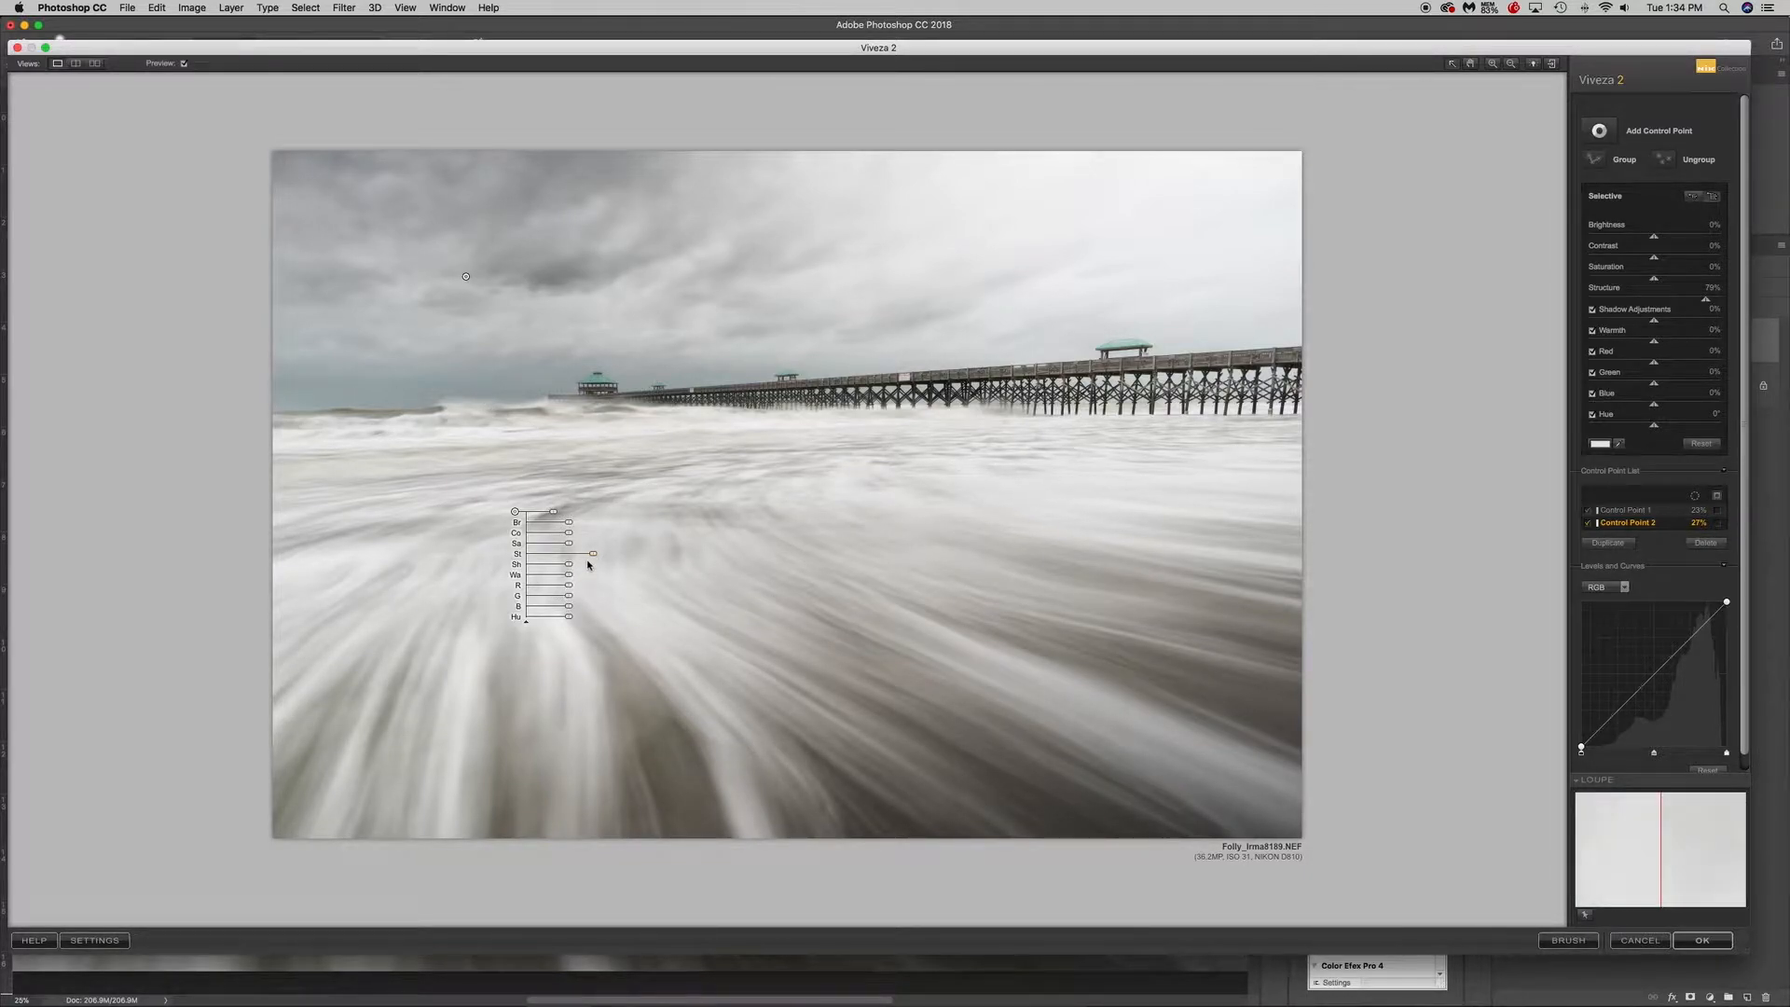
pyautogui.moveTo(594, 557)
pyautogui.mouseDown()
pyautogui.moveTo(559, 558)
pyautogui.moveTo(590, 558)
pyautogui.mouseUp()
pyautogui.moveTo(591, 558); pyautogui.dragTo(580, 555)
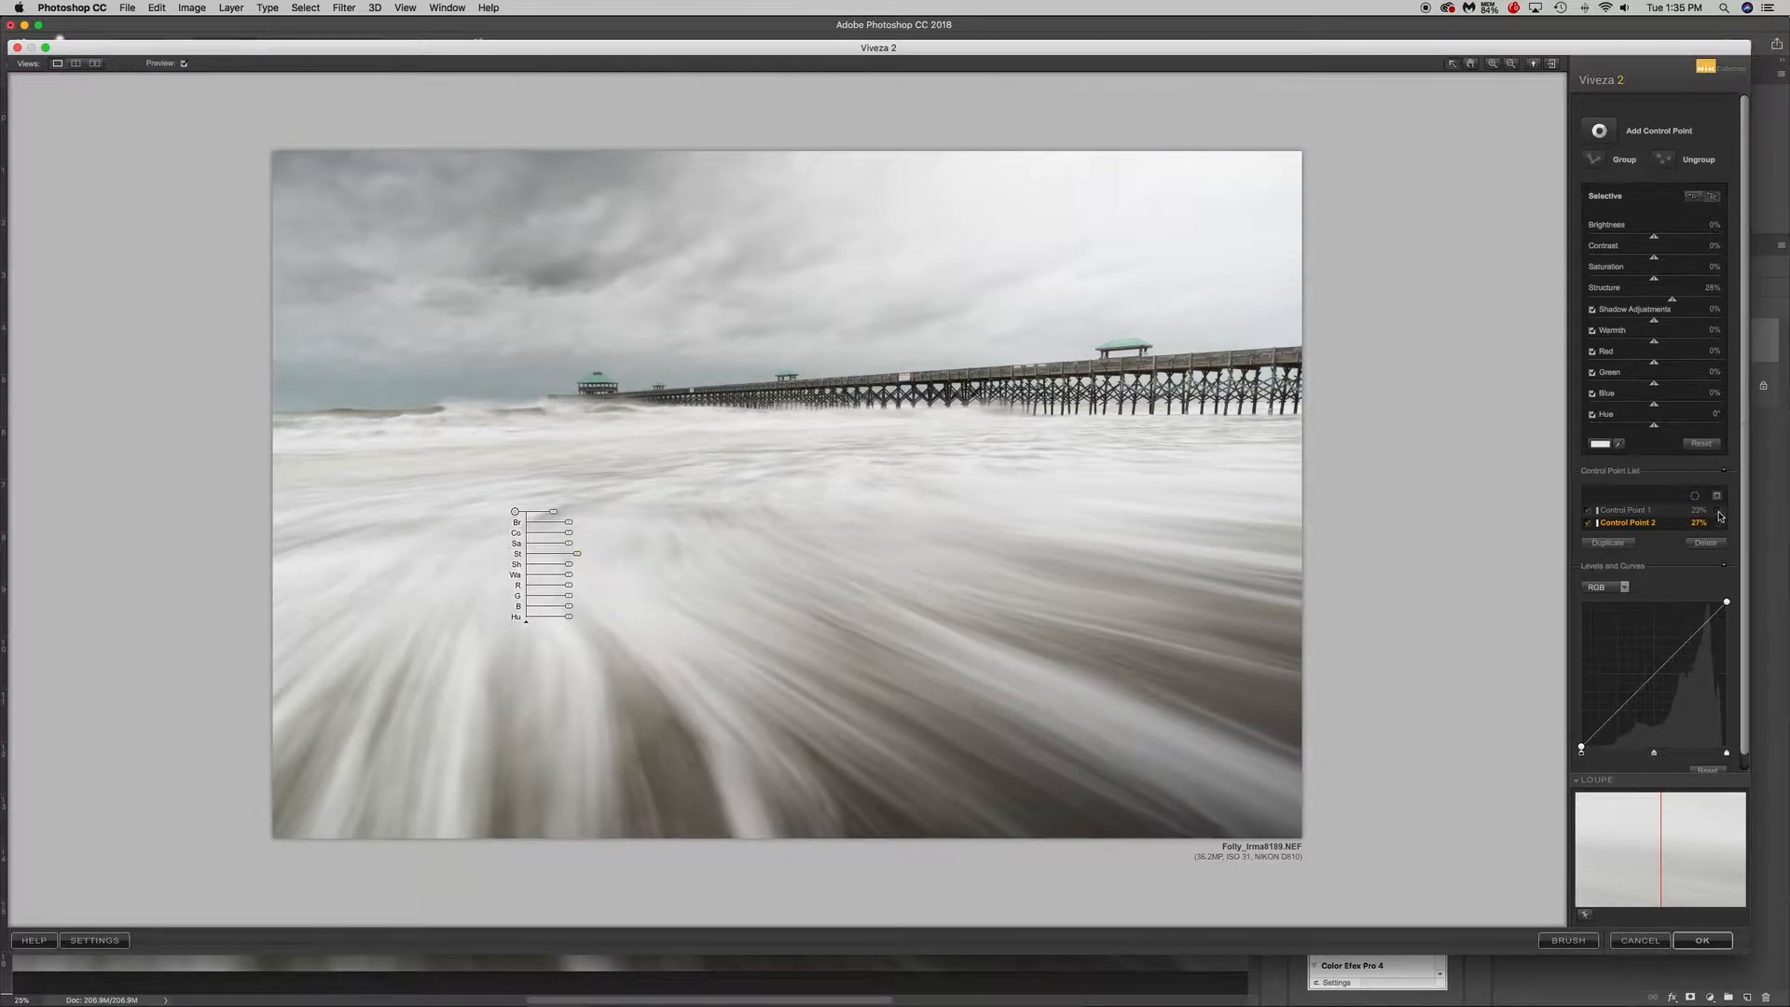
# Compare the sky and water control points' masks again, separately and combined, and return to the normal photo view.
pyautogui.click(1720, 523)
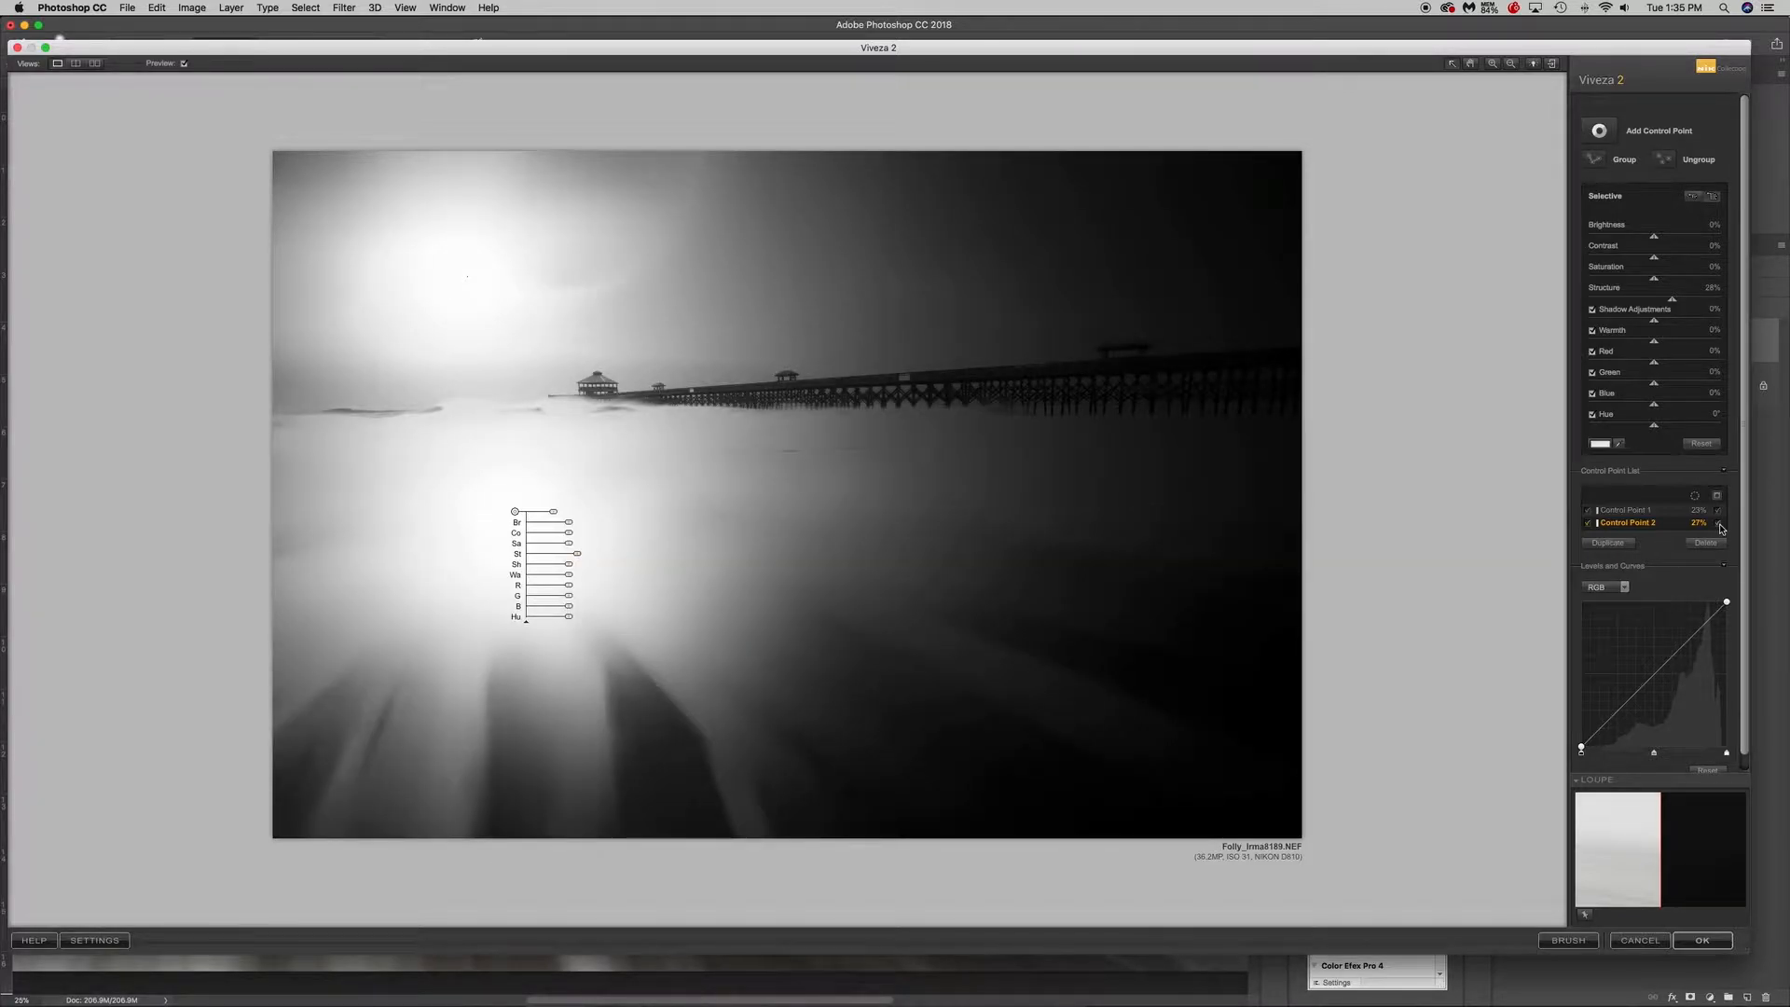
pyautogui.click(1718, 512)
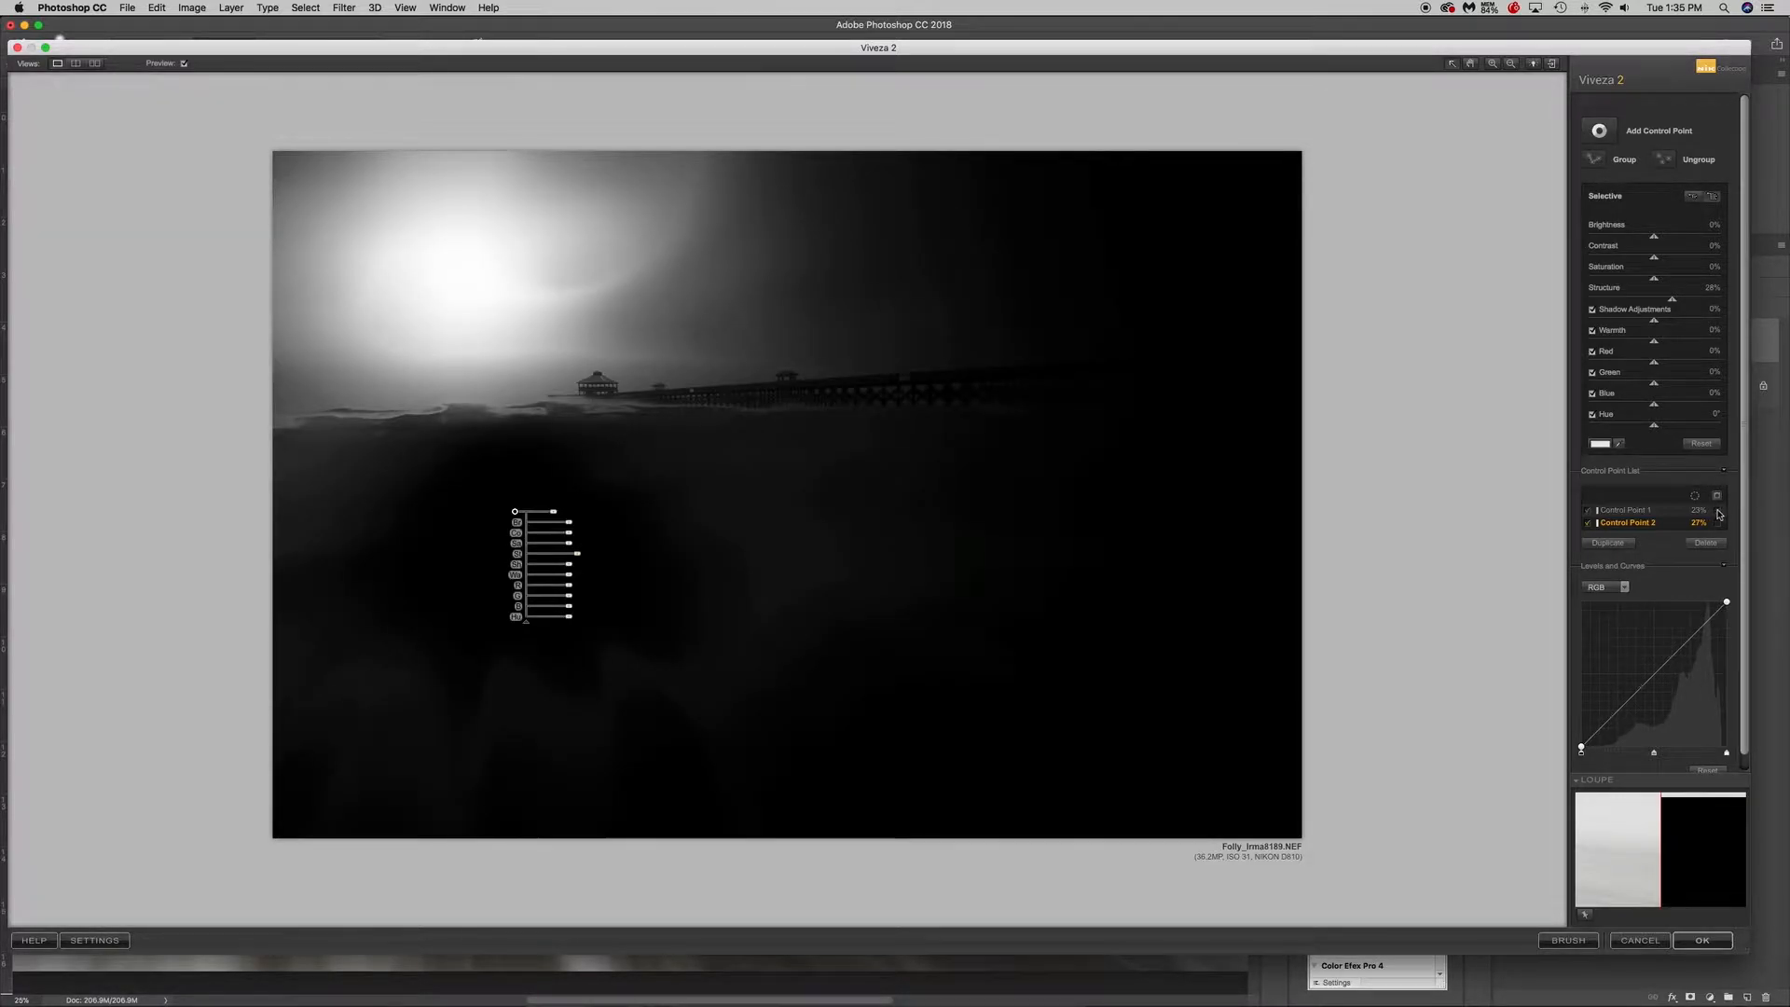
pyautogui.click(1719, 512)
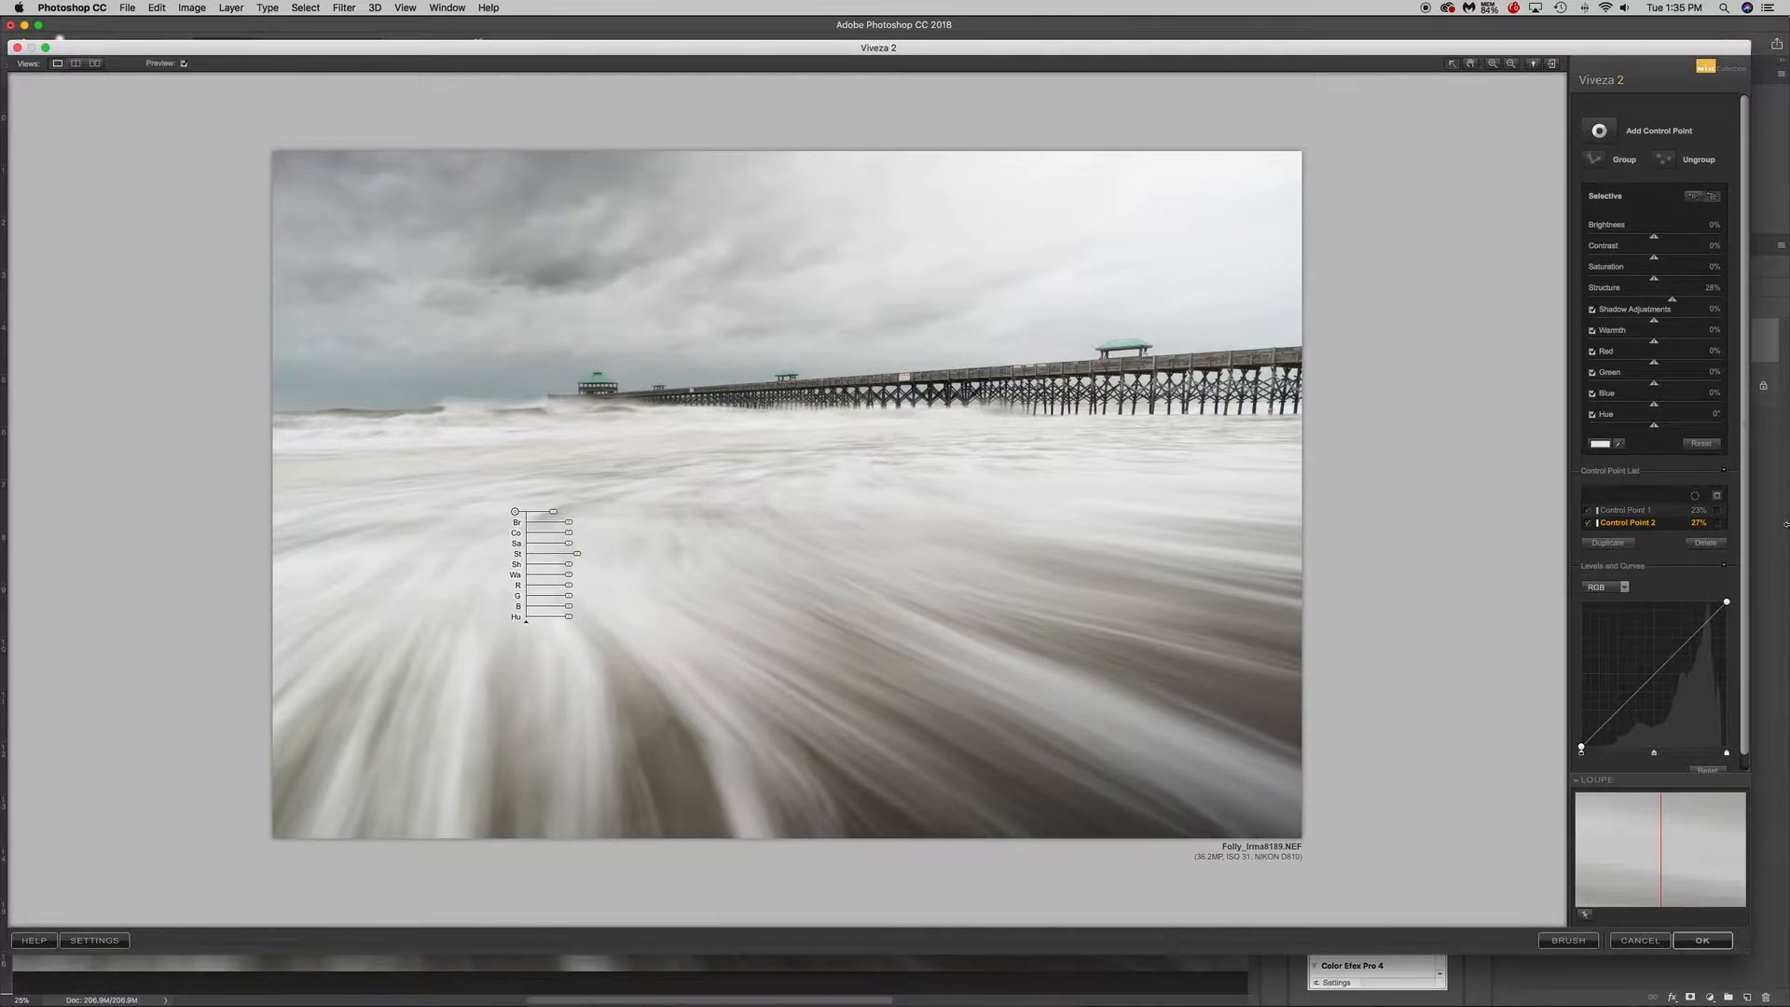
pyautogui.click(1718, 523)
pyautogui.click(1719, 525)
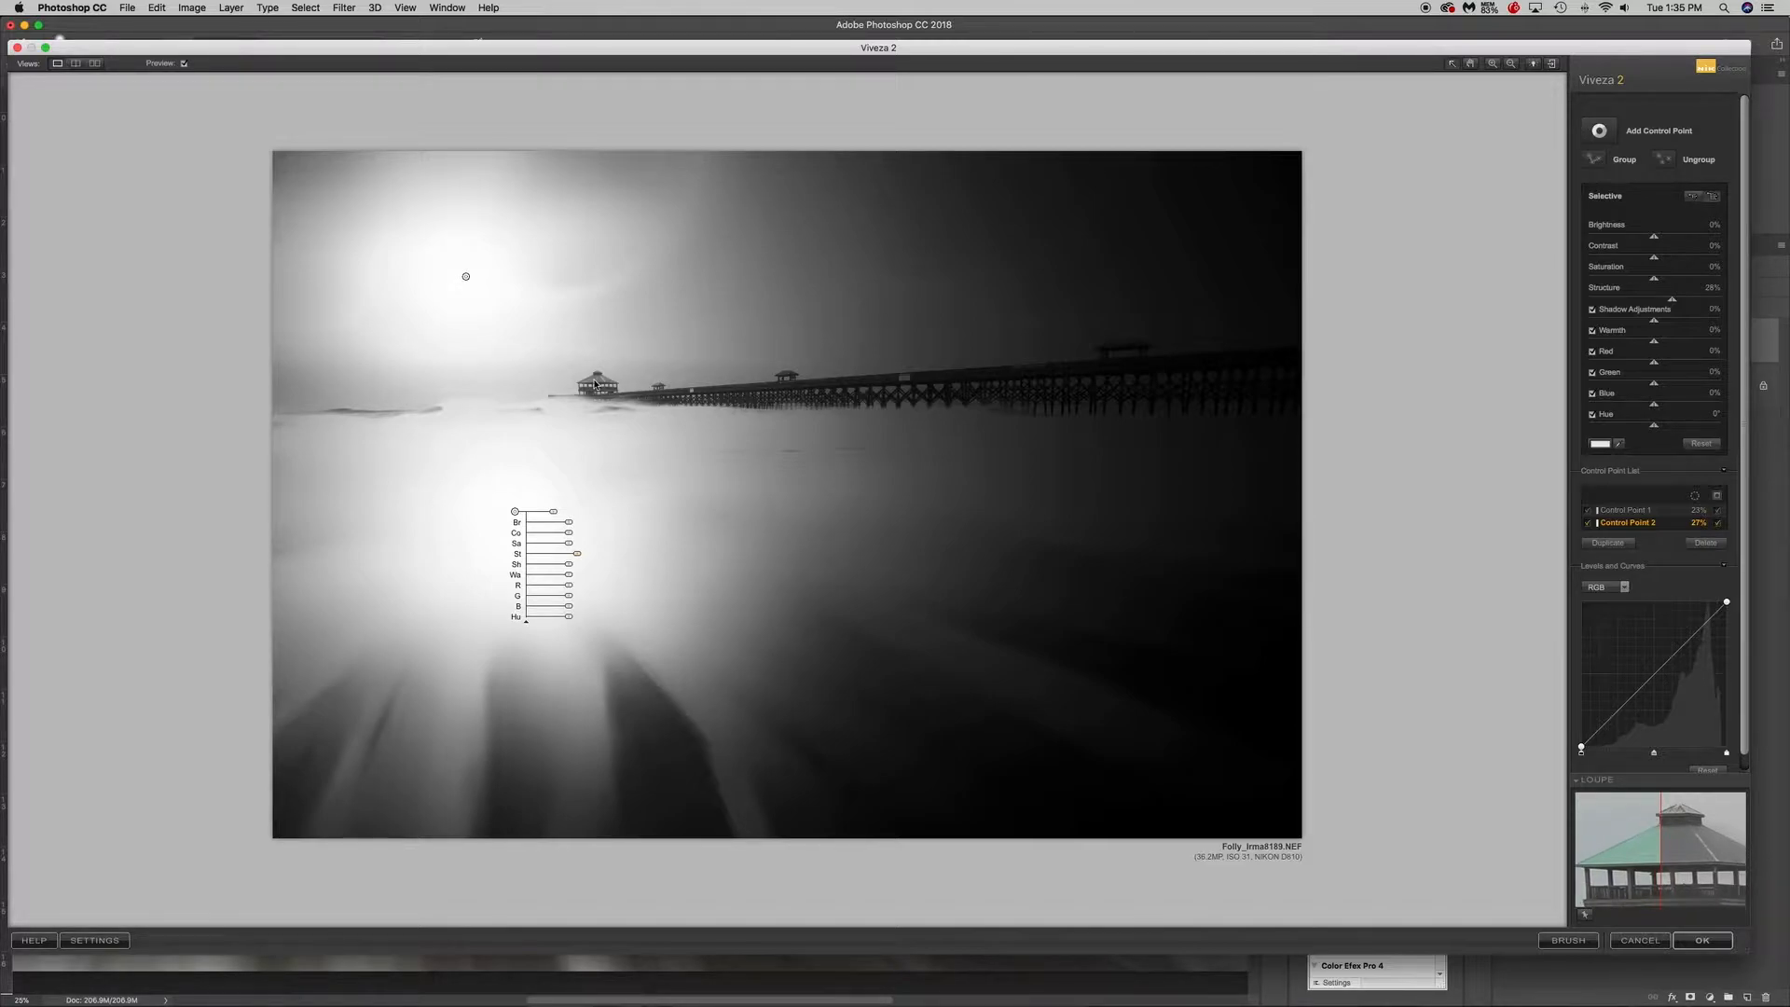
pyautogui.click(1718, 511)
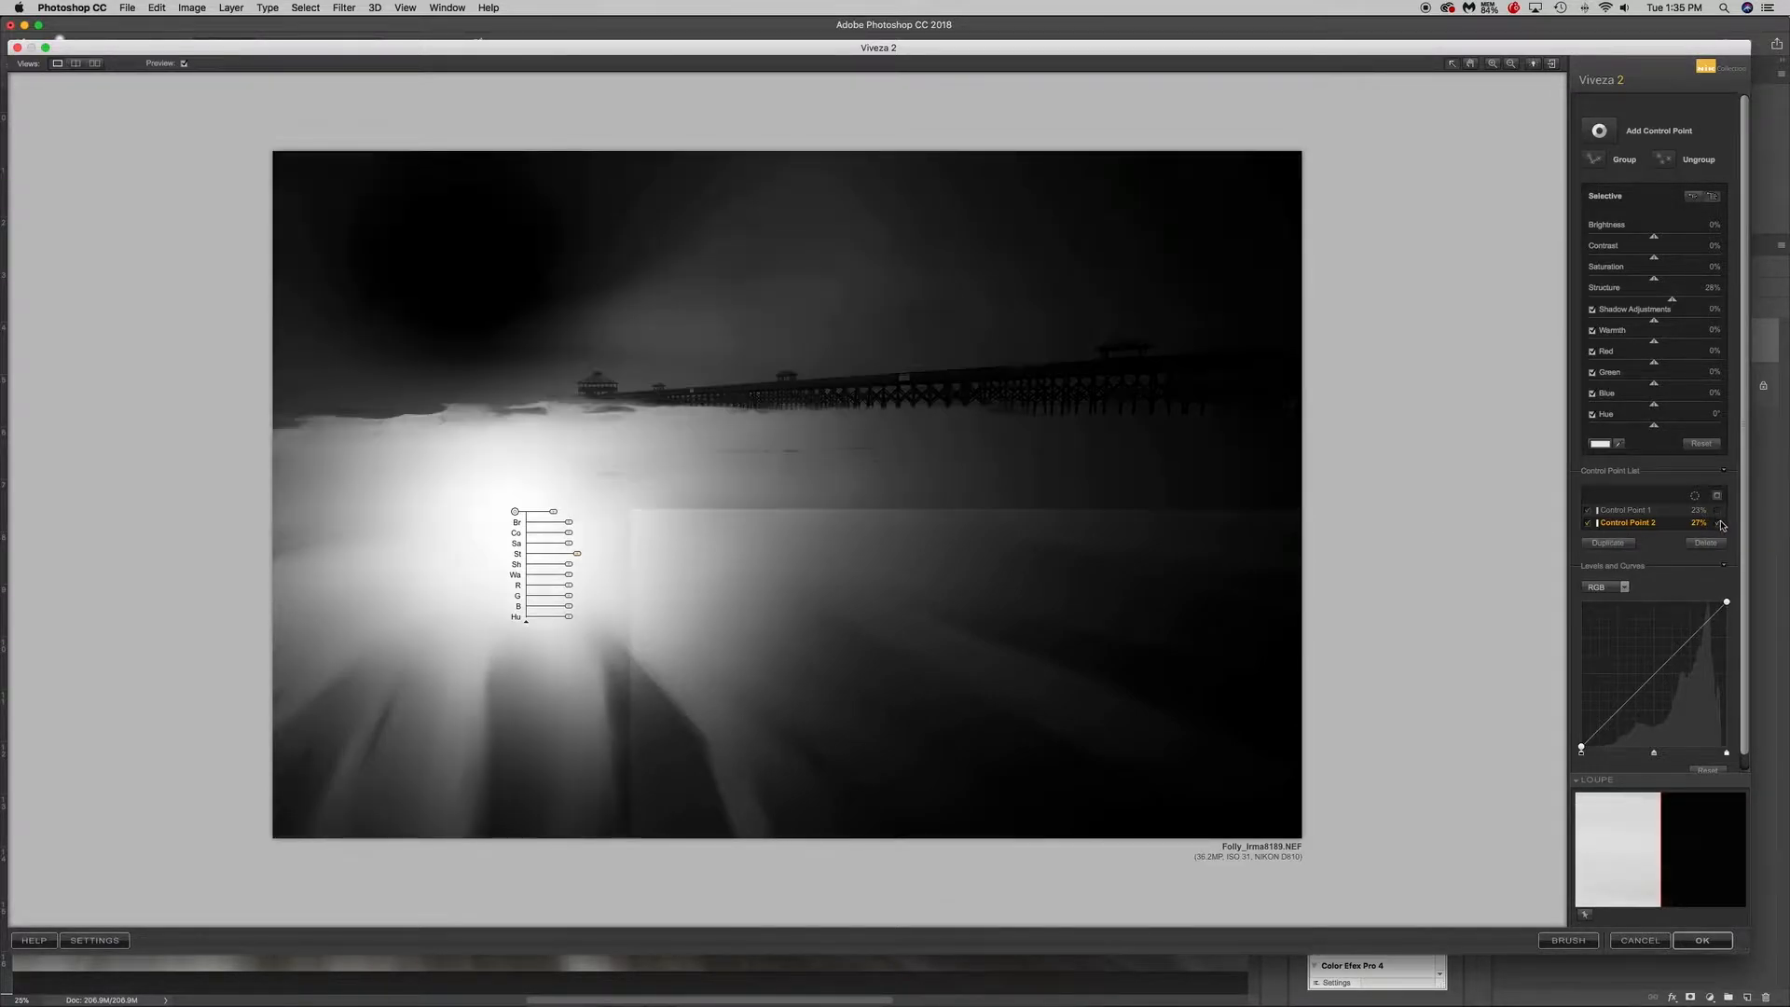
pyautogui.click(1721, 524)
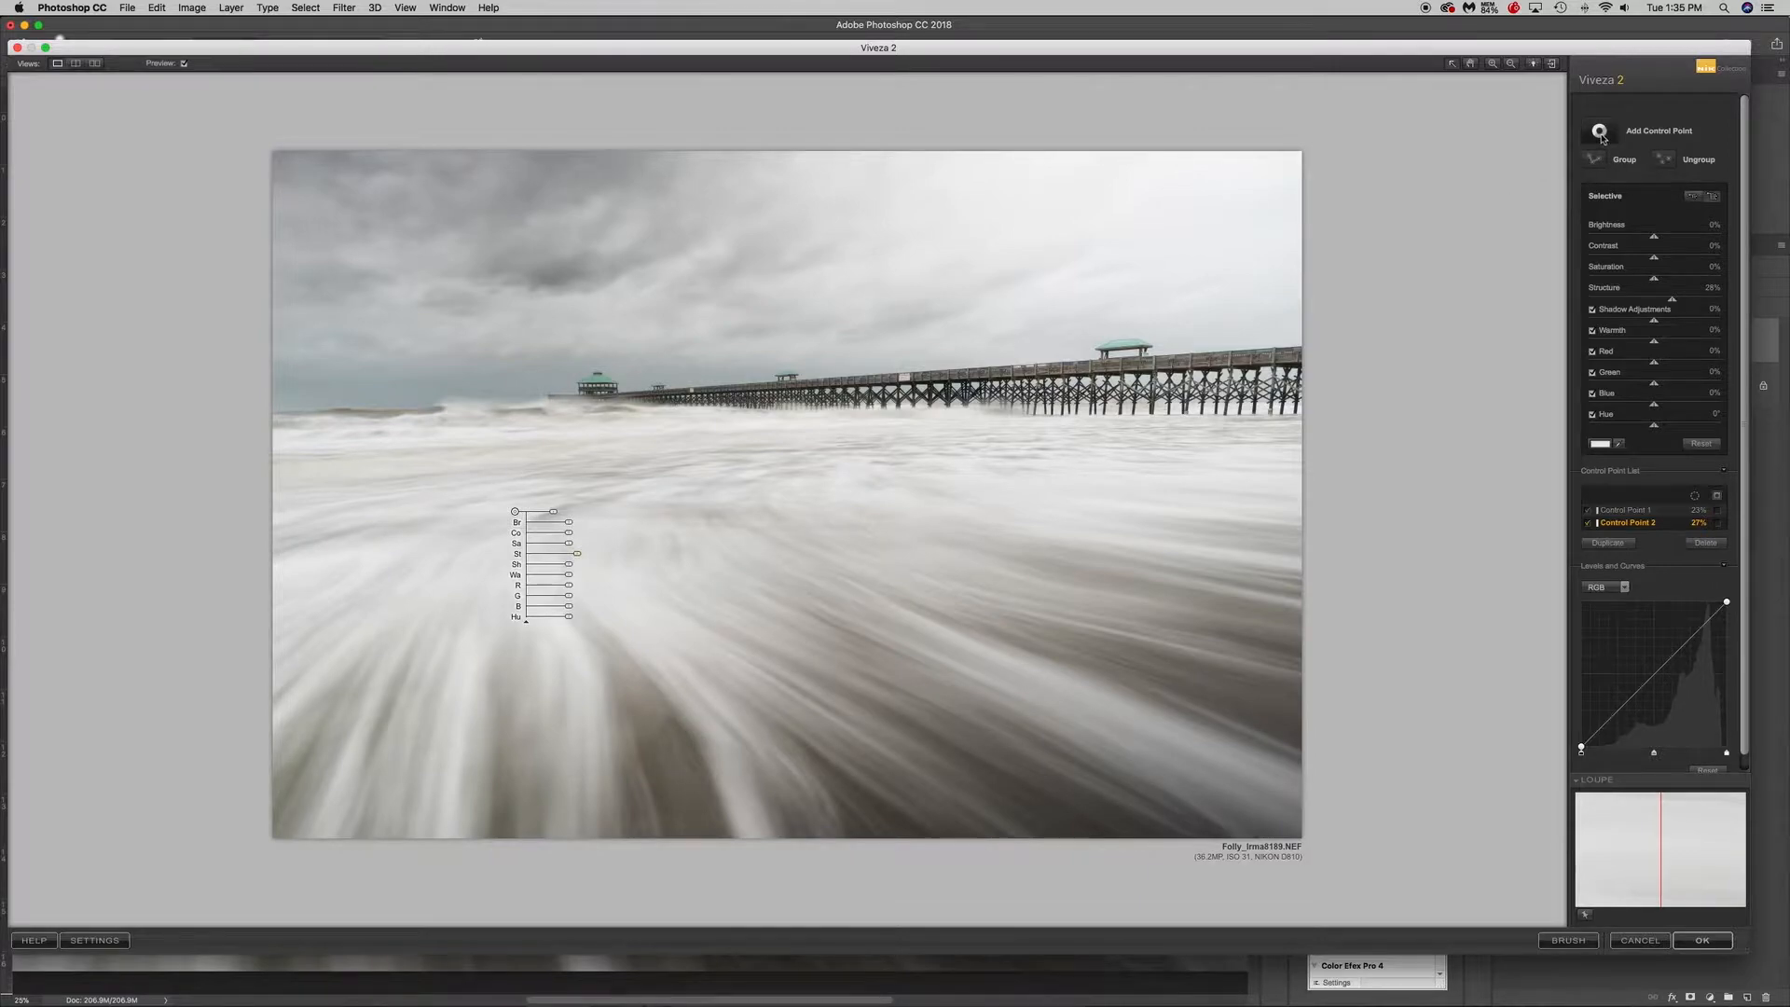
# Add a third control point on the green-roofed pavilion at the pier's far end and set its size to 3%.
pyautogui.click(1599, 133)
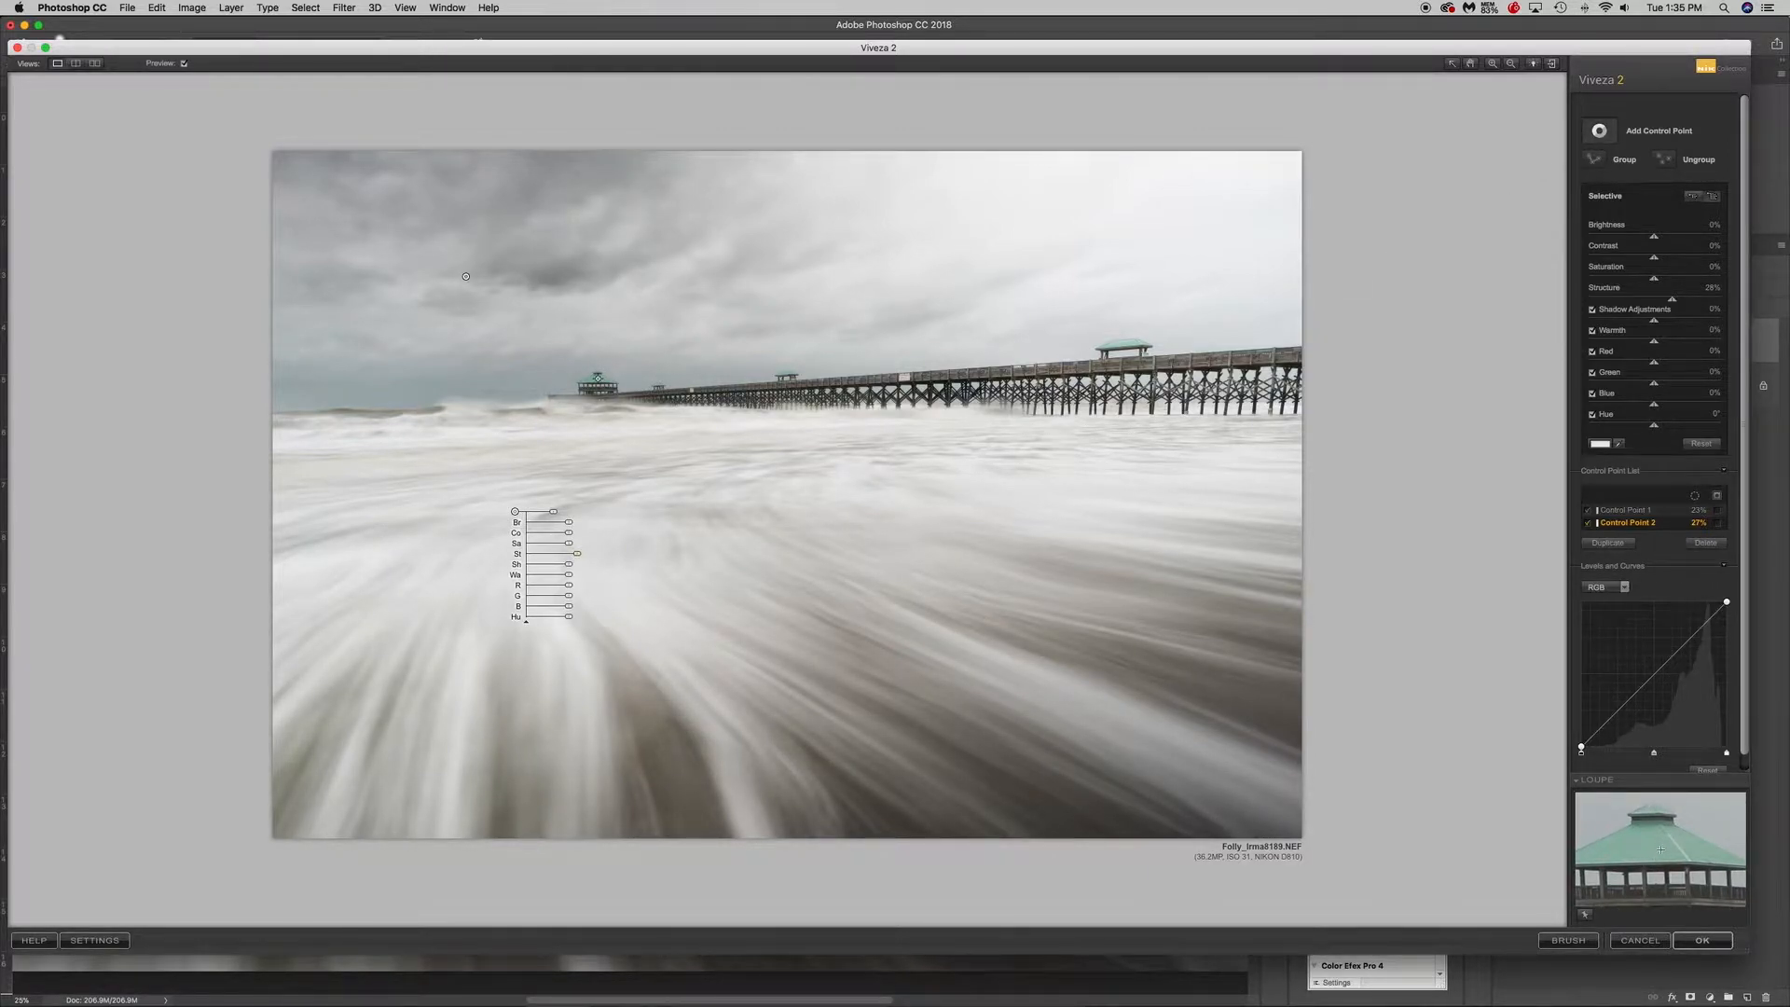
pyautogui.click(599, 381)
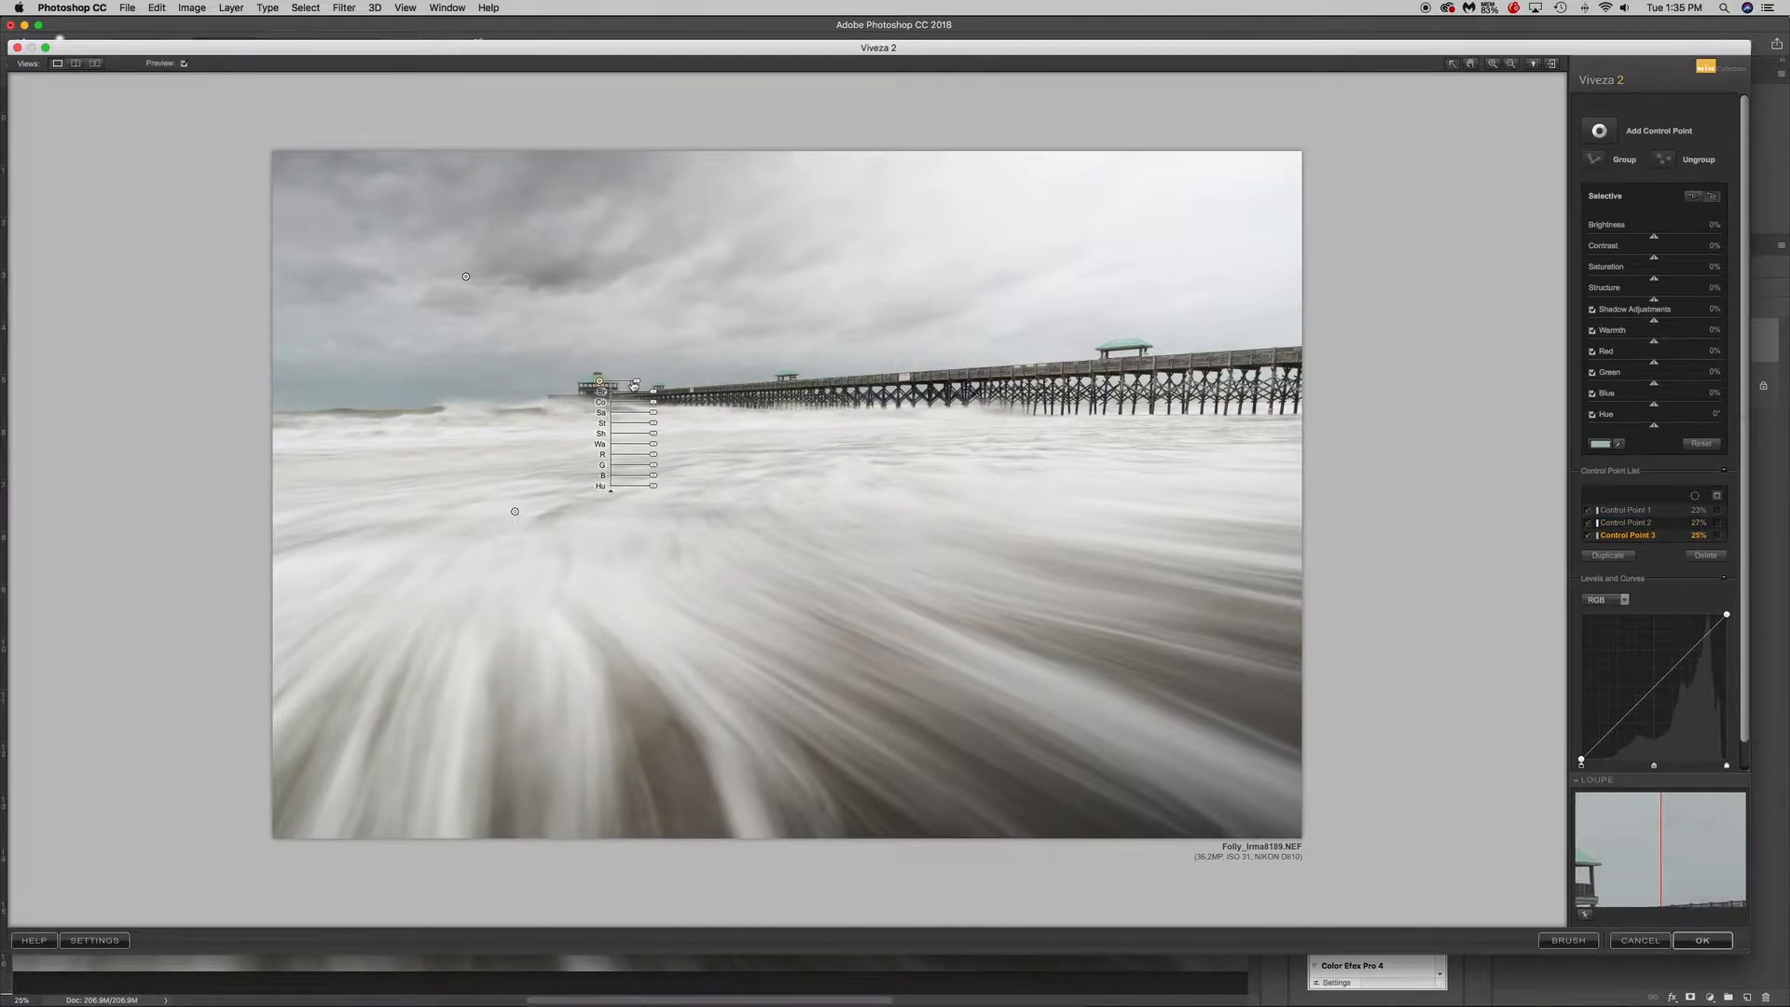
pyautogui.moveTo(636, 384)
pyautogui.mouseDown()
pyautogui.moveTo(709, 383)
pyautogui.moveTo(623, 383)
pyautogui.mouseUp()
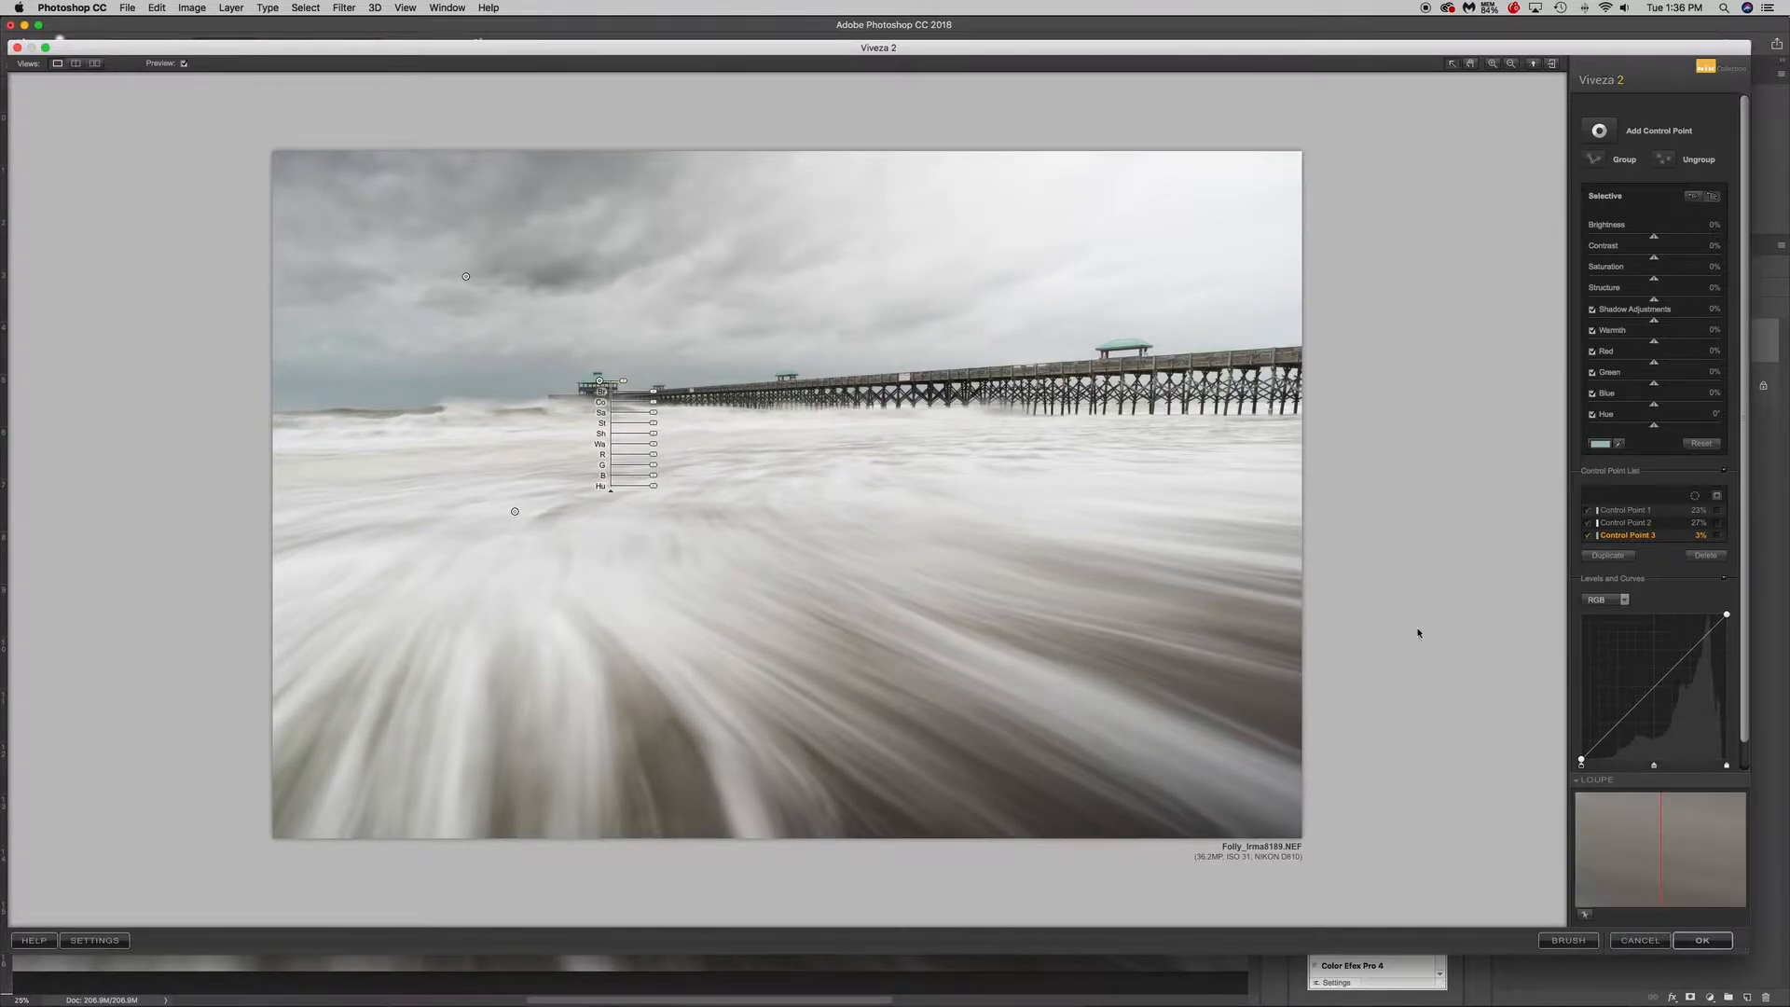
# Examine the pavilion control point's mask alone, then the sky and water masks together, and return to the normal photo view.
pyautogui.click(1719, 537)
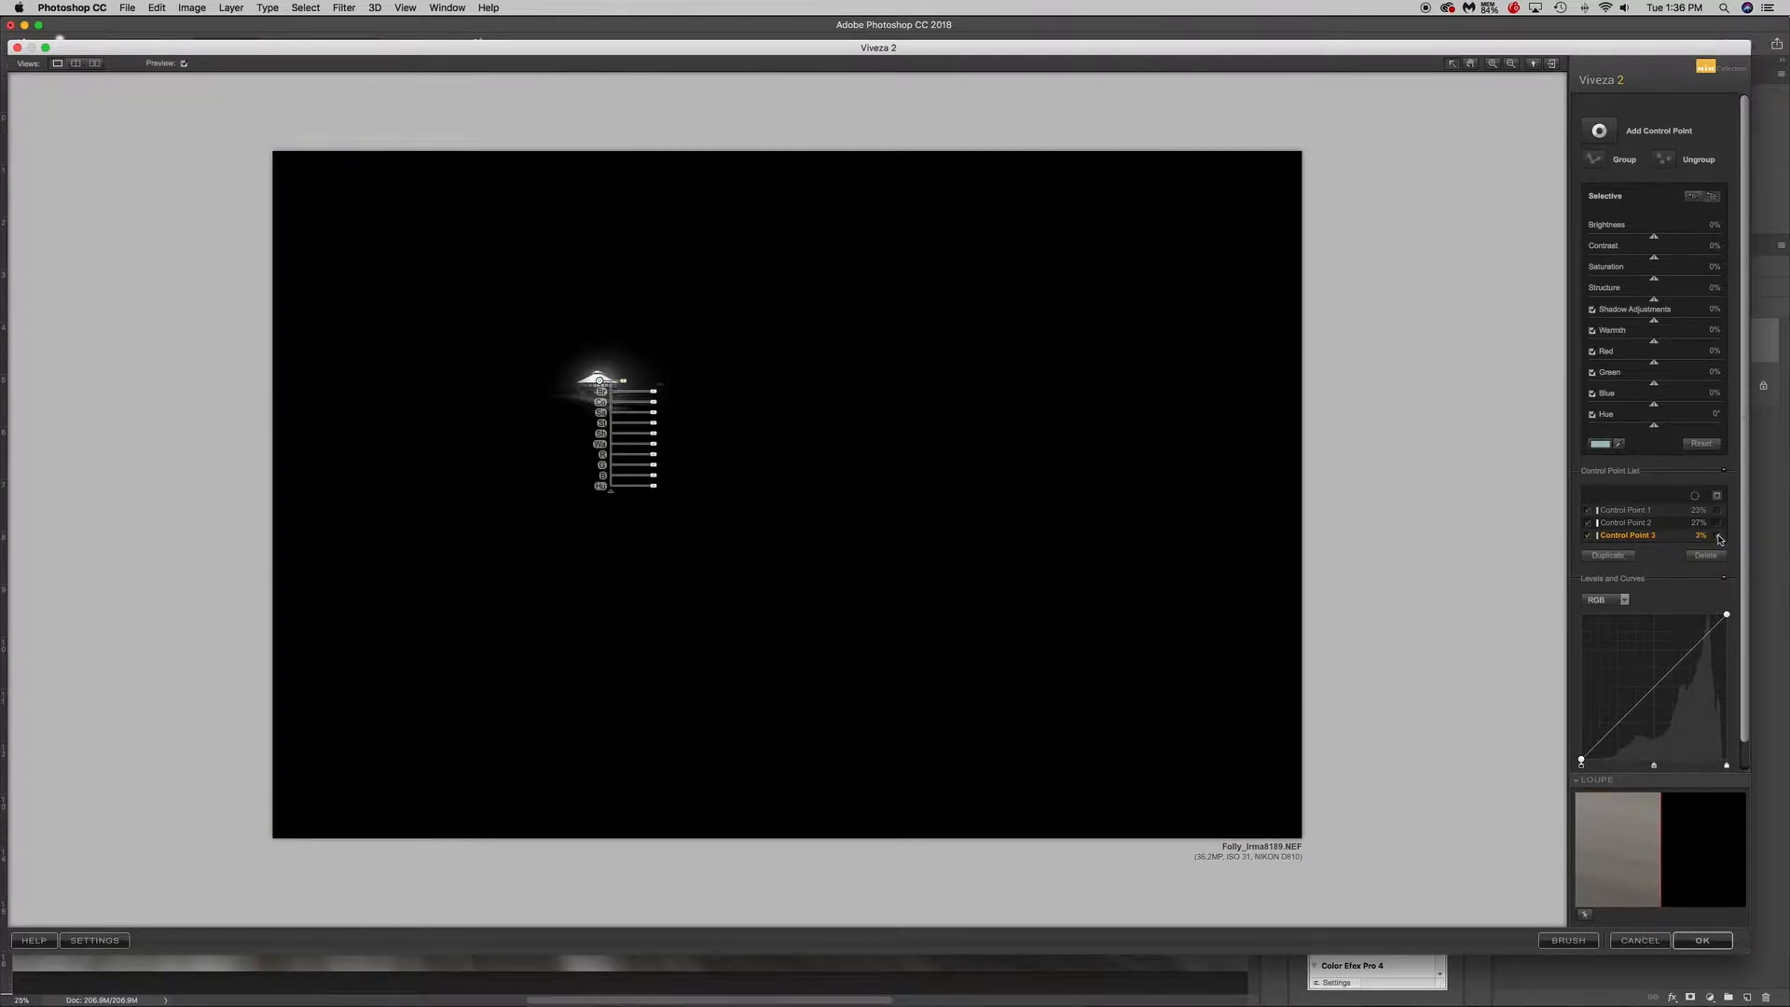
pyautogui.click(1720, 538)
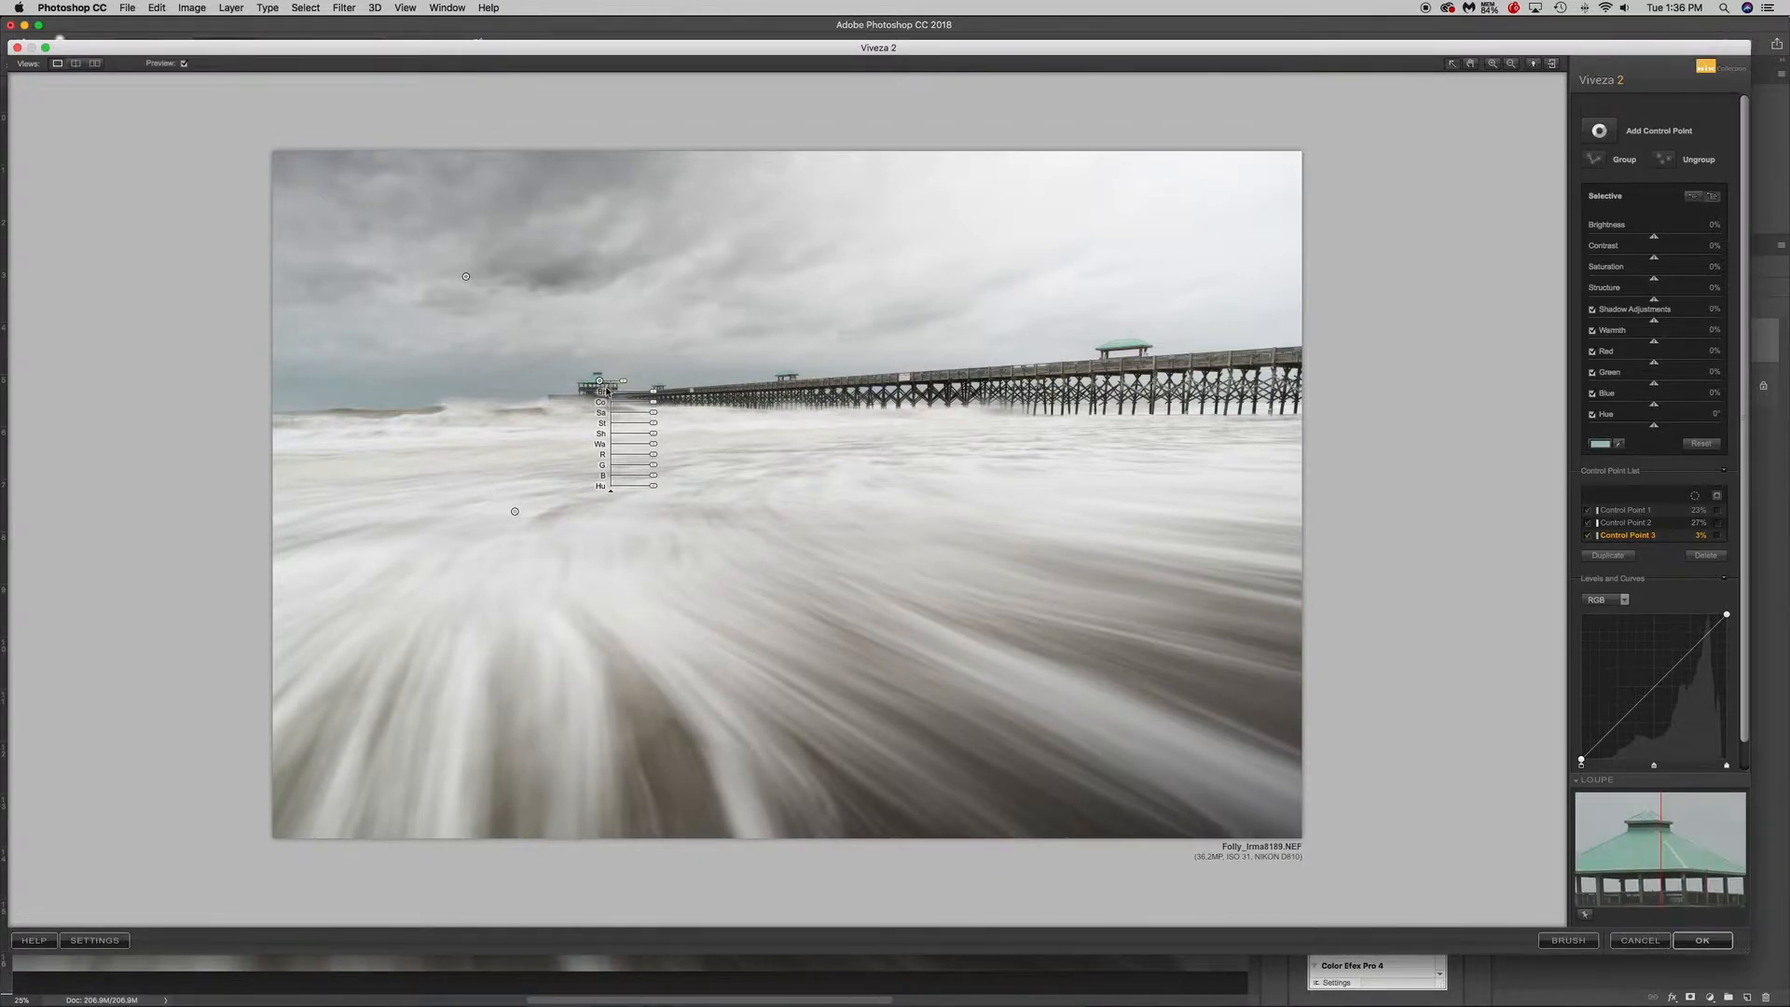
pyautogui.click(1718, 511)
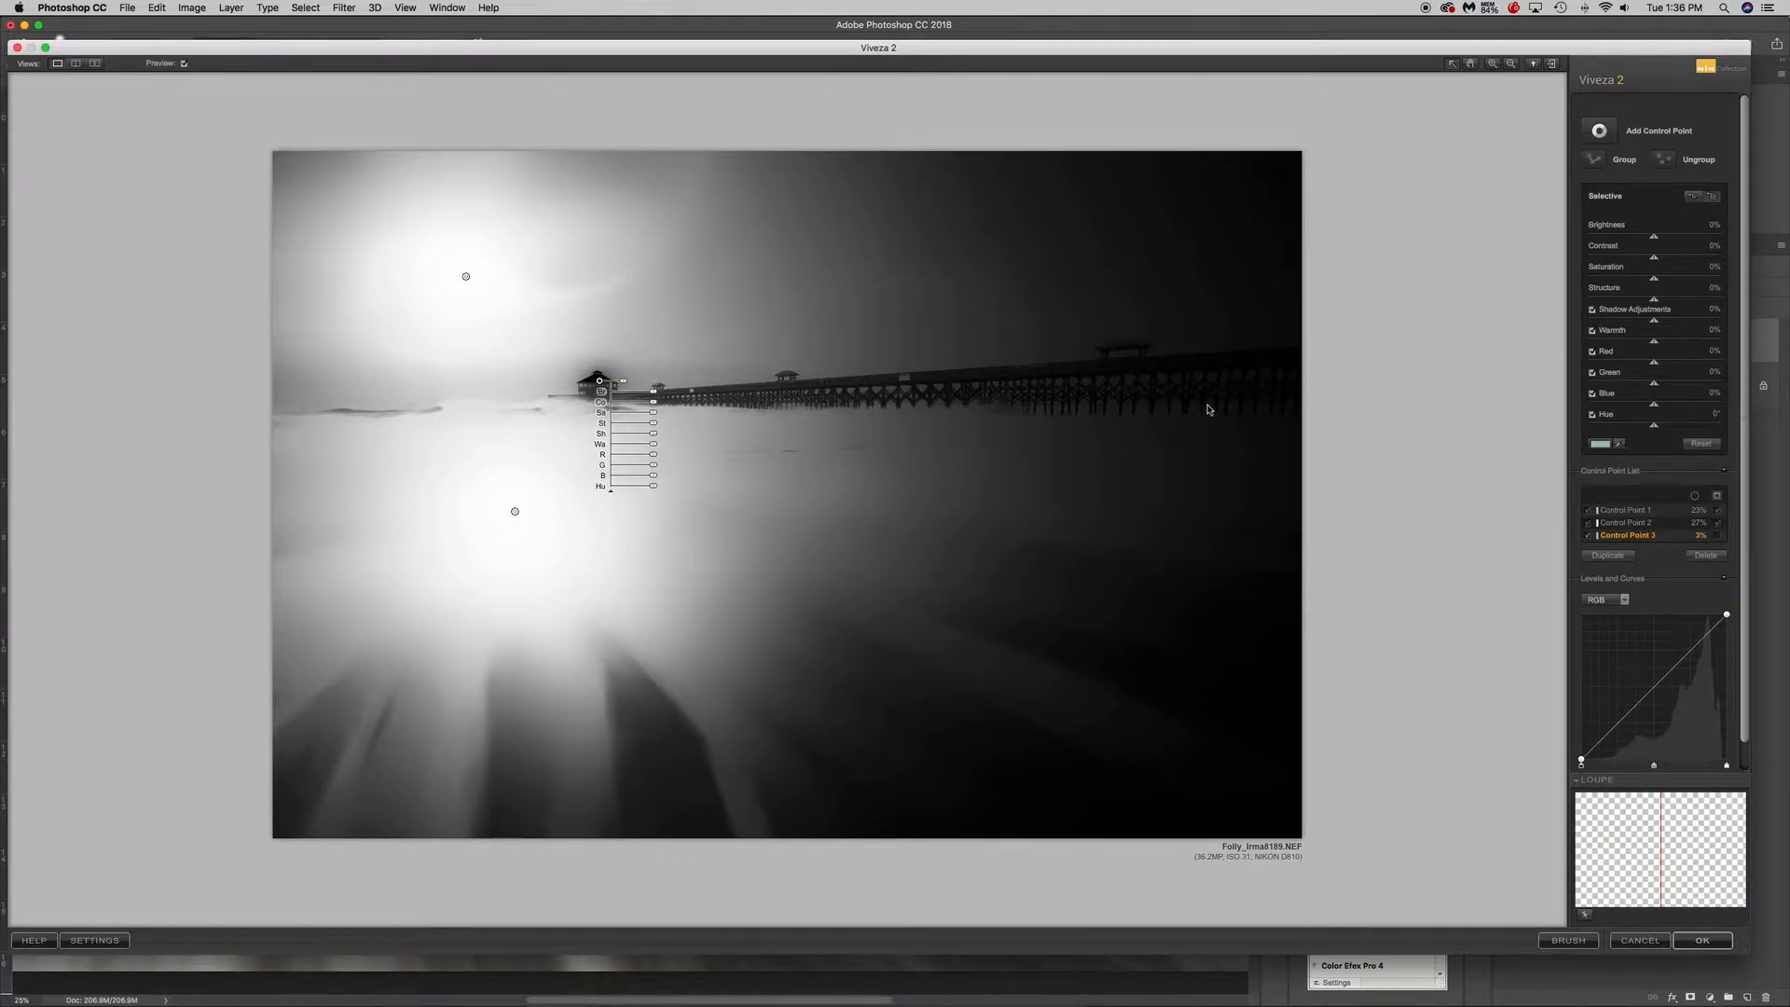
pyautogui.click(1718, 512)
pyautogui.click(1718, 513)
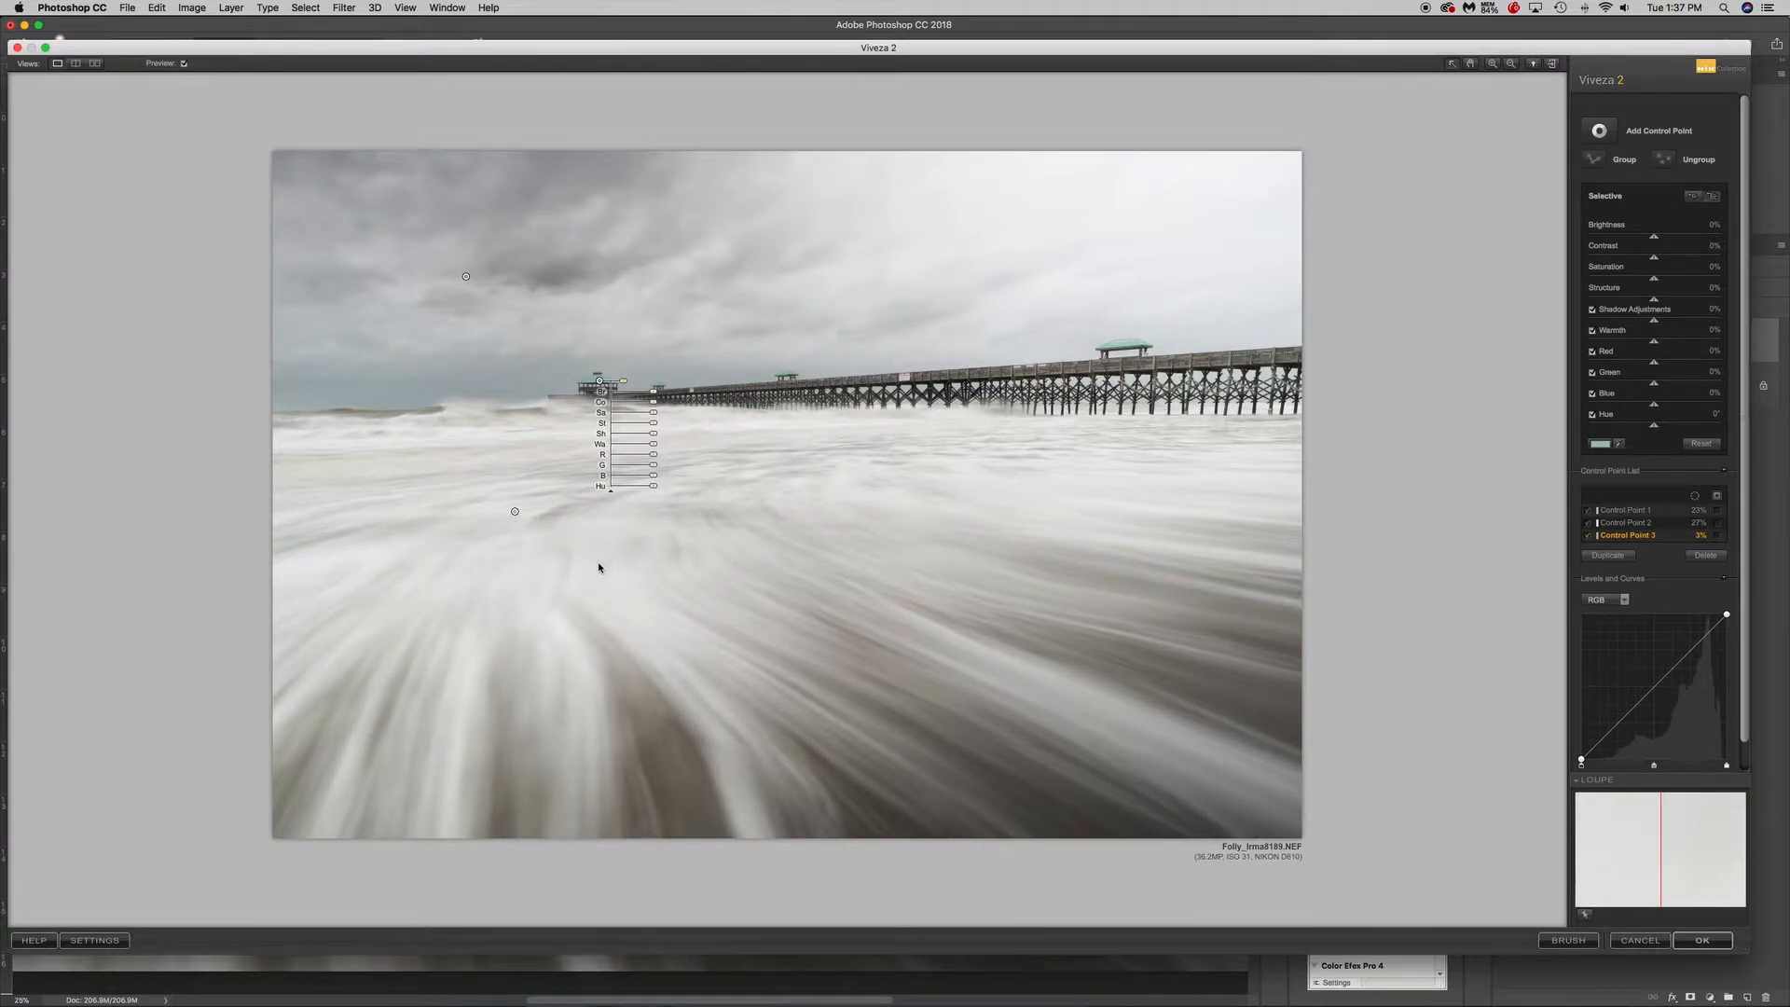
# Place two duplicates of the water control point in a row across the white water to its right.
pyautogui.click(515, 513)
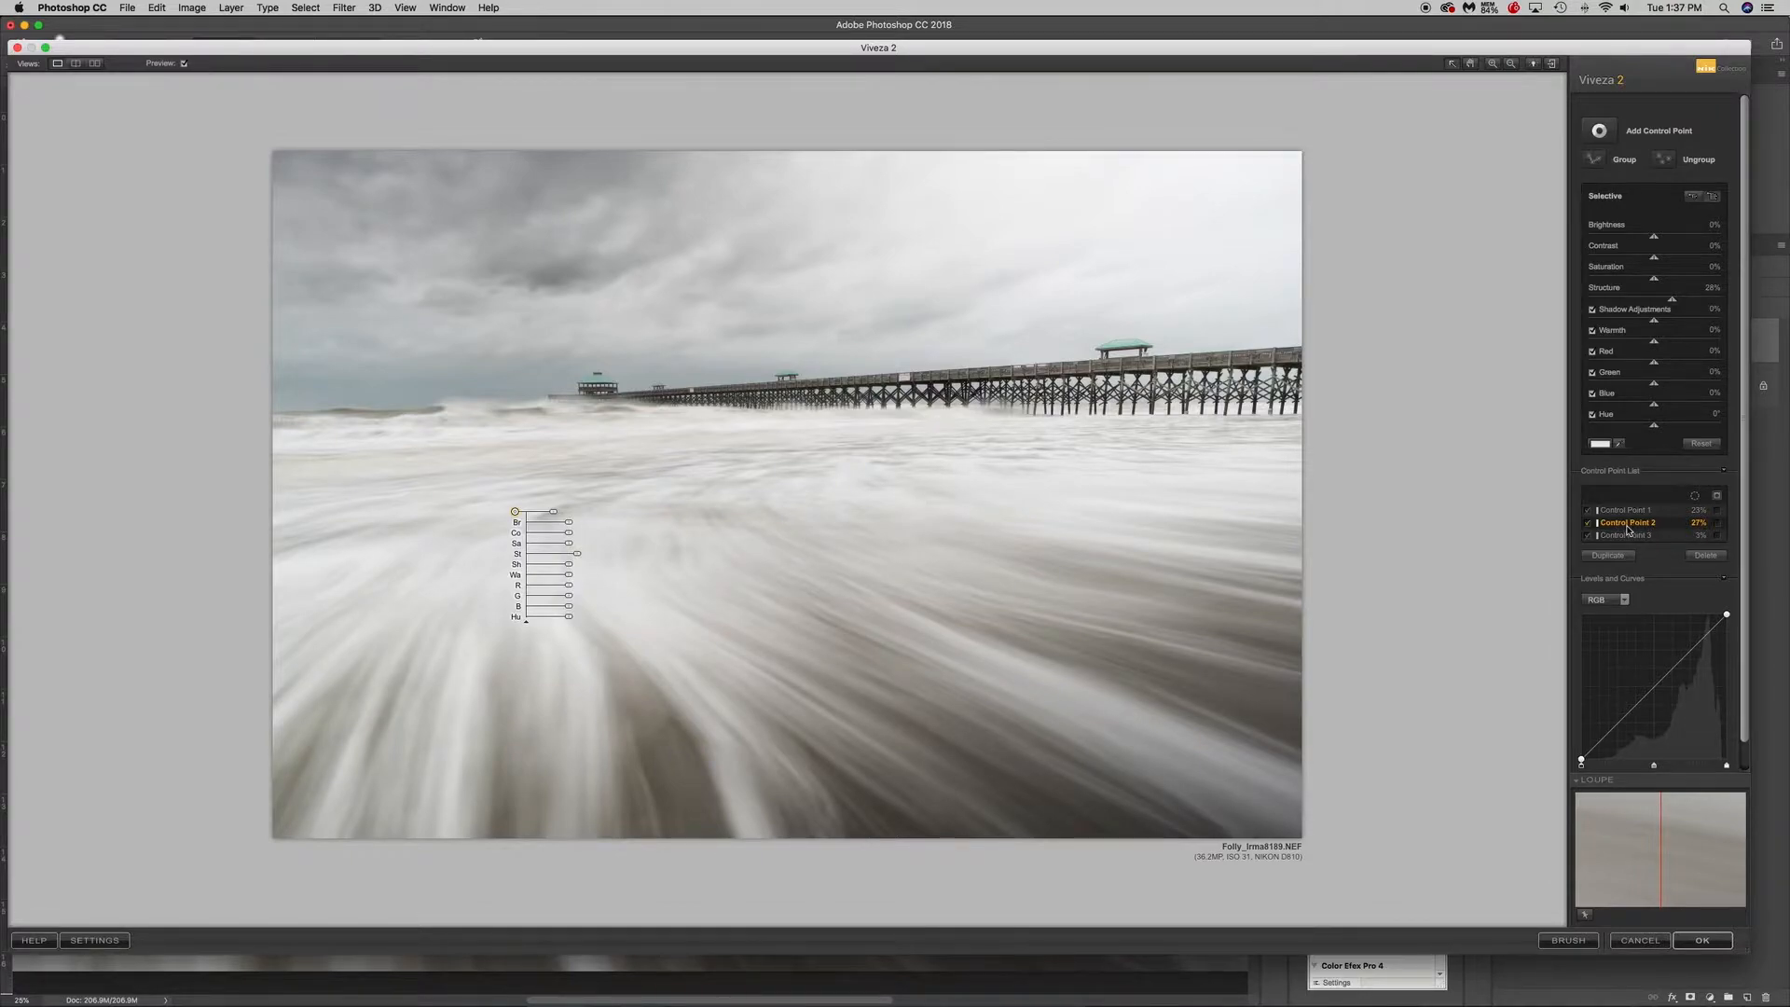
pyautogui.click(467, 278)
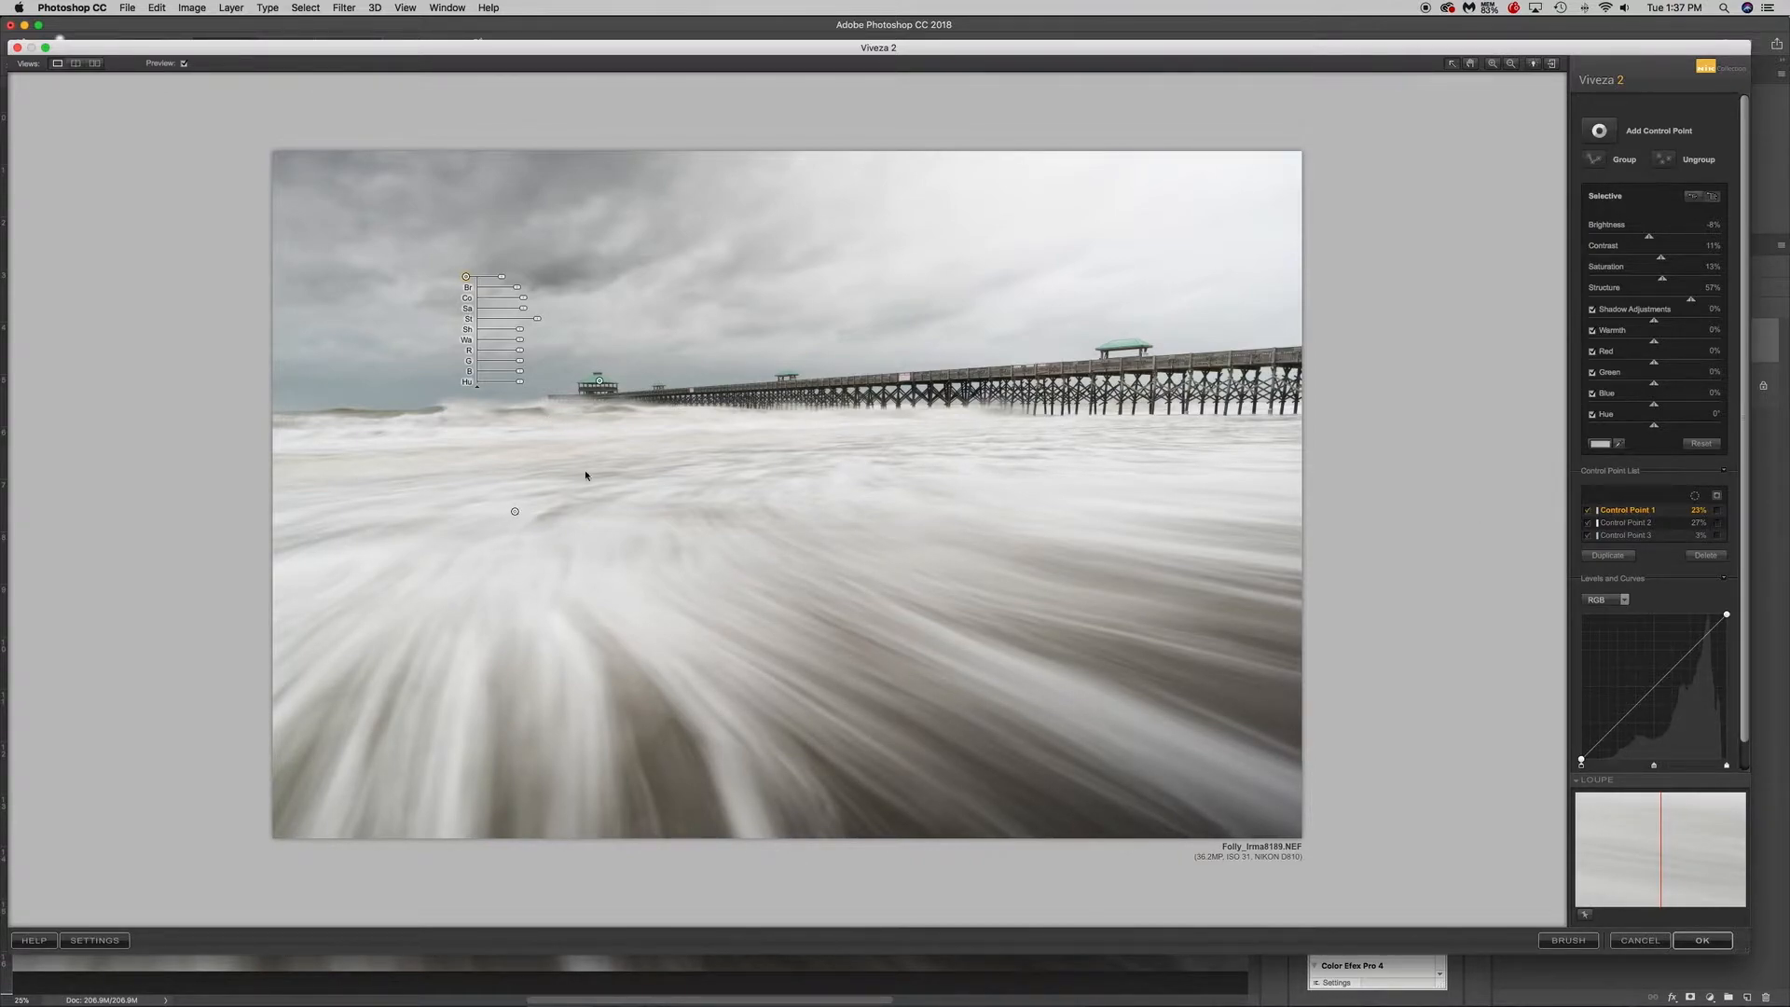
pyautogui.click(514, 512)
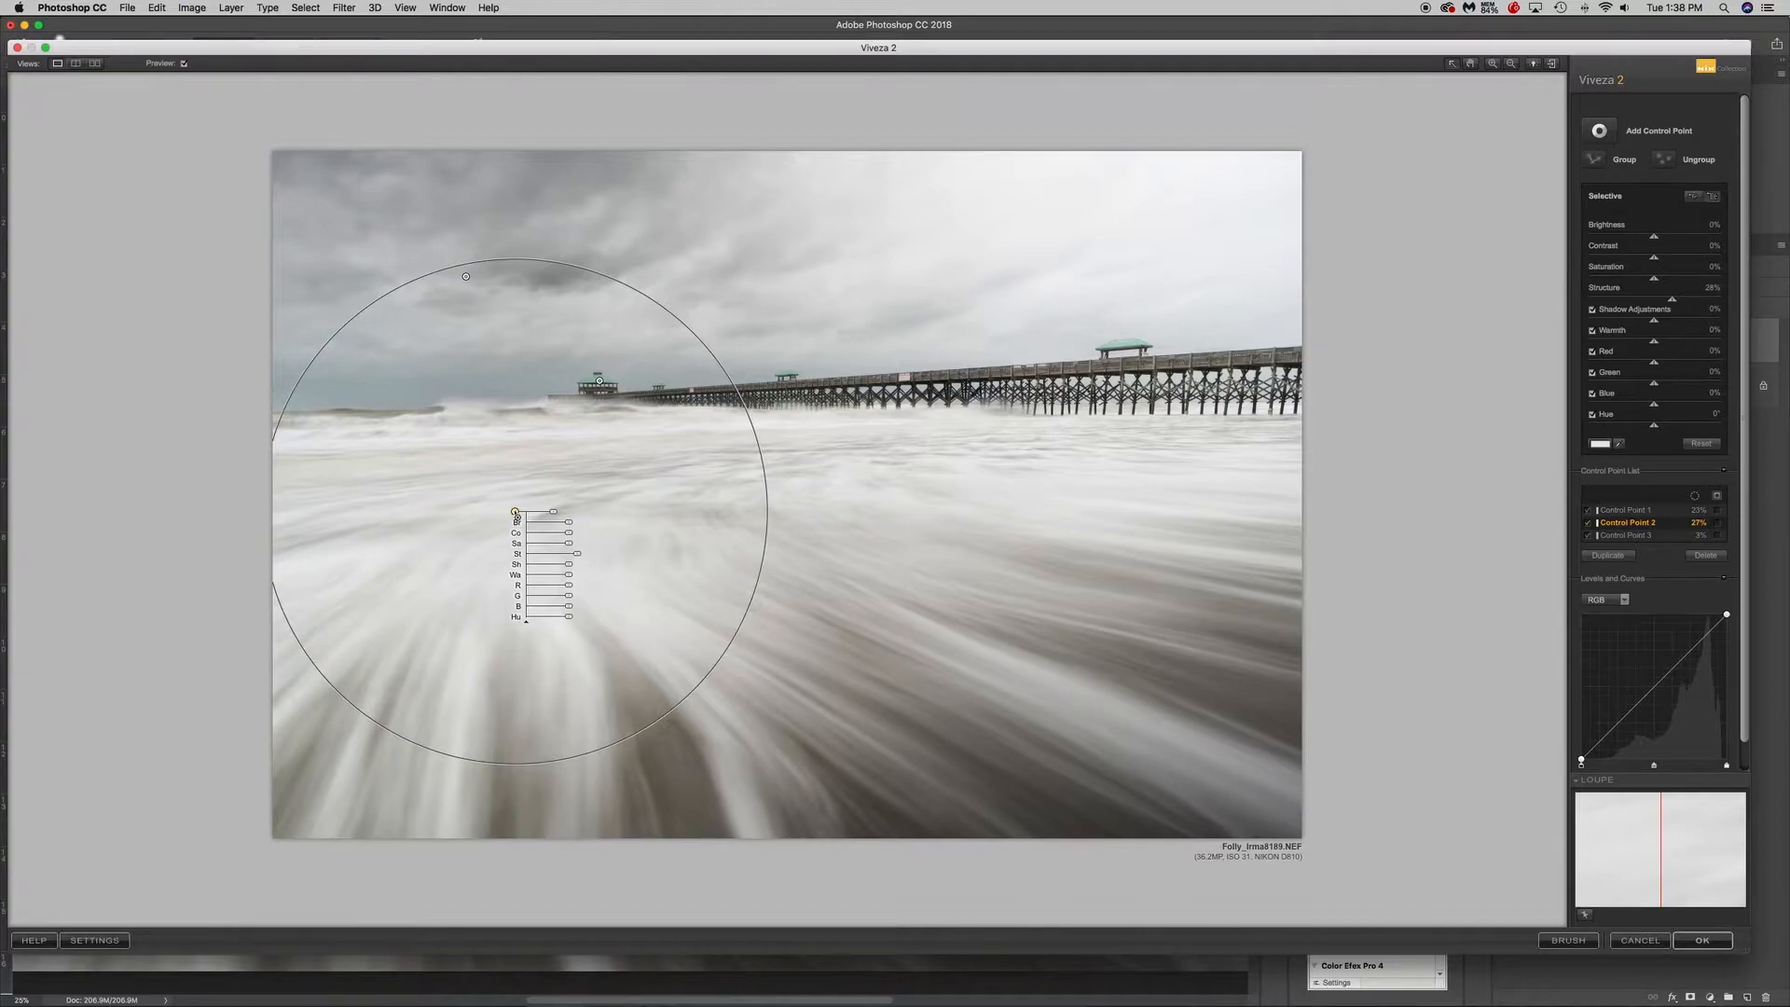
pyautogui.moveTo(514, 511); pyautogui.dragTo(720, 501)
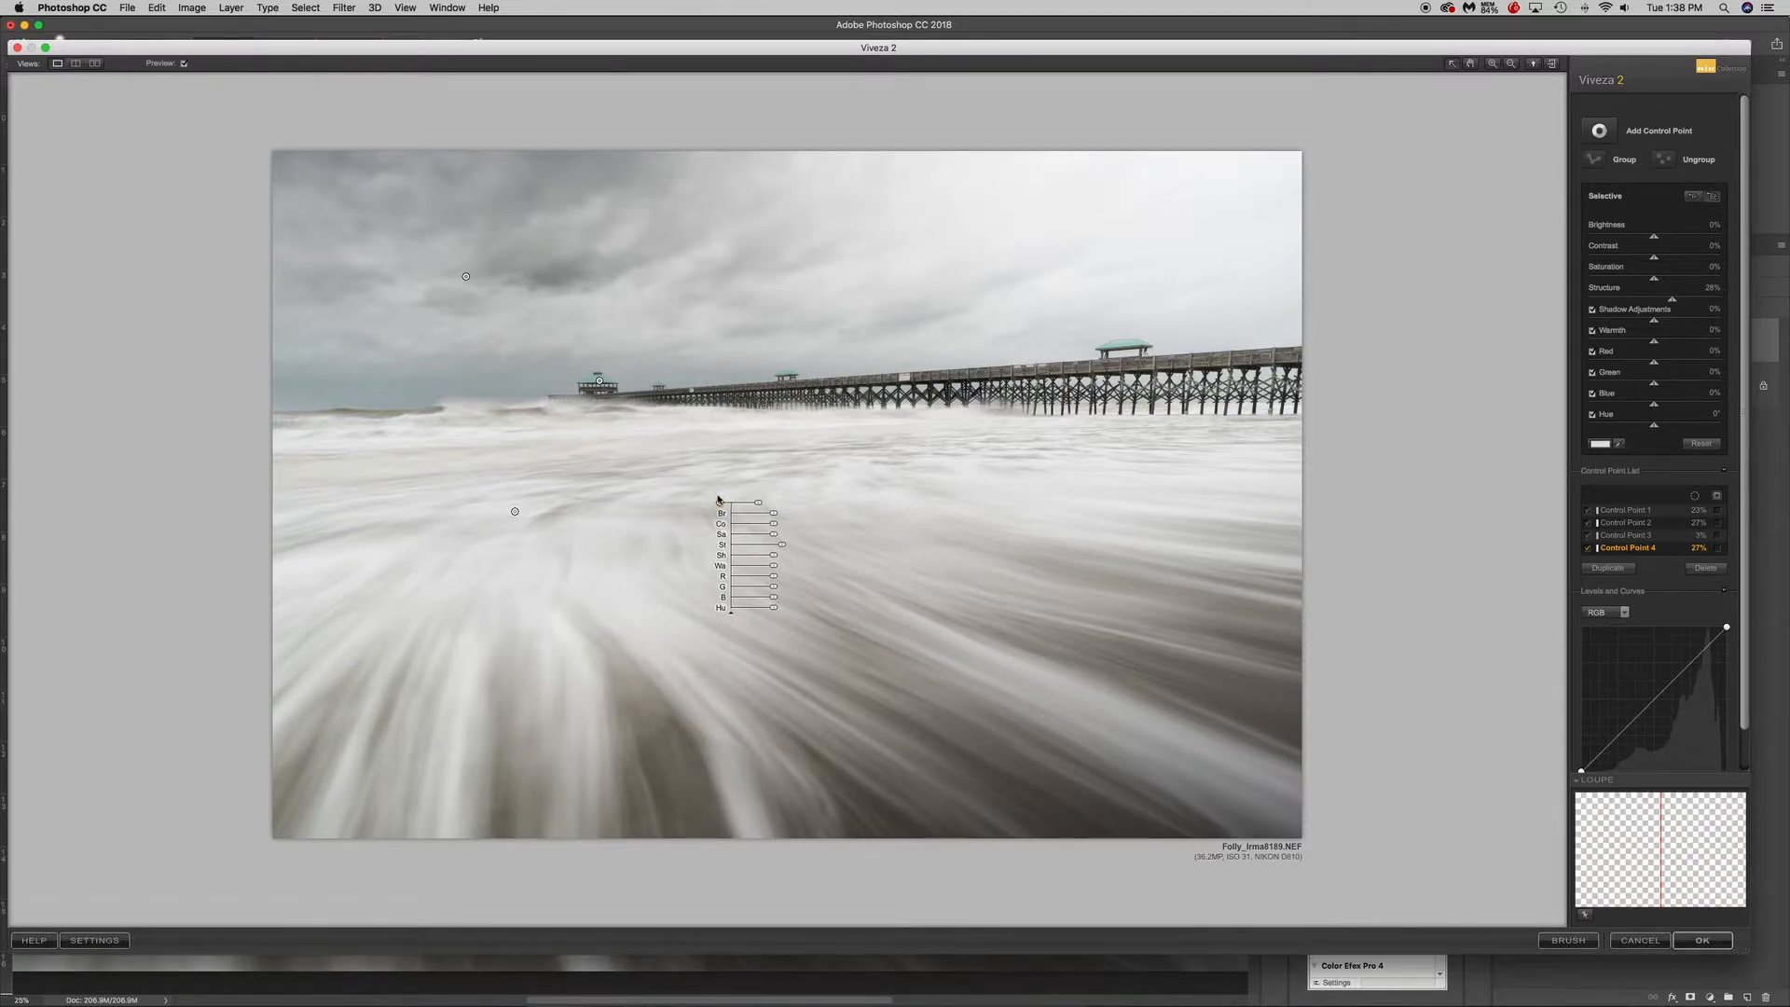
pyautogui.moveTo(723, 506); pyautogui.dragTo(941, 503)
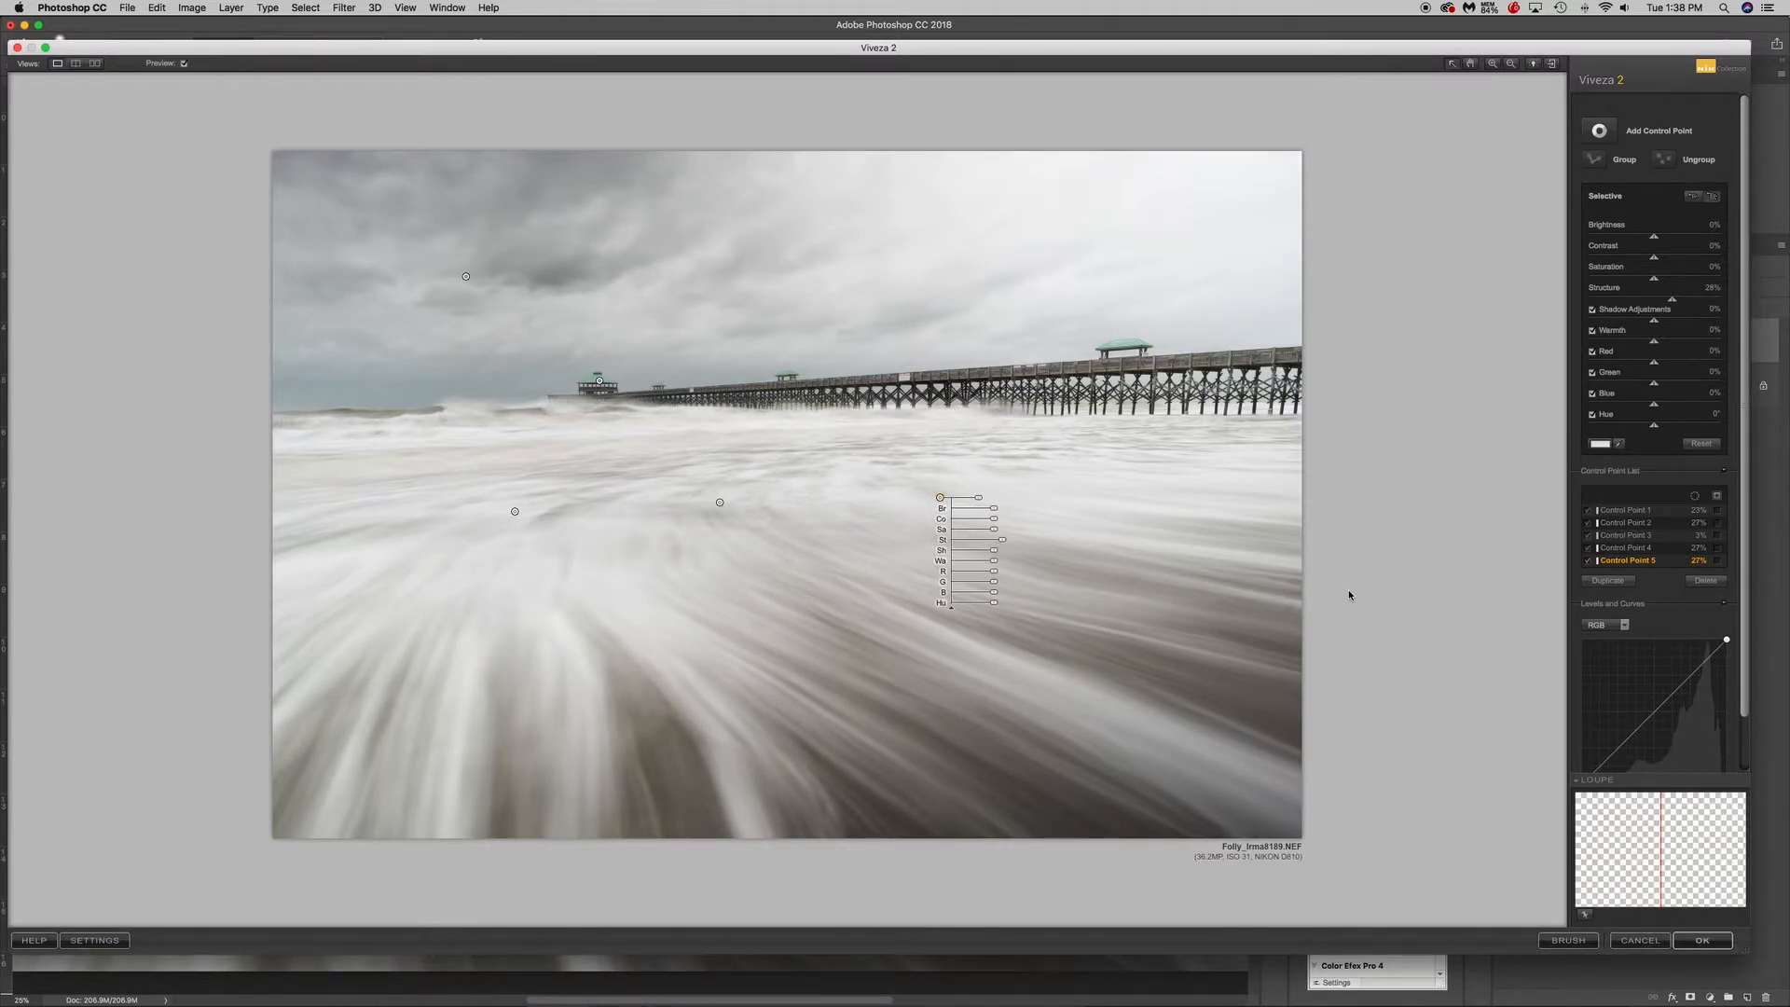
# Group the original water control point with its two duplicates and set the group's Structure to 0%.
pyautogui.click(1627, 524)
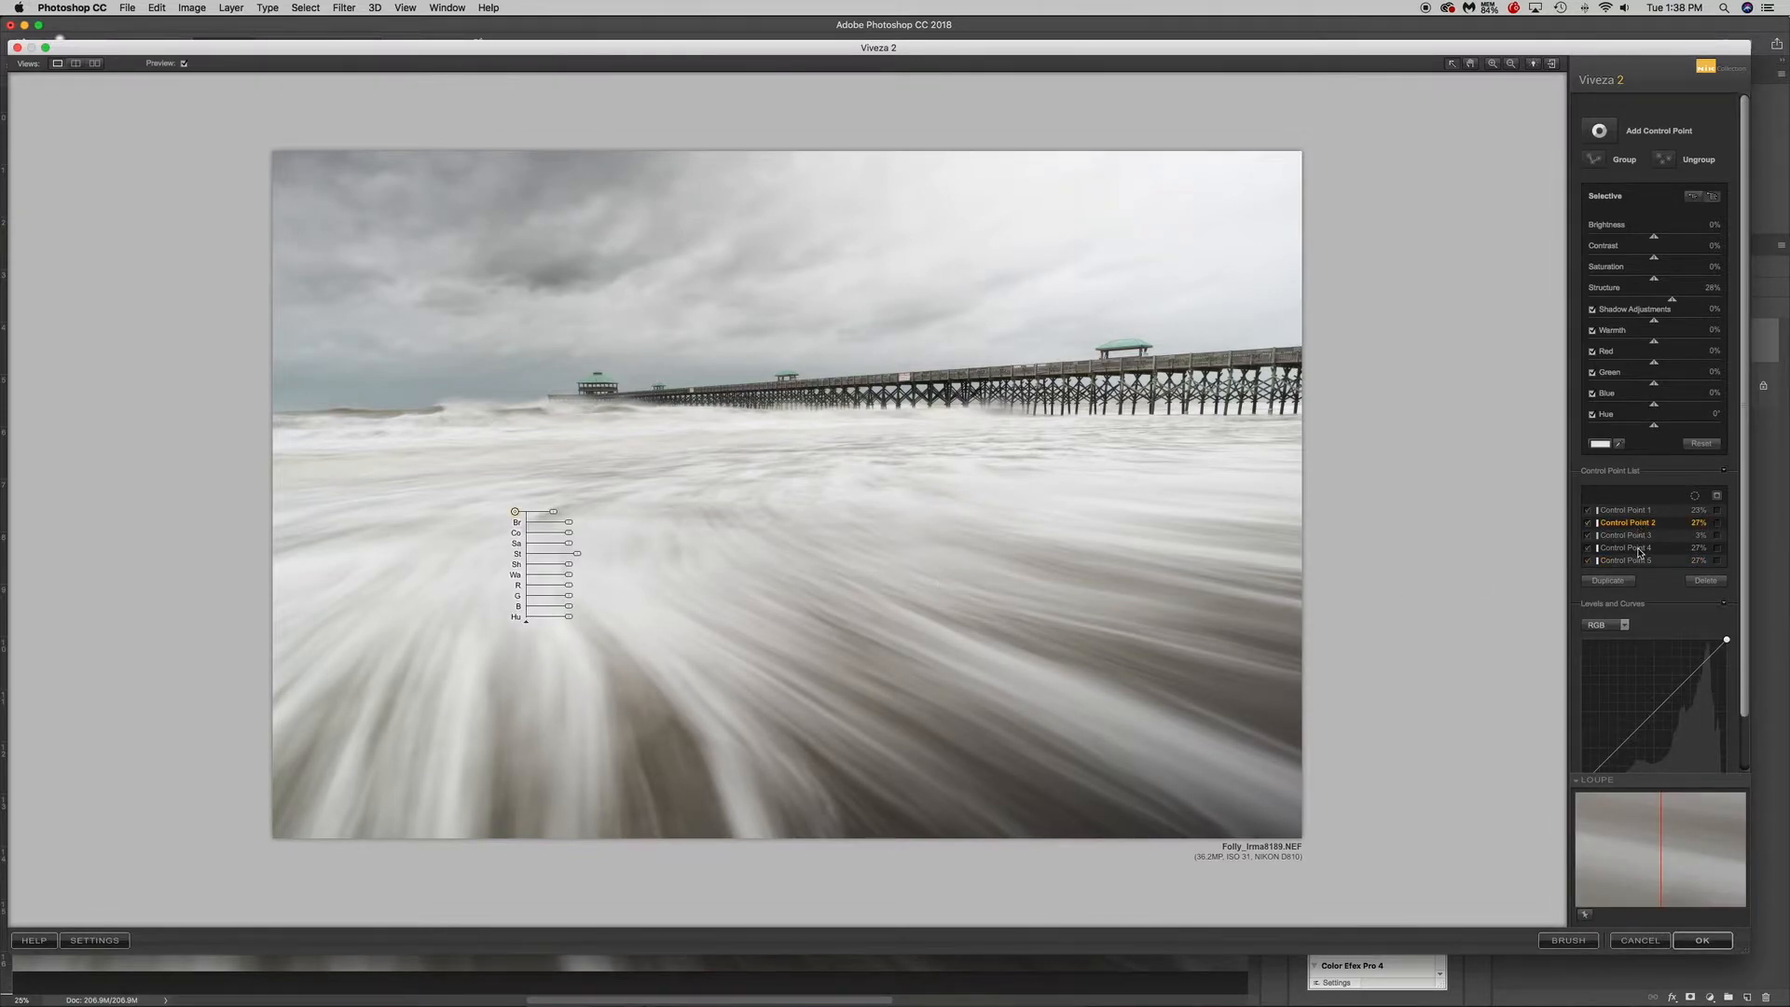
pyautogui.keyDown('shift'); pyautogui.click(1640, 548); pyautogui.keyUp('shift')
pyautogui.keyDown('shift'); pyautogui.click(1638, 560); pyautogui.keyUp('shift')
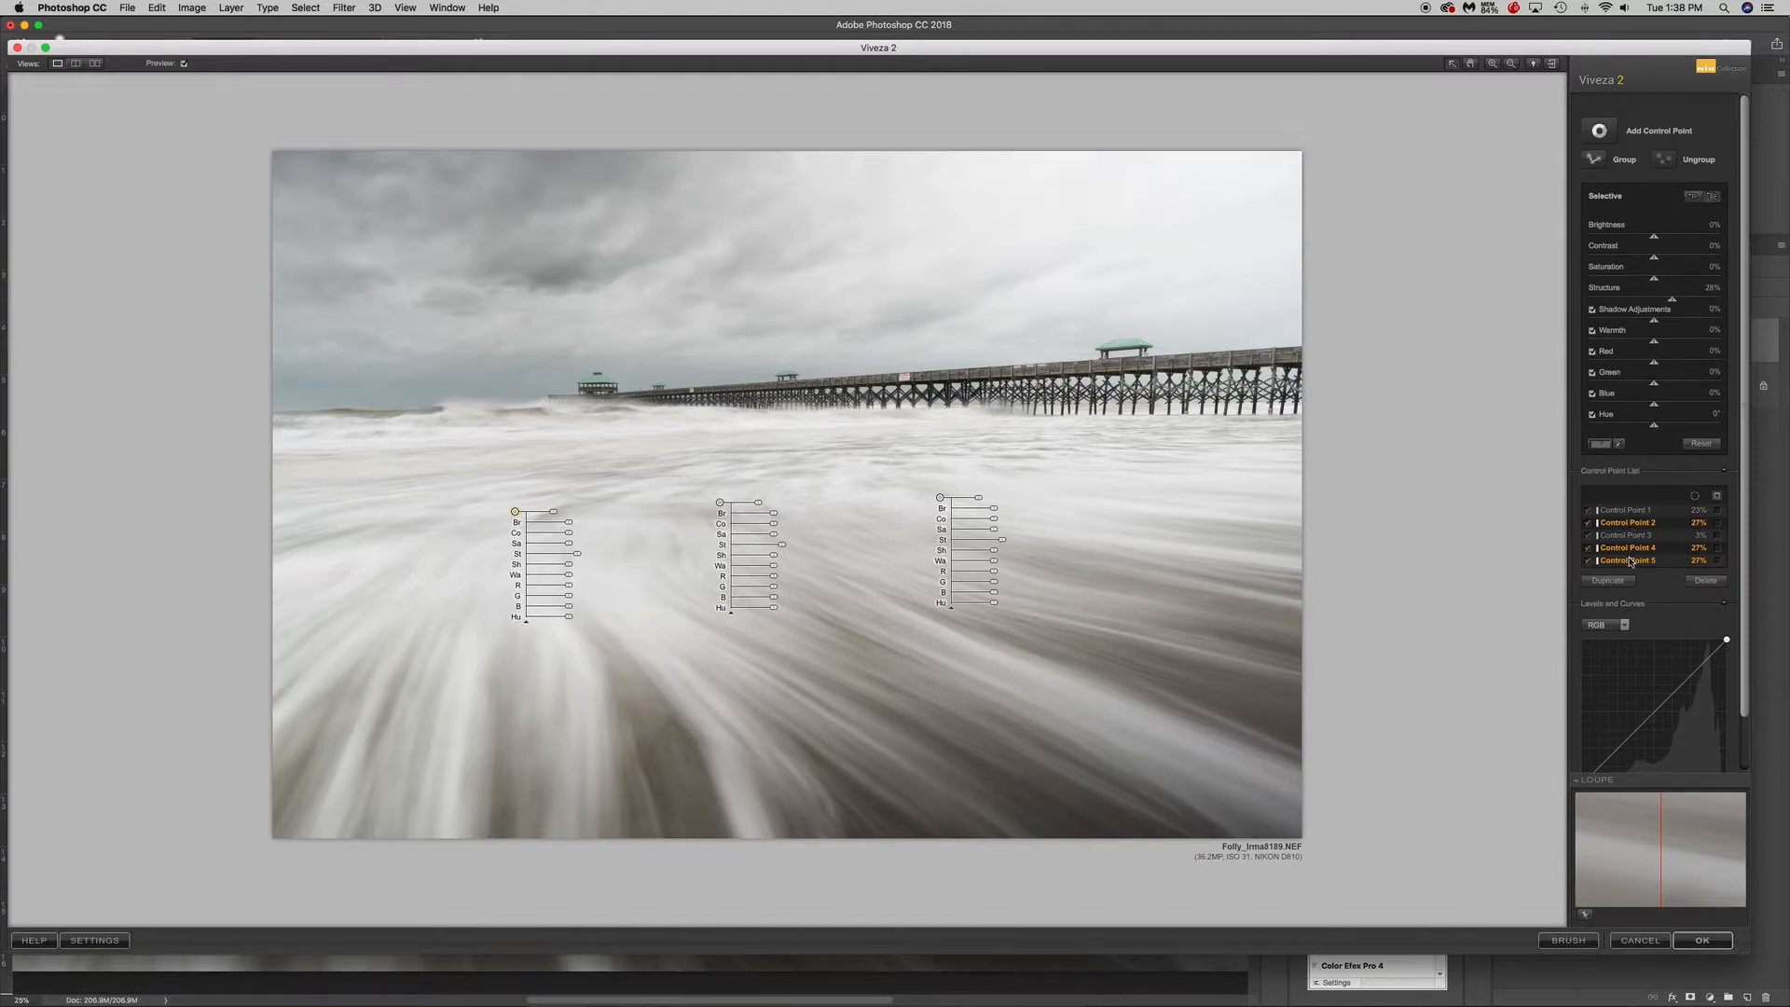
pyautogui.click(1596, 162)
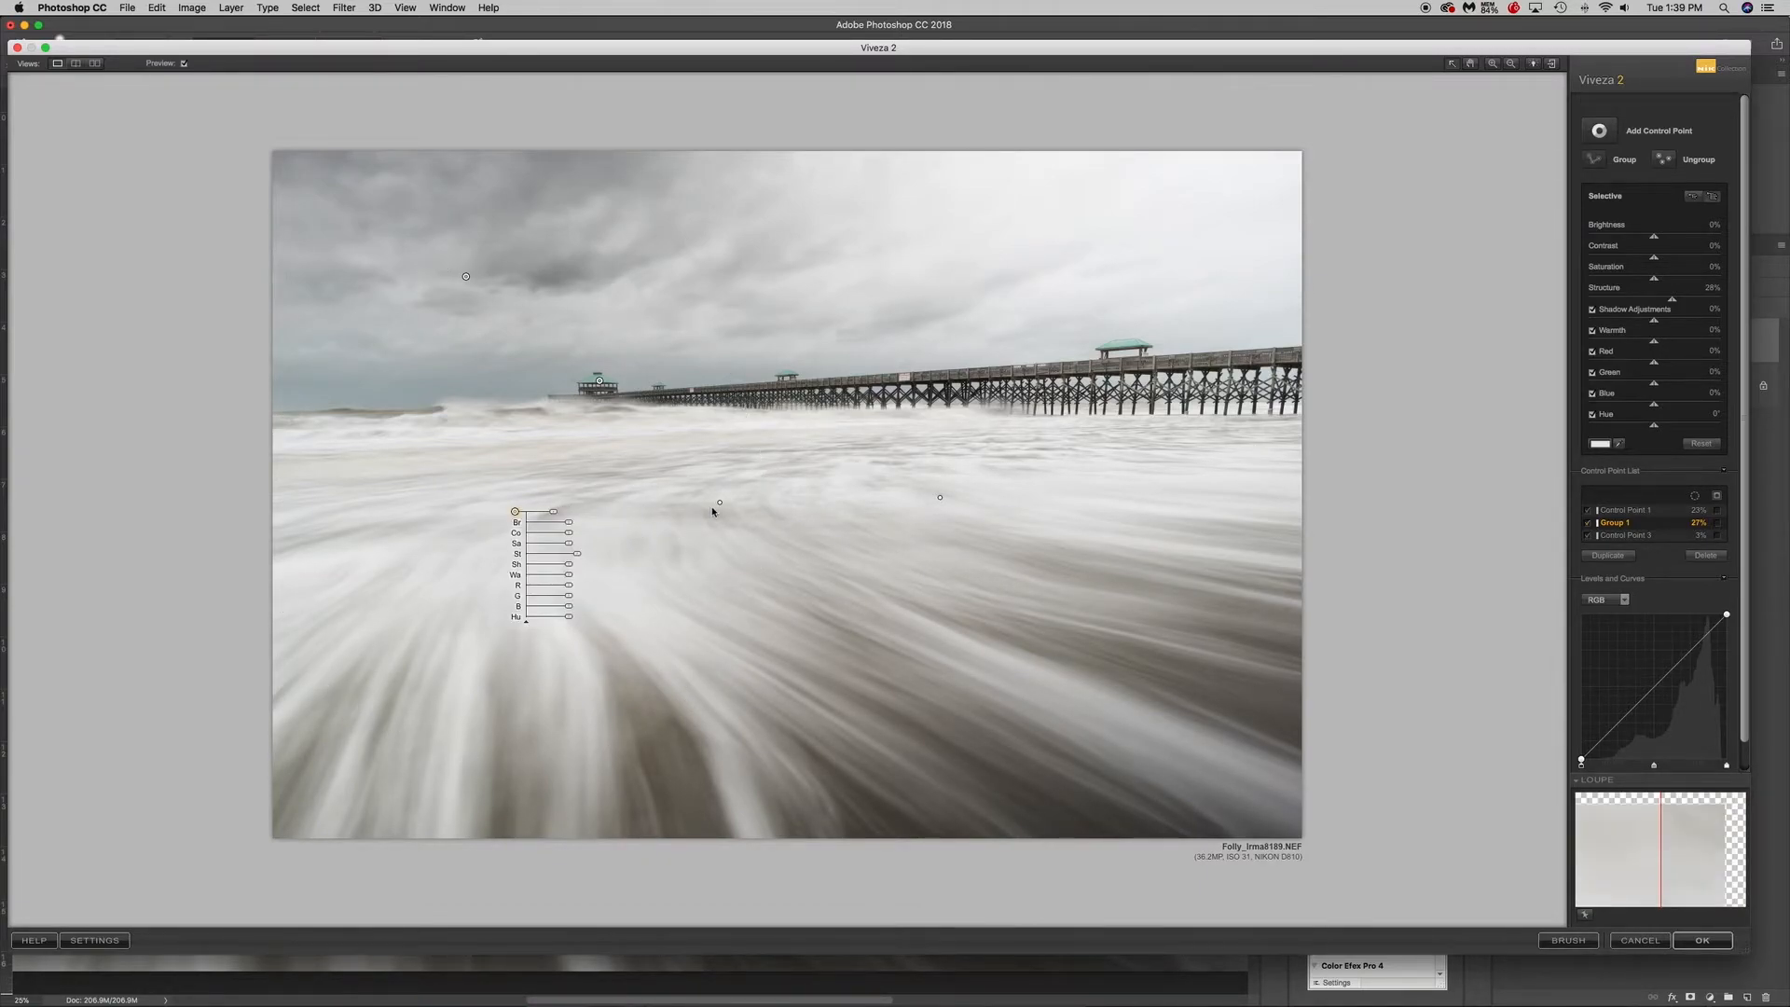
pyautogui.moveTo(721, 506)
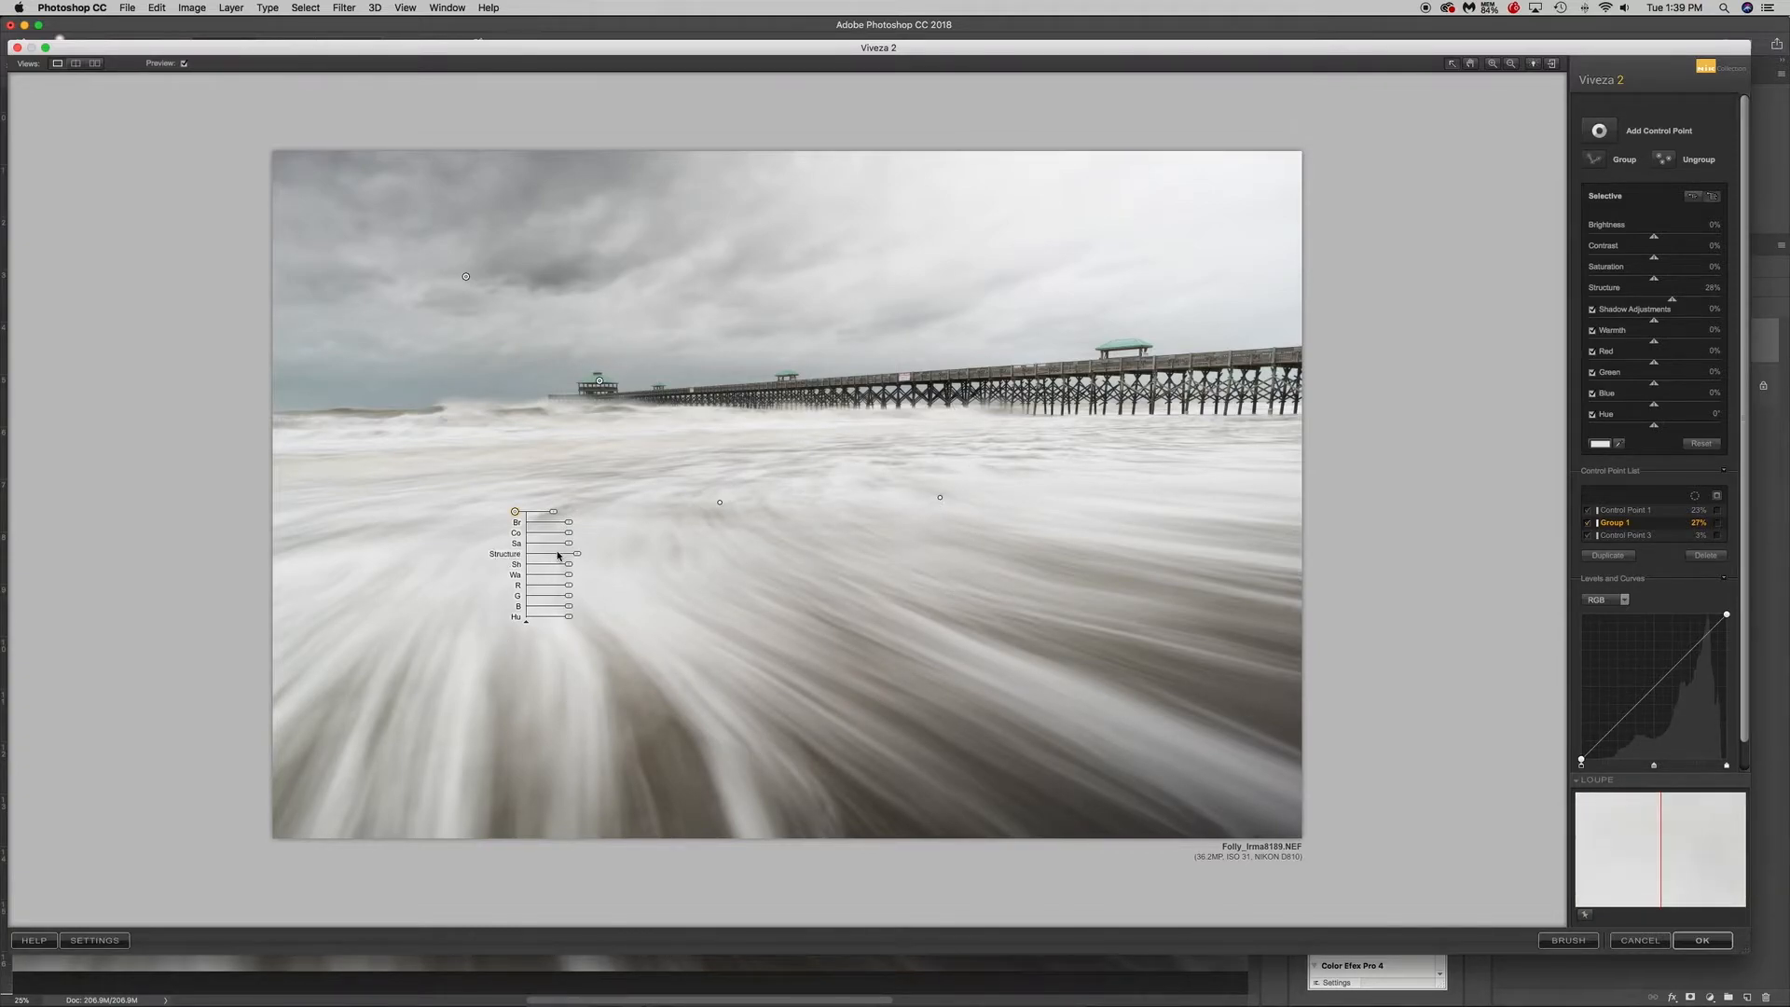
pyautogui.moveTo(577, 555); pyautogui.dragTo(567, 560)
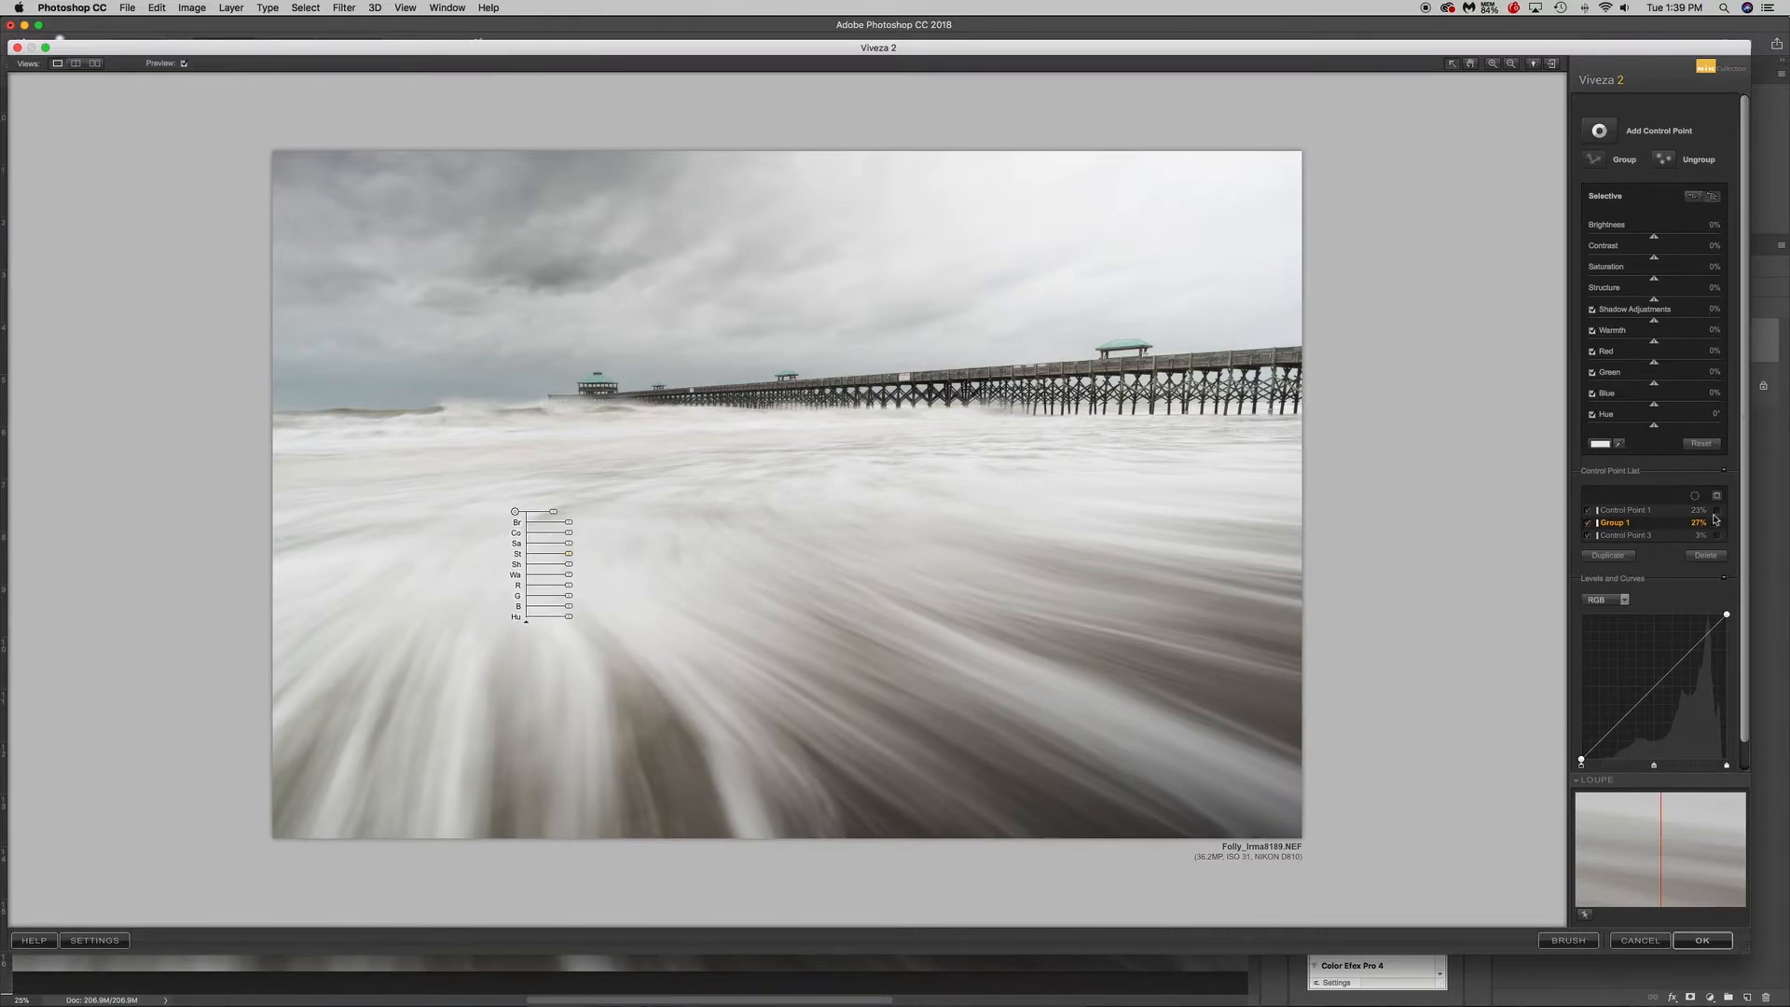
# Examine the water group's mask and the pavilion control point's mask, returning to the normal photo view after each.
pyautogui.click(1718, 524)
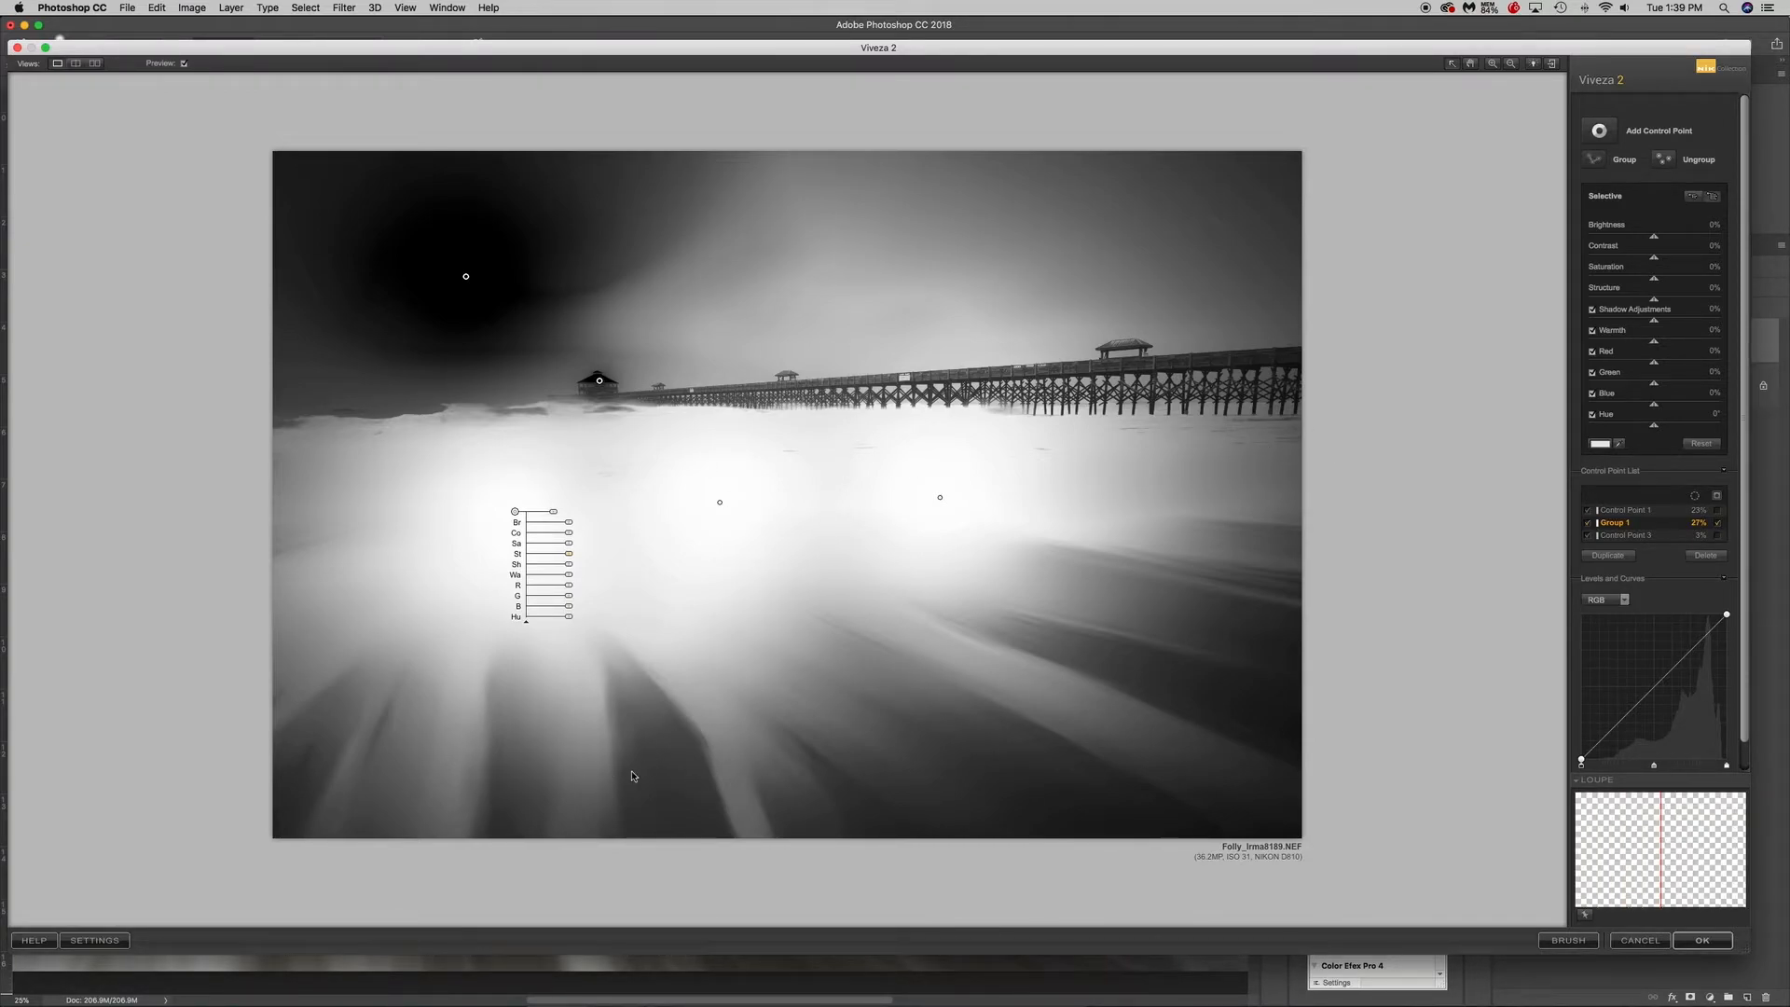
pyautogui.click(1718, 522)
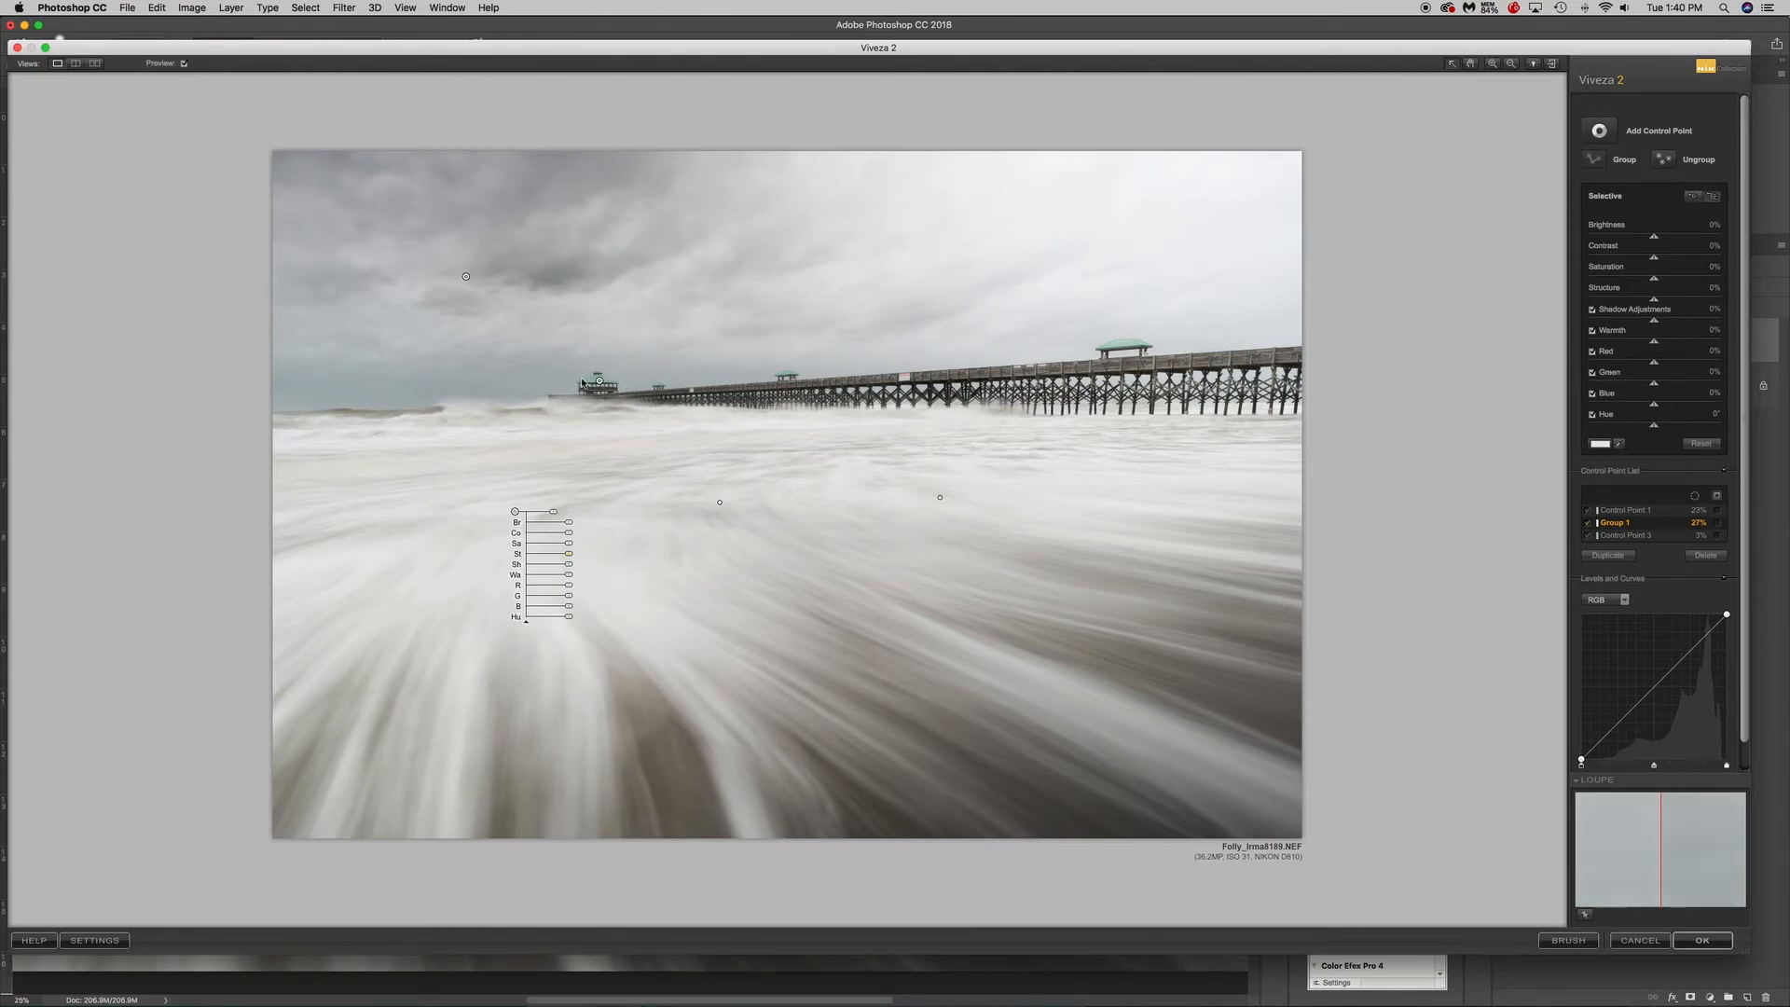
pyautogui.click(1717, 535)
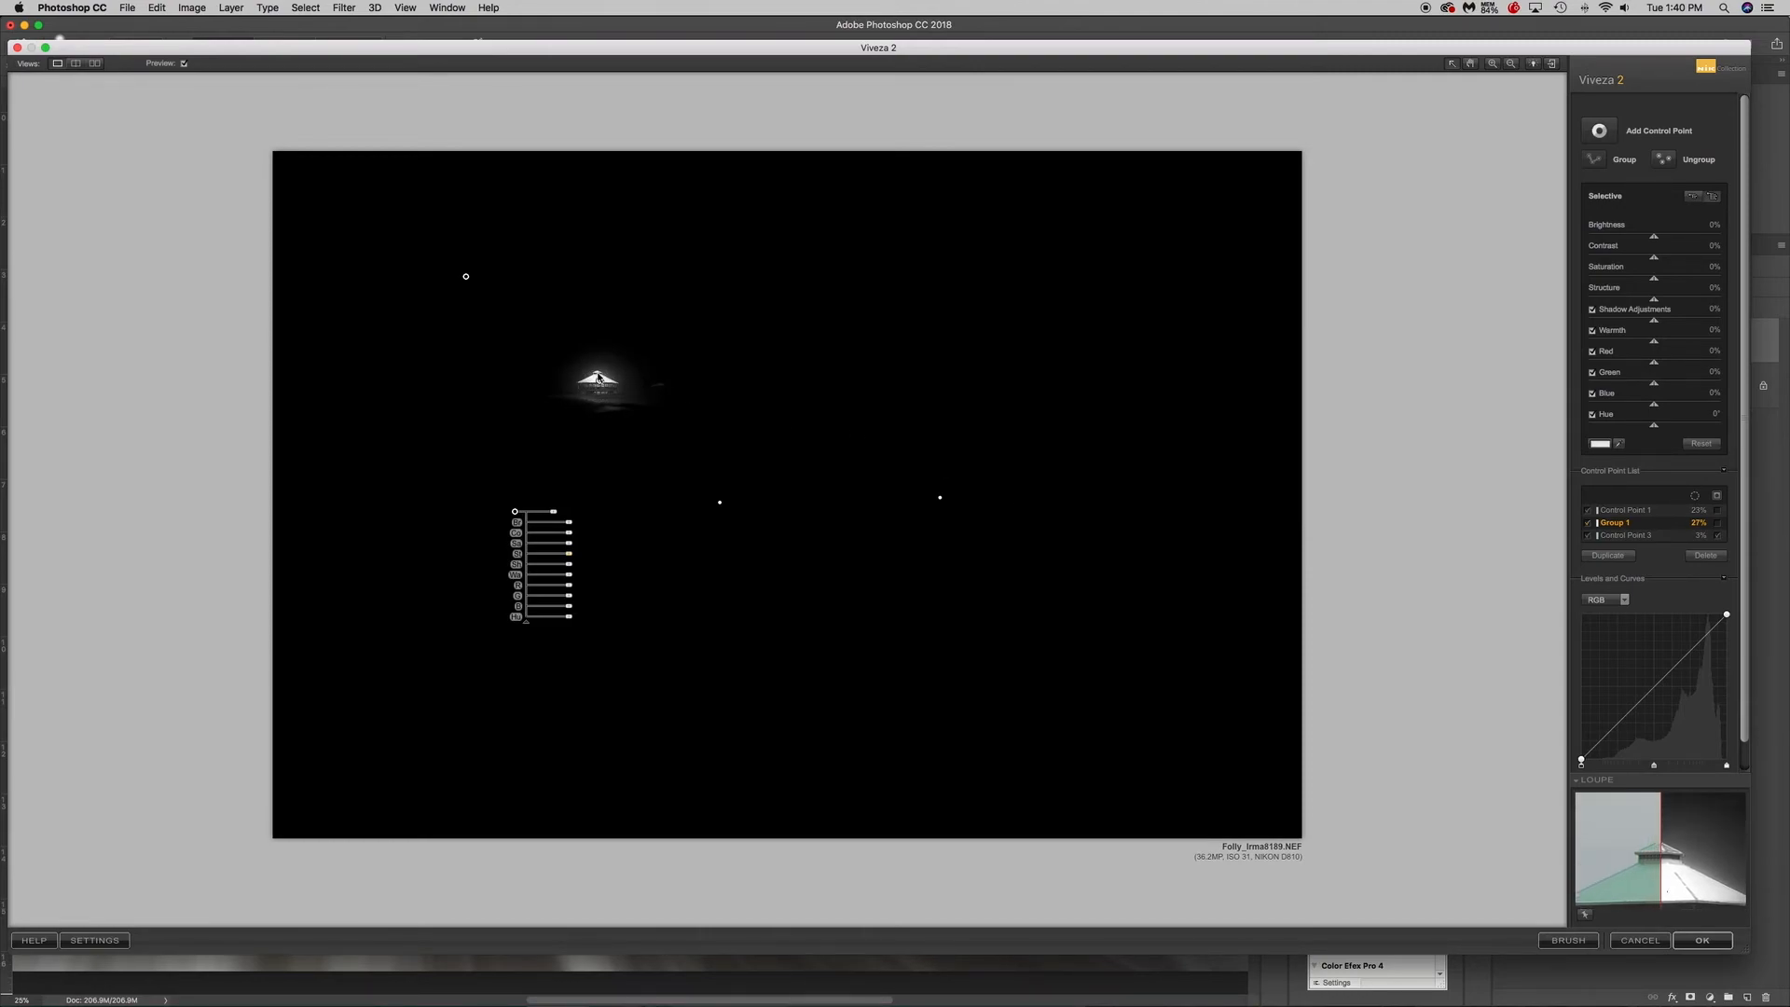
pyautogui.click(1717, 536)
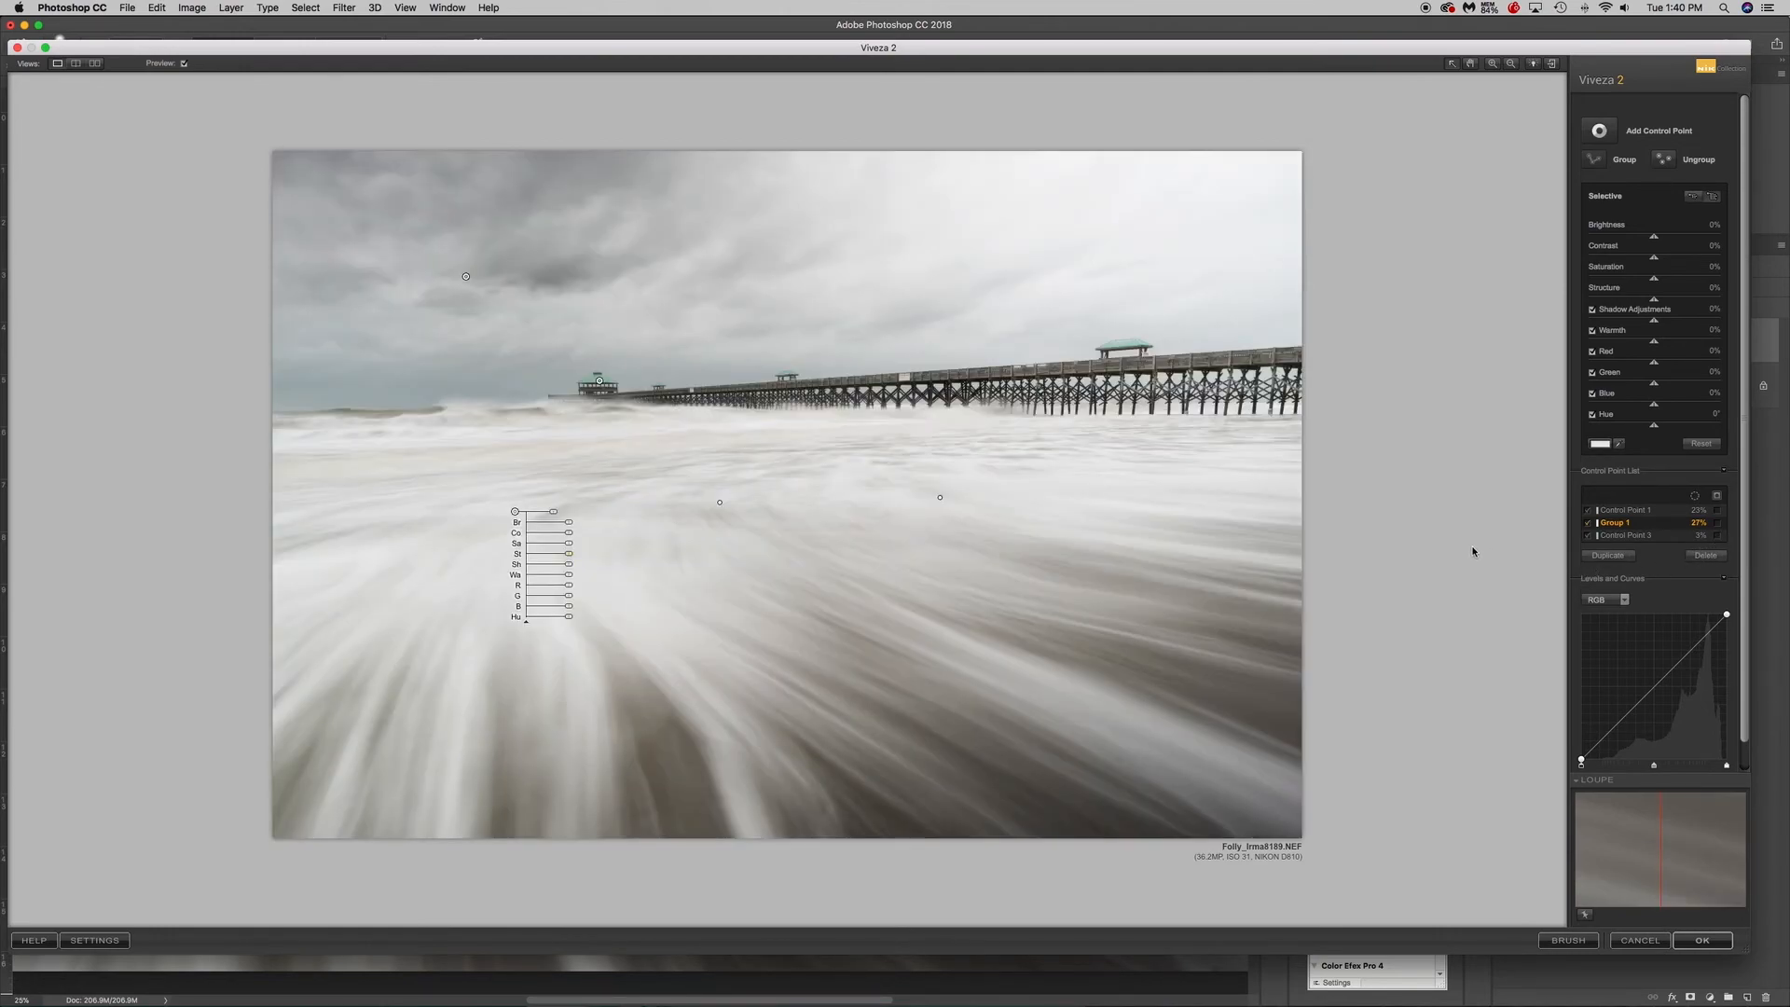